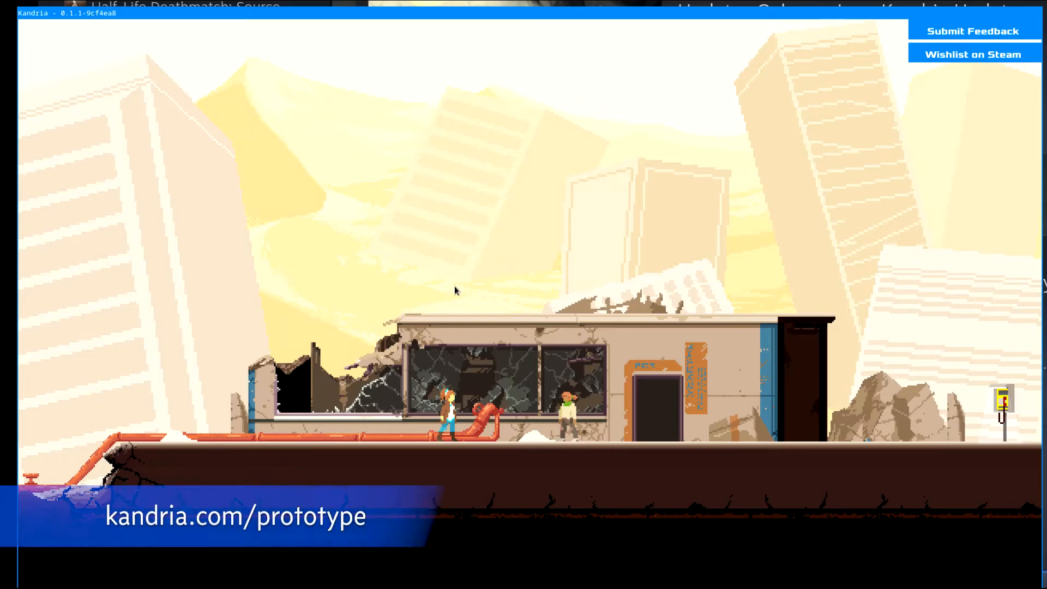
Step: Run the character back and forth in front of the ruined building and jump up onto its roof
key("a")
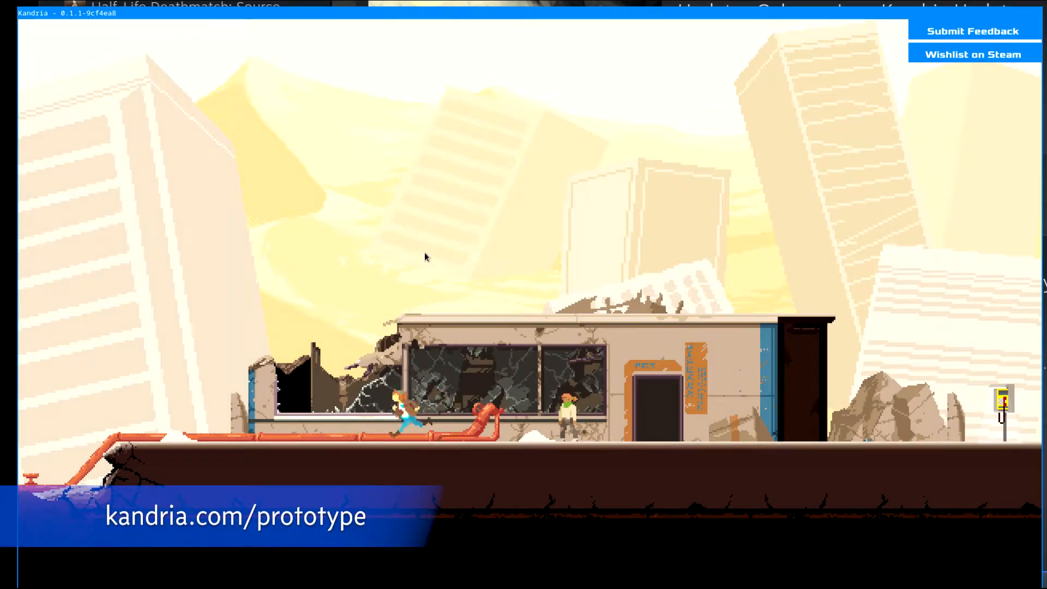
key("d")
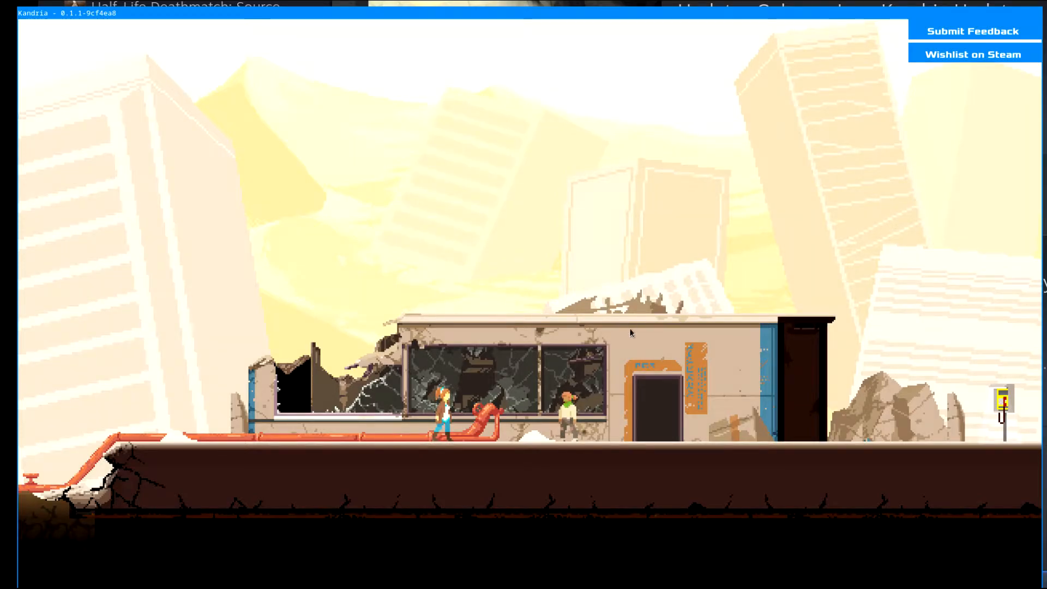
key("a")
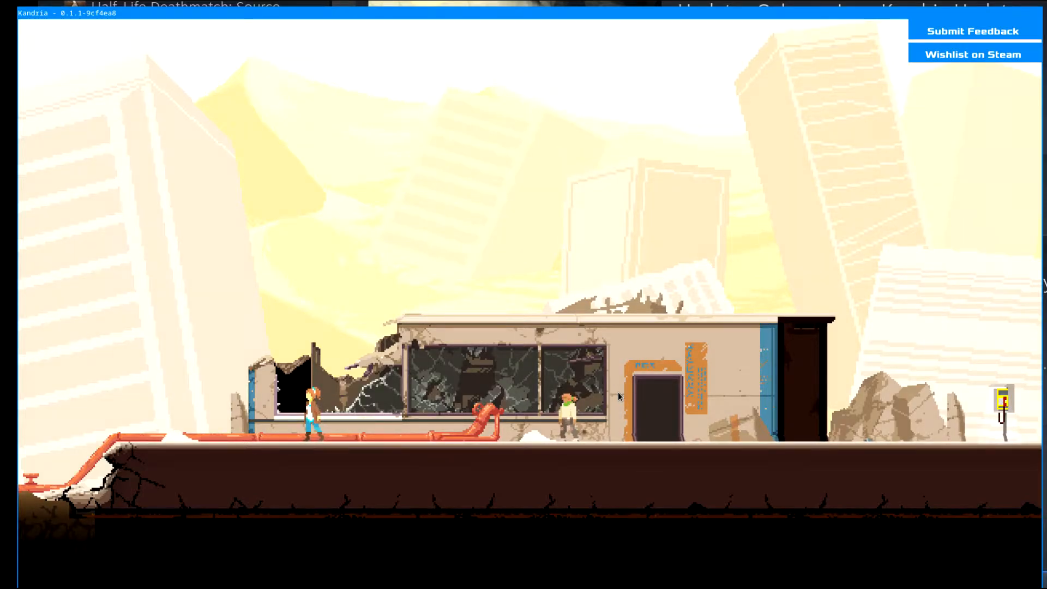
key("d")
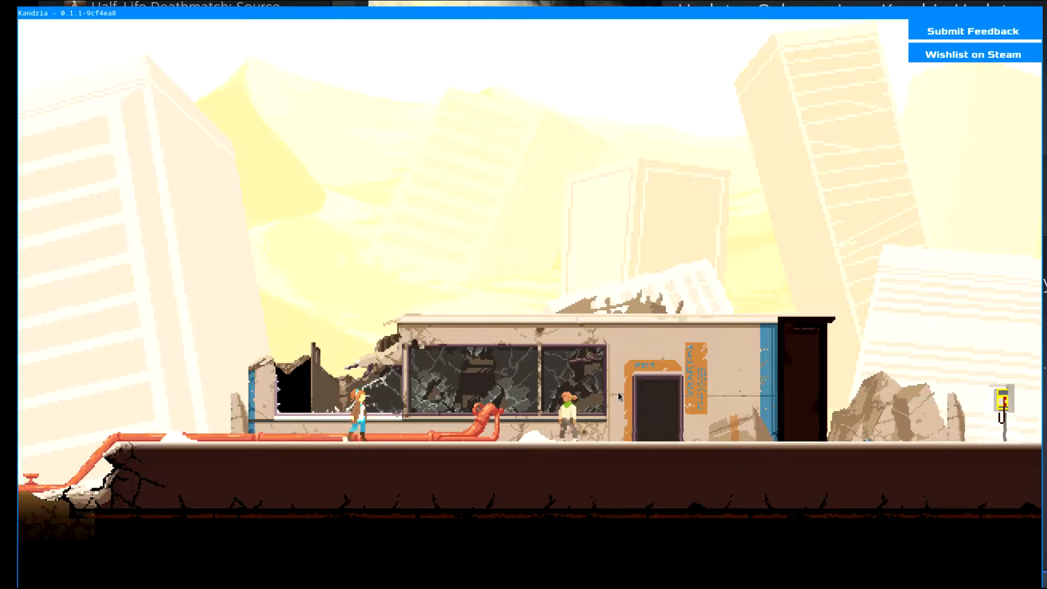
key("d")
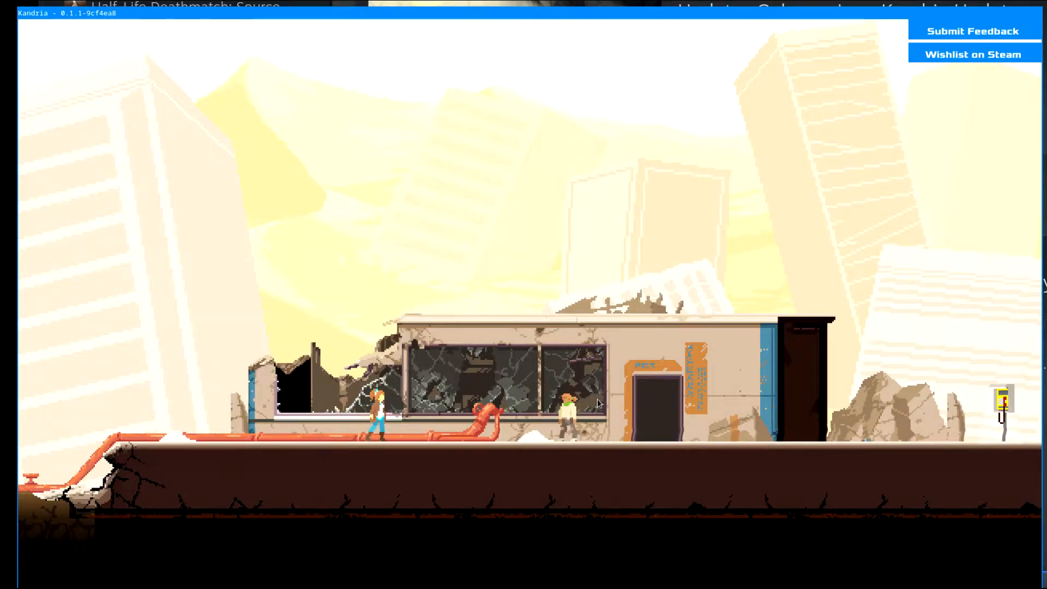
key("d")
key("space")
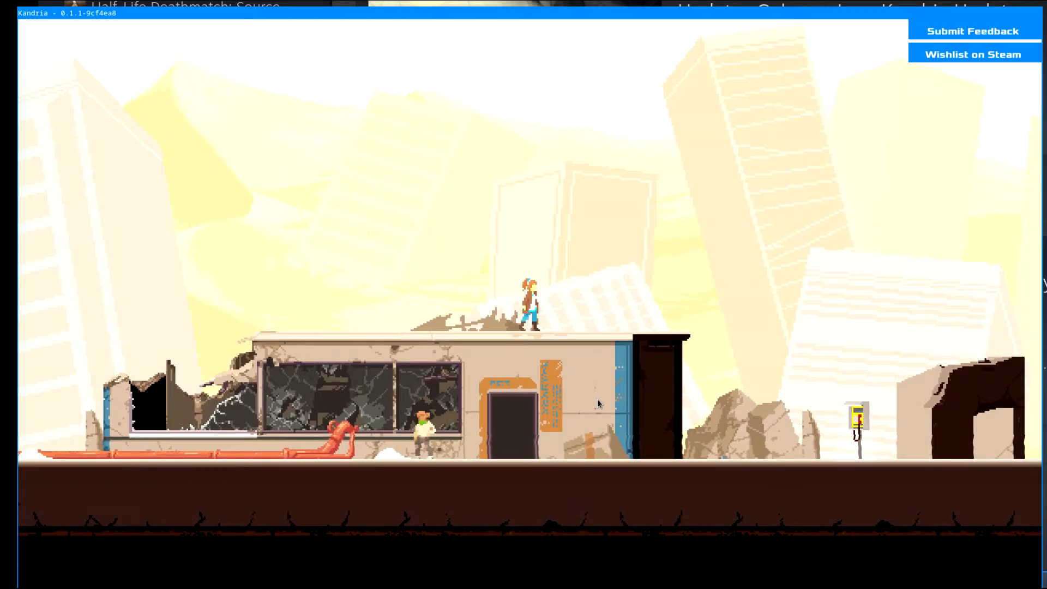
Step: Run and jump the character back along the roof and drop down to the ground near the red pipe
key("a")
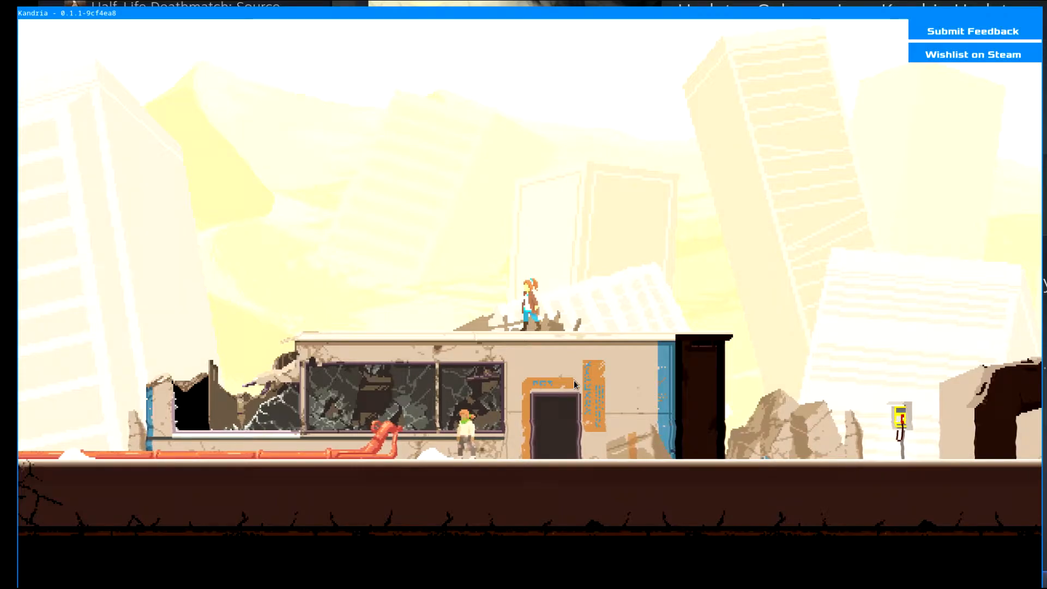
key("a")
key("a")
key("d")
key("space")
key("a")
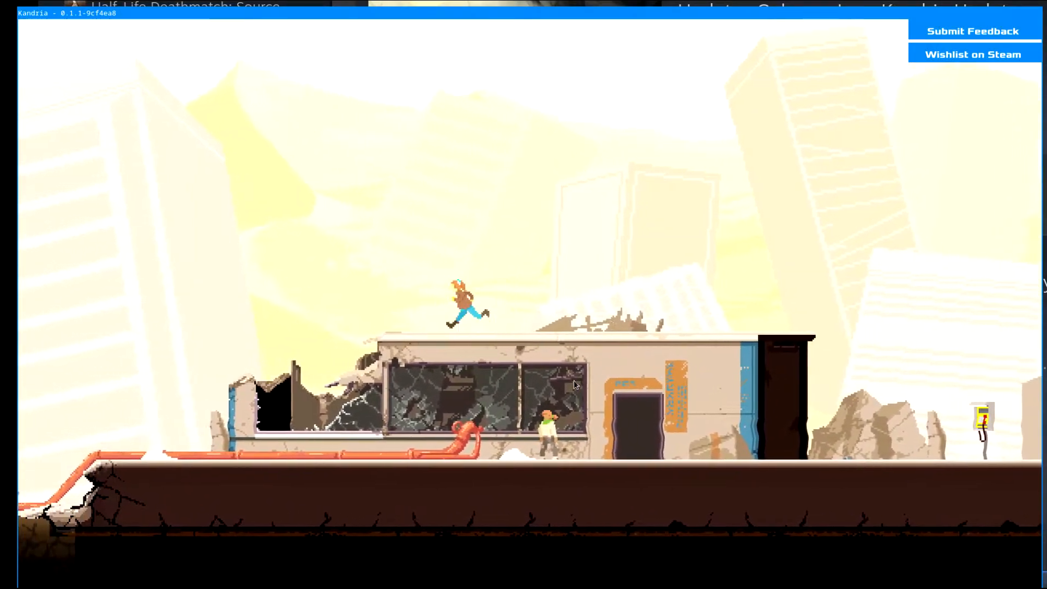
key("d")
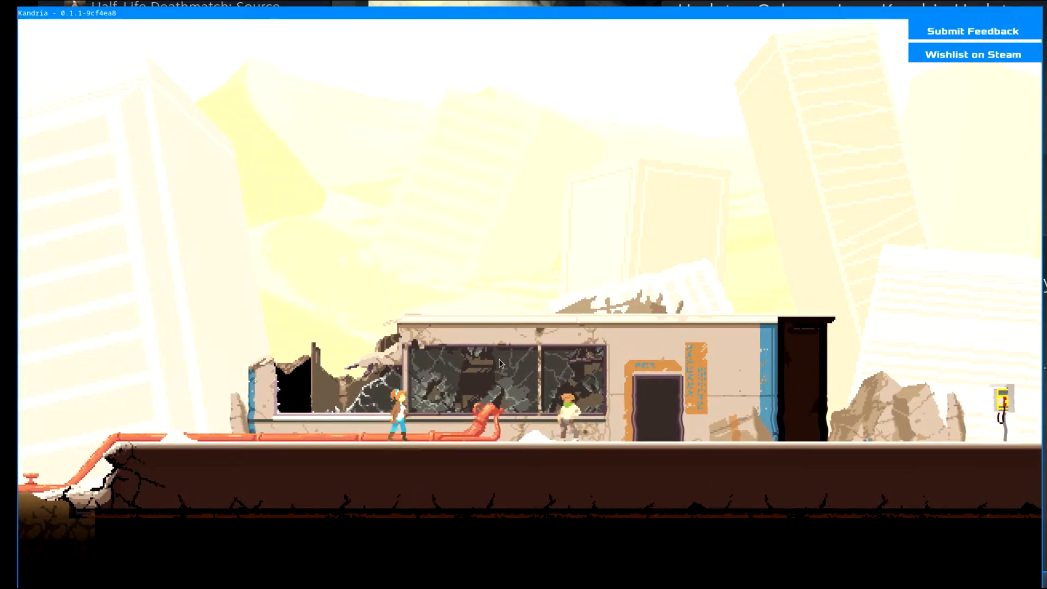
Step: Toggle between the running game and the built-in level editor several times, leaving the editor open
key("grave")
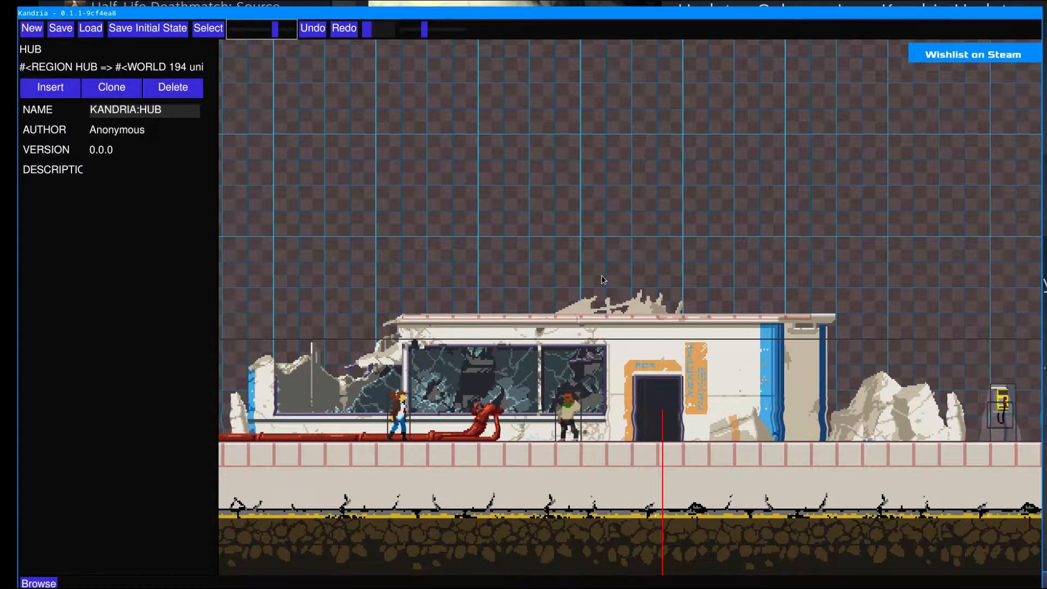
key("grave")
key("grave")
key("grave")
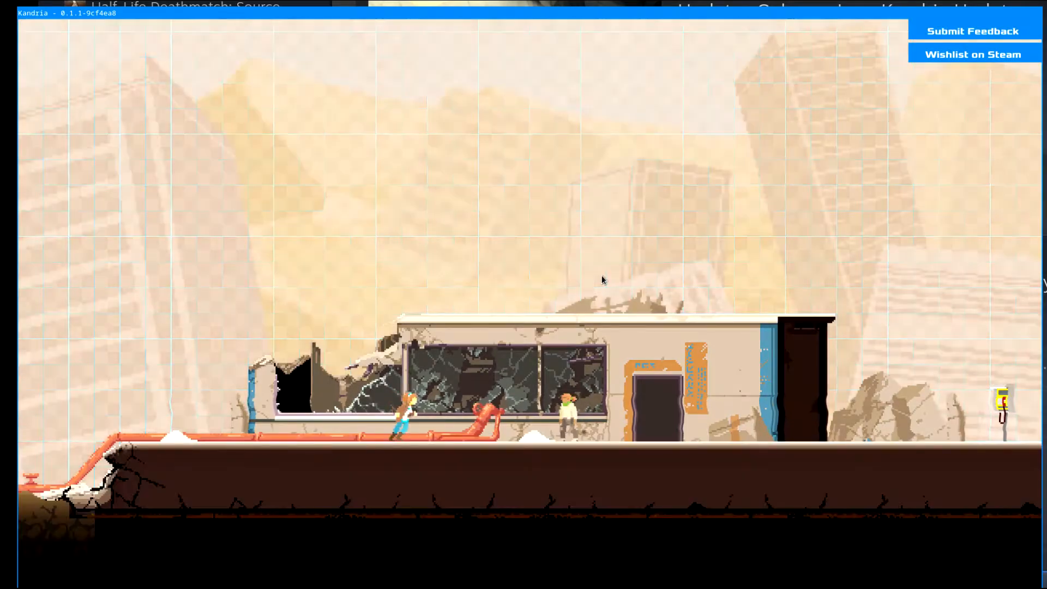
key("grave")
key("grave")
key("grave")
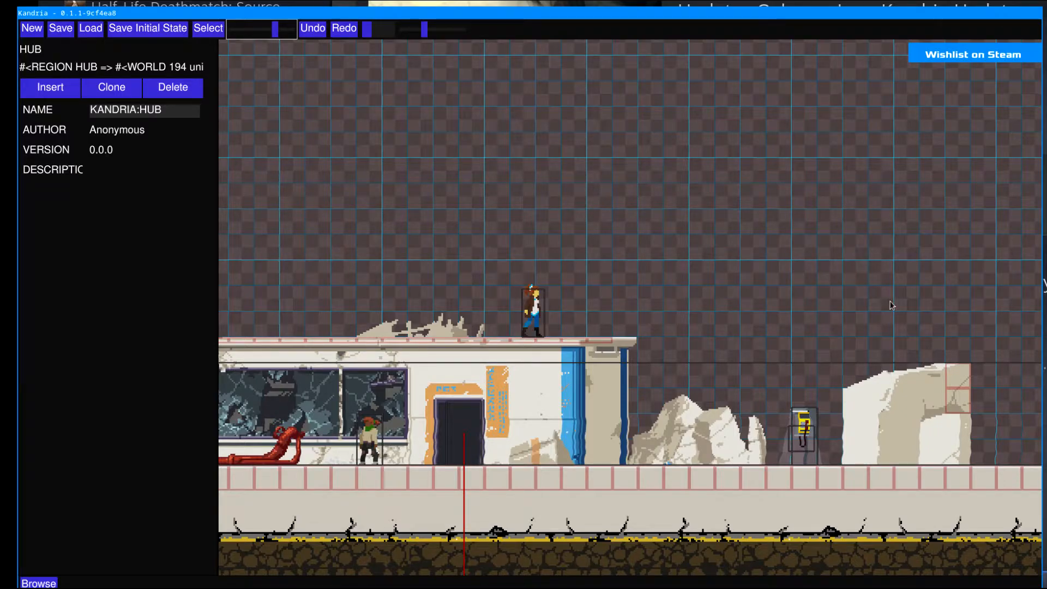
Step: Select the surface chunk containing the ruined building and look over its ground, rubble and phone
middle_click_drag(891, 306, 503, 208)
left_click(798, 262)
middle_click_drag(798, 262, 452, 306)
middle_click_drag(758, 322, 508, 222)
middle_click_drag(810, 291, 613, 291)
middle_click_drag(561, 263, 681, 230)
middle_click_drag(393, 349, 649, 321)
middle_click_drag(431, 351, 666, 322)
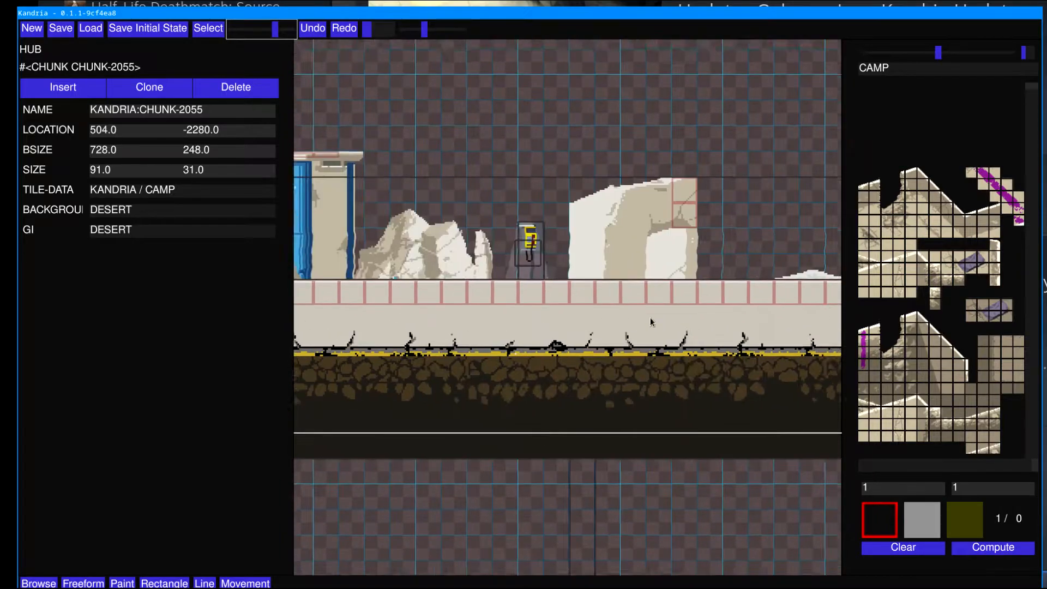
middle_click_drag(428, 207, 666, 327)
middle_click_drag(393, 240, 533, 267)
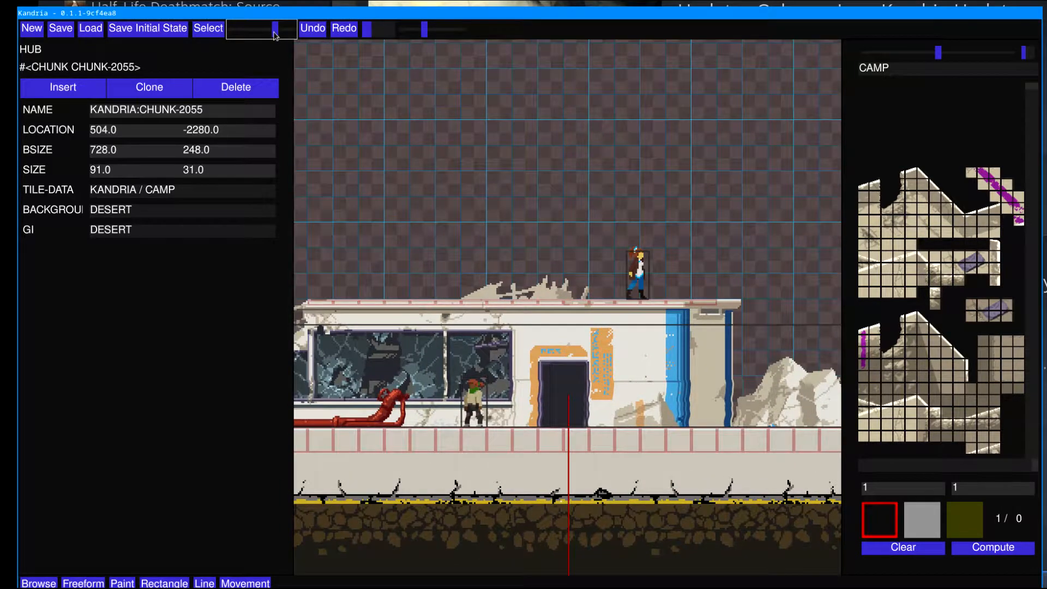
Step: Zoom out the level view and examine the interior rooms linked to the building doors
mouse_move(275, 33)
left_mouse_down()
mouse_move(240, 32)
mouse_move(267, 29)
left_mouse_up()
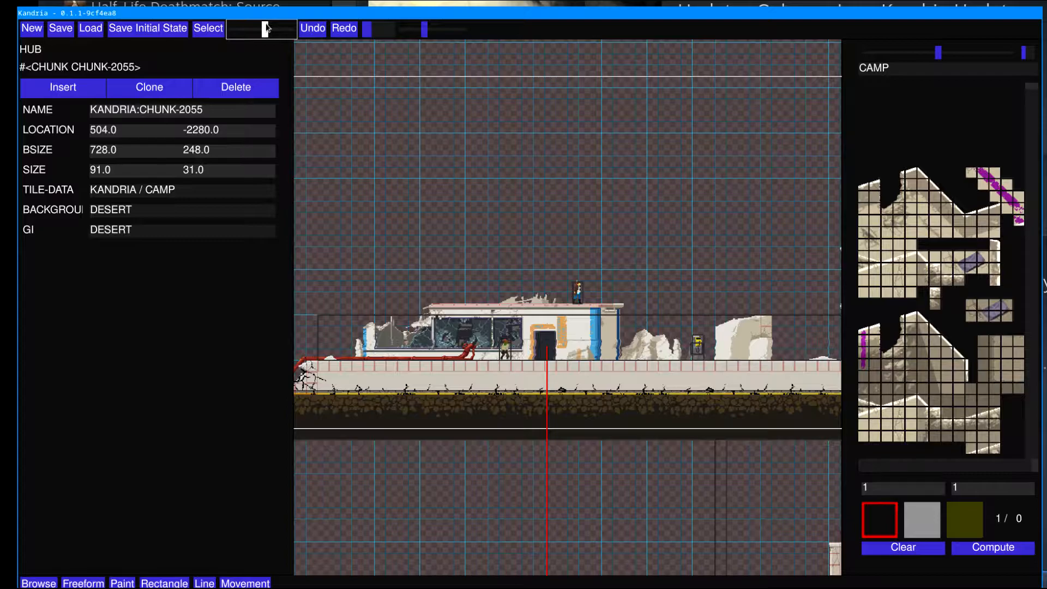
middle_click_drag(685, 454, 491, 218)
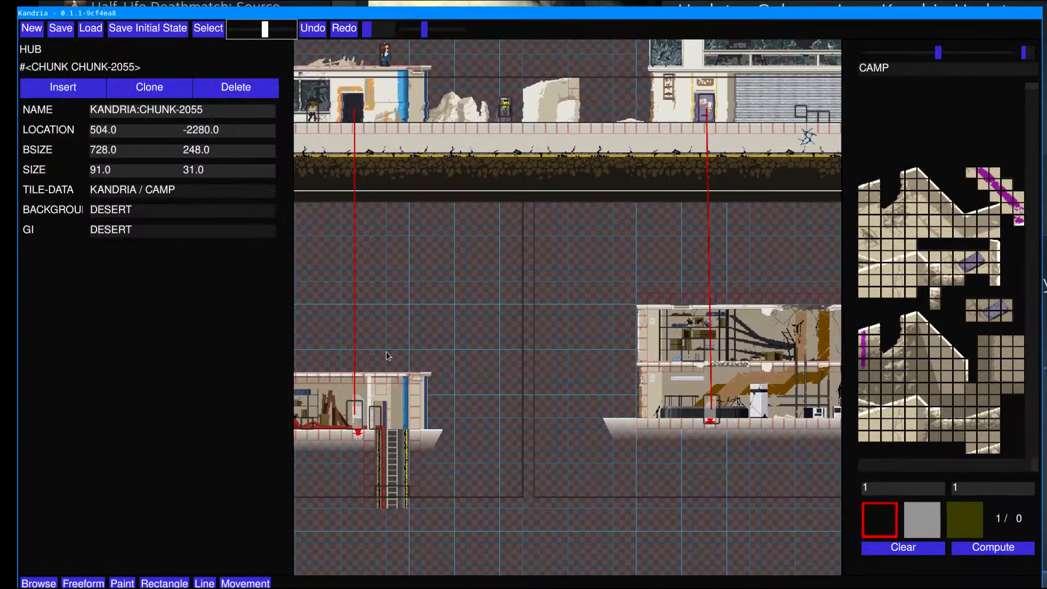
middle_click_drag(341, 258, 600, 358)
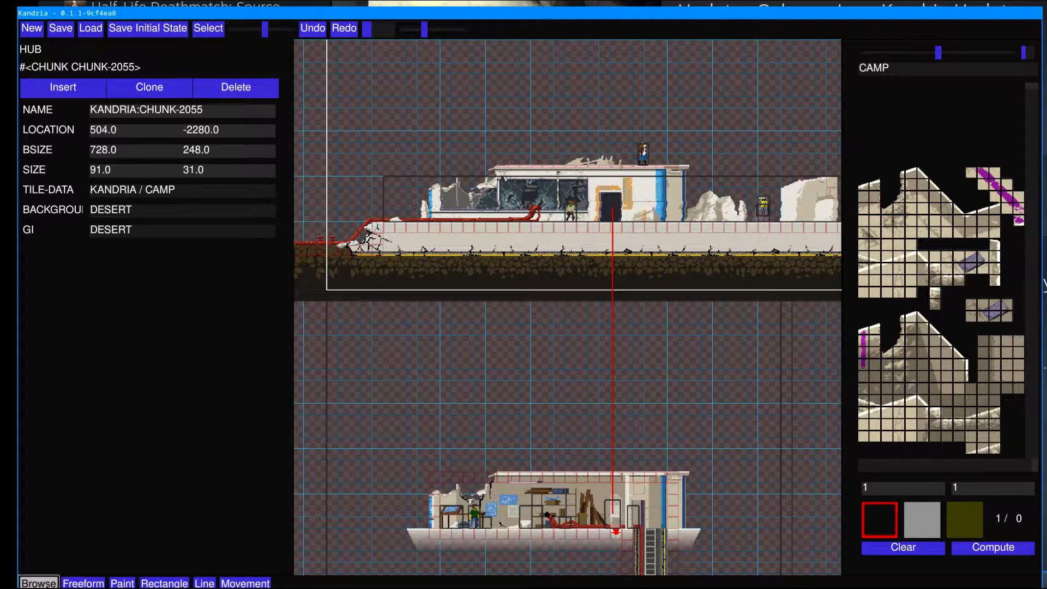
Step: Activate the Freeform tool for the chunk and examine both surface buildings and the interiors below them
left_click(83, 582)
middle_click_drag(457, 374, 596, 332)
middle_click_drag(417, 366, 584, 289)
middle_click_drag(615, 378, 444, 282)
mouse_move(671, 325)
middle_mouse_down()
mouse_move(509, 316)
mouse_move(382, 262)
middle_mouse_up()
middle_click_drag(818, 351, 656, 306)
middle_click_drag(644, 229, 538, 398)
middle_click_drag(528, 164, 484, 399)
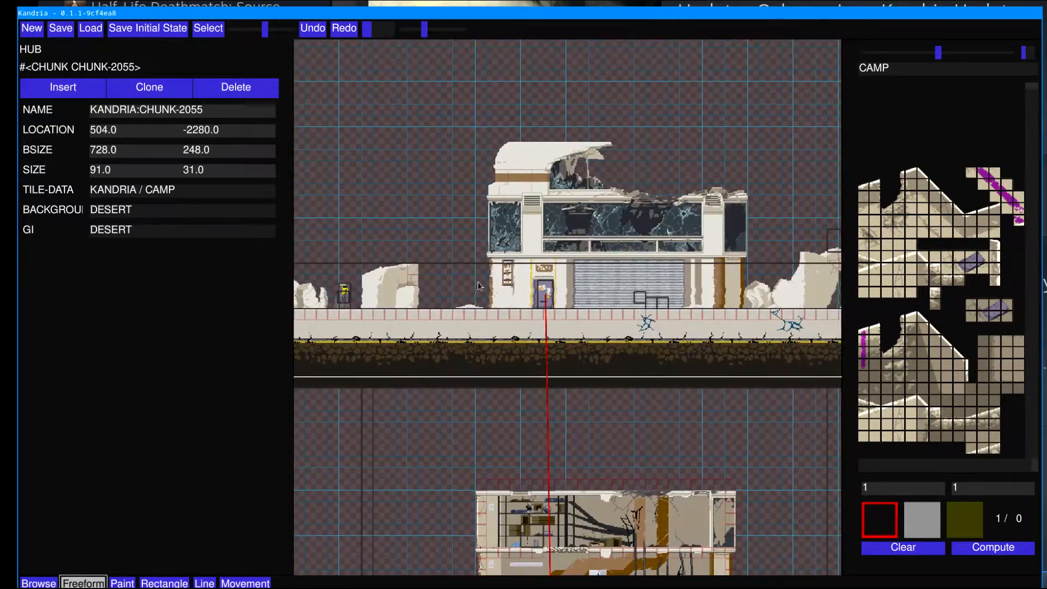
middle_click_drag(458, 257, 657, 345)
middle_click_drag(328, 267, 709, 283)
middle_click_drag(592, 254, 447, 322)
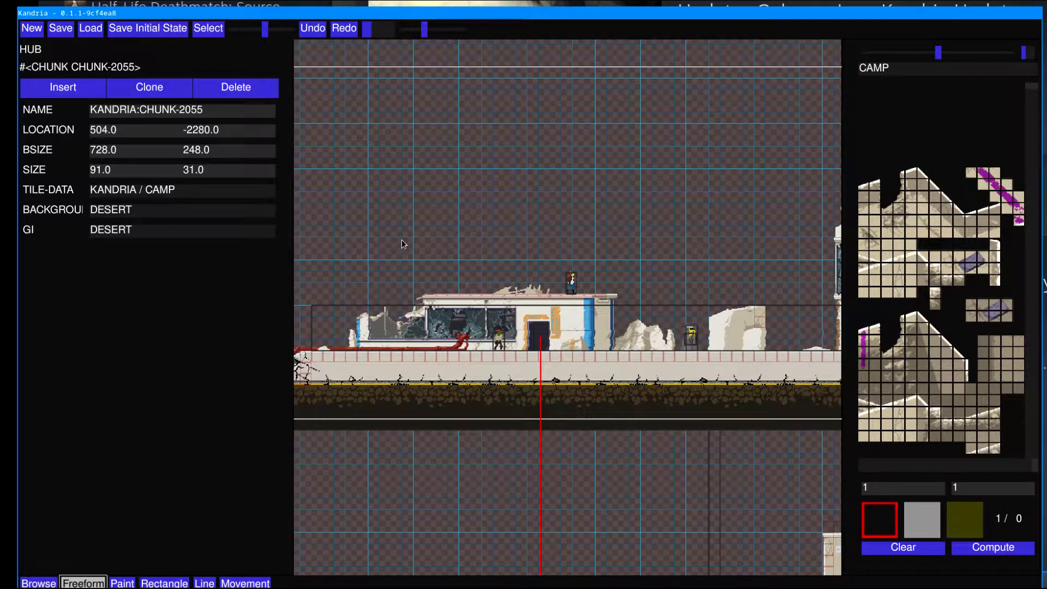
mouse_move(422, 245)
middle_mouse_down()
mouse_move(569, 252)
mouse_move(518, 281)
mouse_move(500, 304)
middle_mouse_up()
middle_click_drag(594, 312, 554, 314)
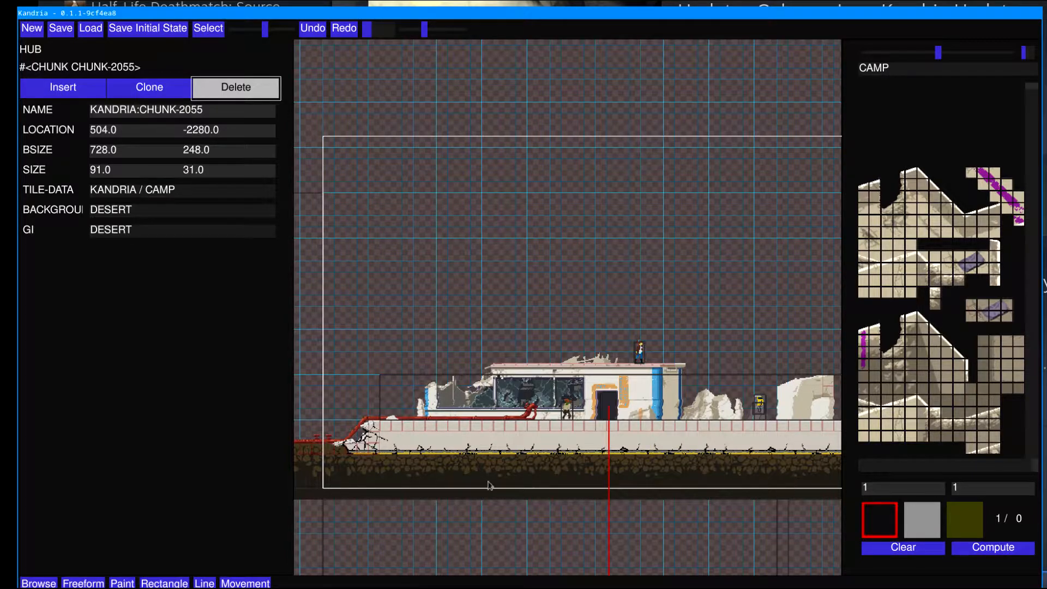
Step: Examine the grass field beyond the chunk's western edge and return to the ruined building
middle_click_drag(431, 302, 666, 260)
middle_click_drag(427, 250, 688, 258)
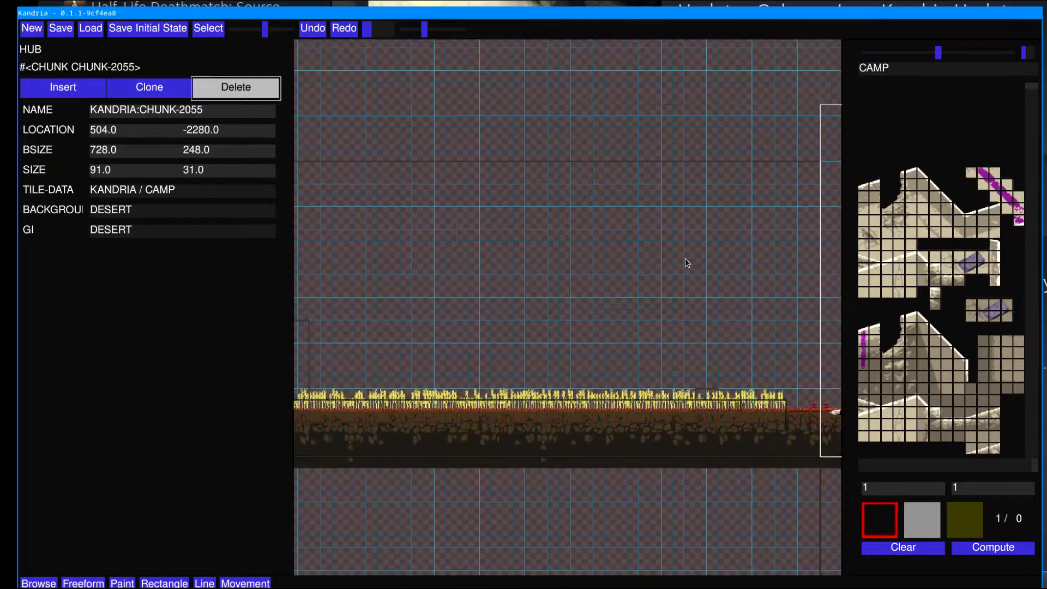
middle_click_drag(415, 214, 702, 218)
middle_click_drag(691, 281, 403, 228)
middle_click_drag(714, 241, 489, 251)
middle_click_drag(703, 297, 444, 267)
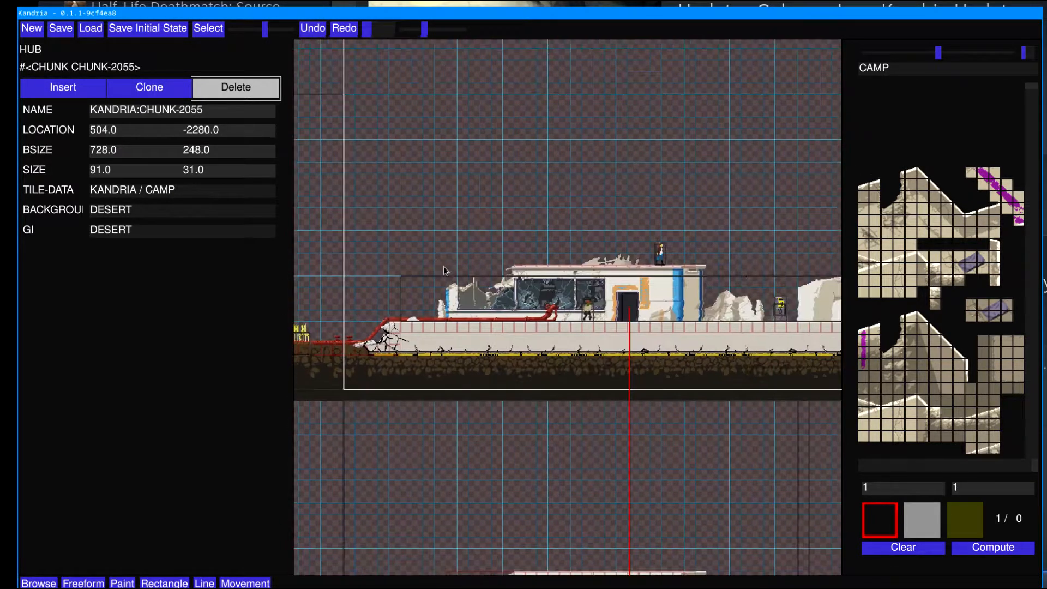
middle_click_drag(639, 216, 568, 233)
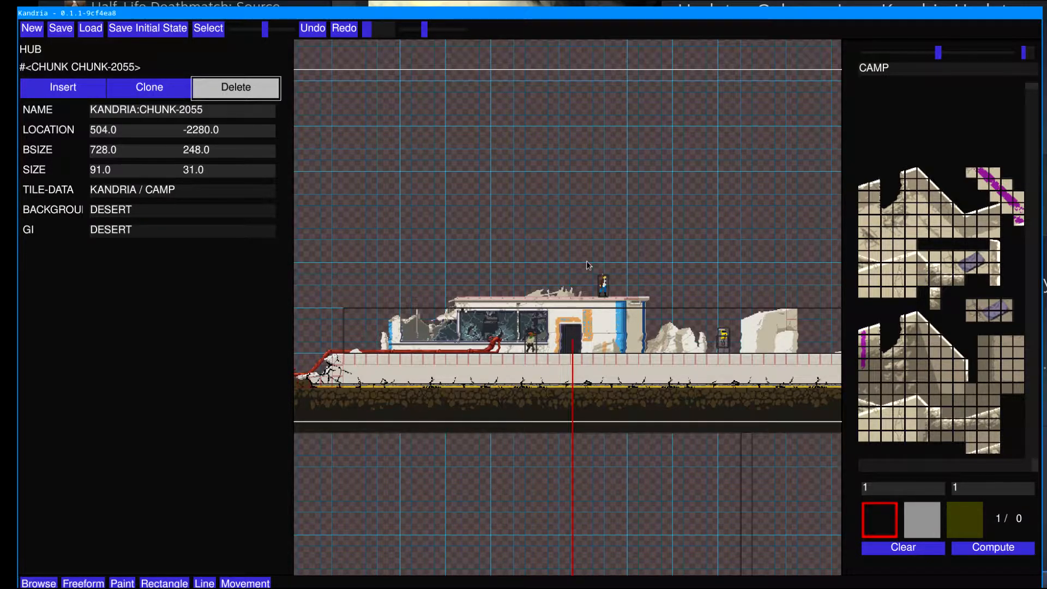
Step: Deselect the chunk, select the player on the roof and move it slightly to the left with the Freeform tool
key("Escape")
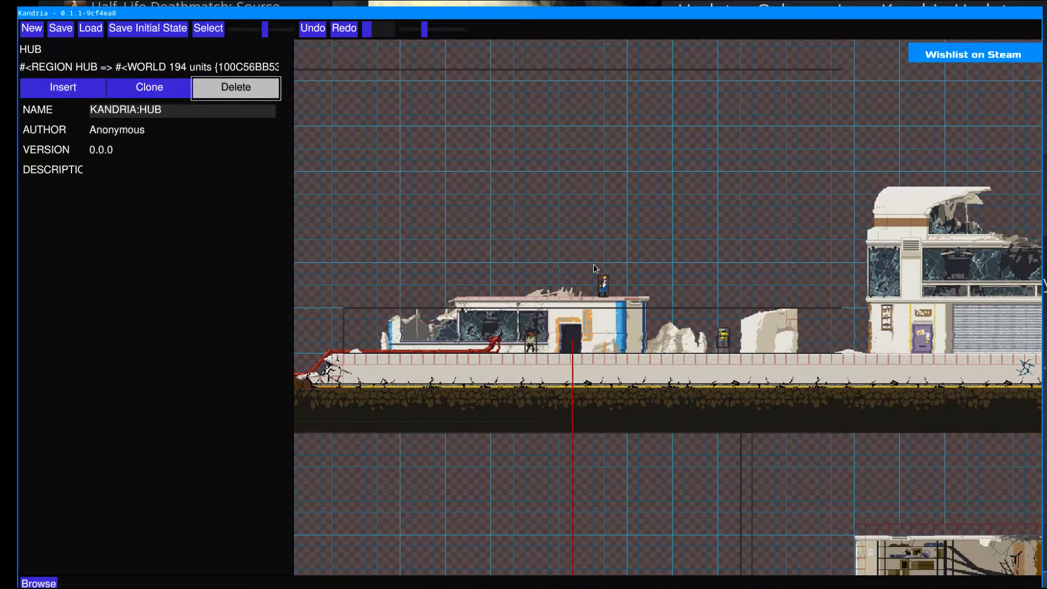
left_click(605, 288)
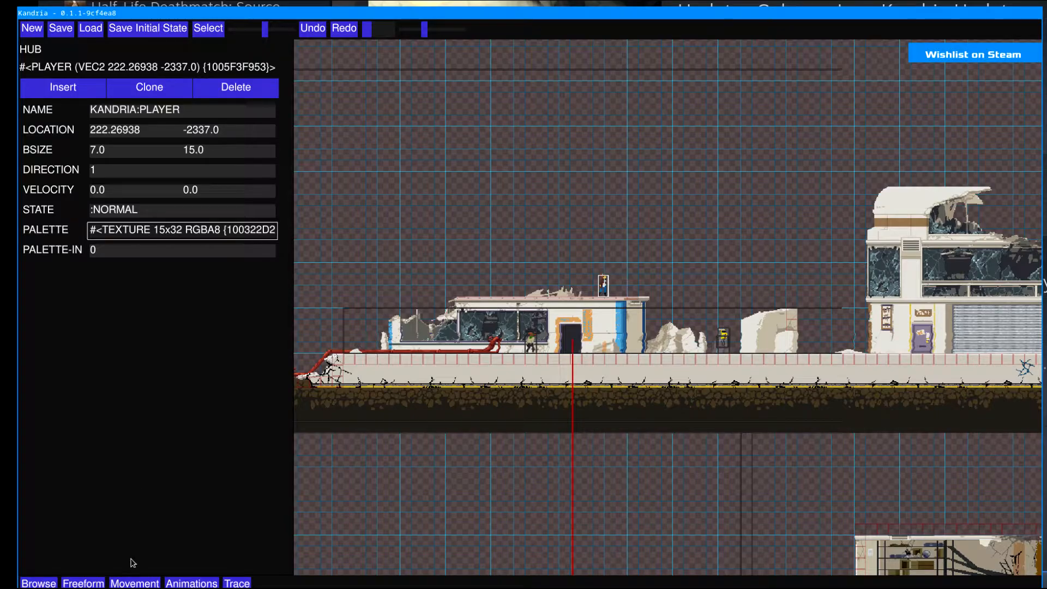
left_click(83, 583)
left_click_drag(537, 242, 594, 285)
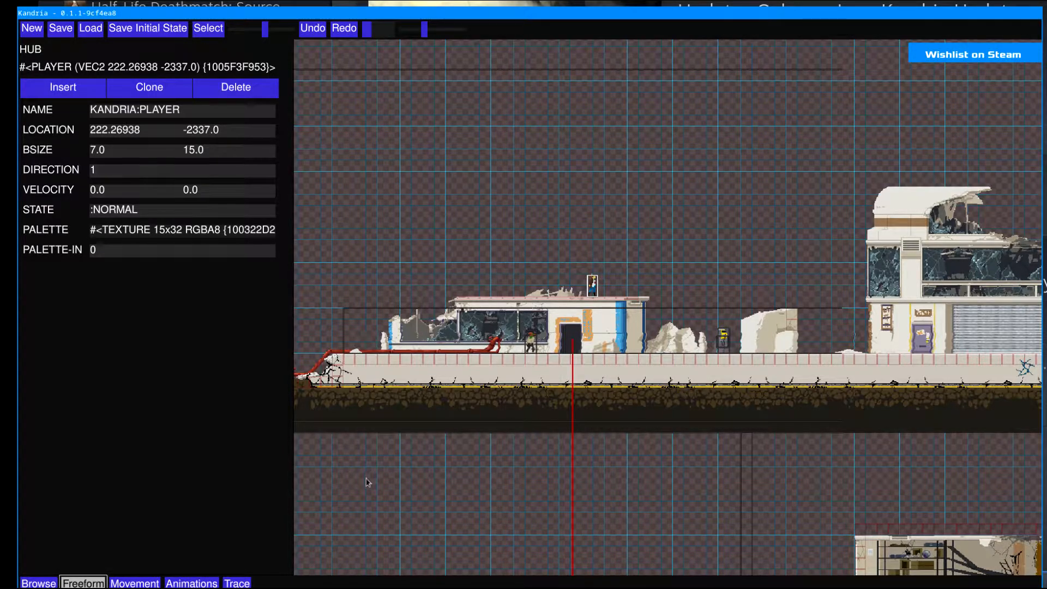
Step: Reselect the chunk around the ruined building and browse its CAMP tile set to the building facade tiles
middle_click_drag(848, 472, 713, 404)
middle_click_drag(949, 407, 836, 441)
middle_click_drag(451, 192, 620, 313)
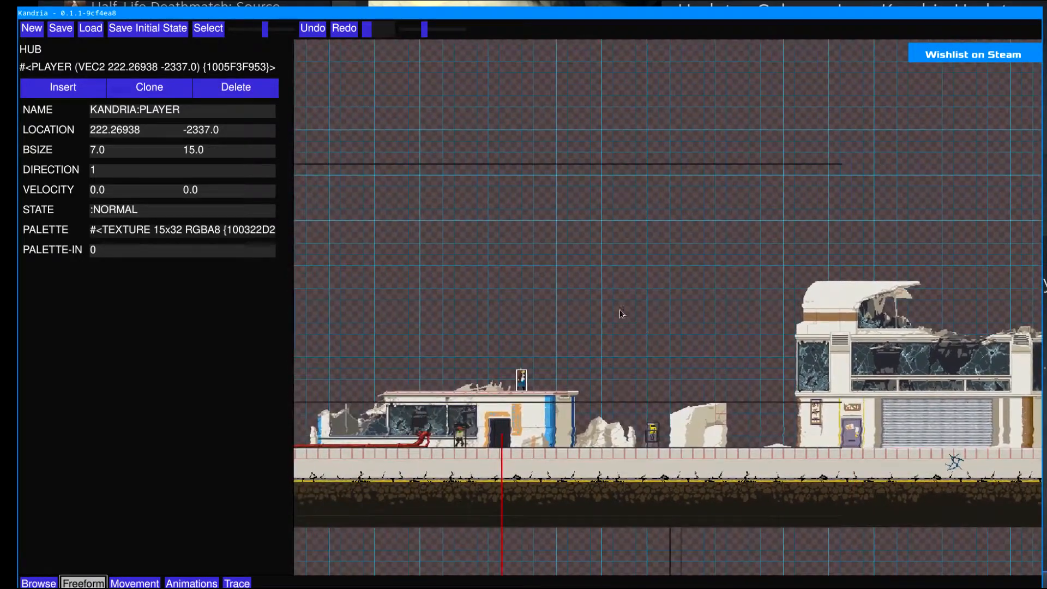
left_click(504, 276)
left_click(509, 276)
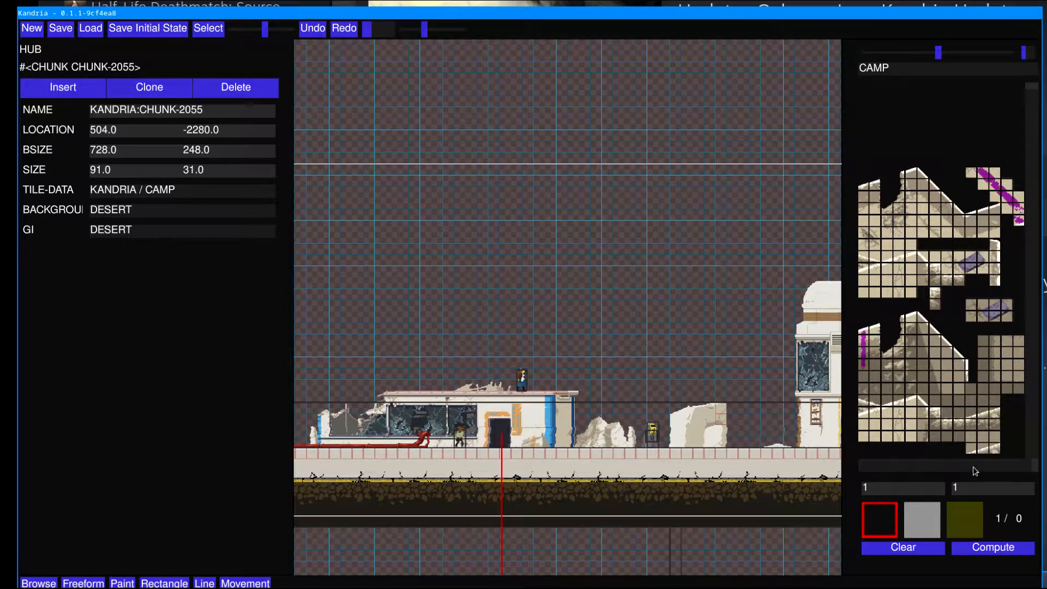
mouse_move(952, 468)
left_mouse_down()
mouse_move(908, 462)
mouse_move(950, 457)
left_mouse_up()
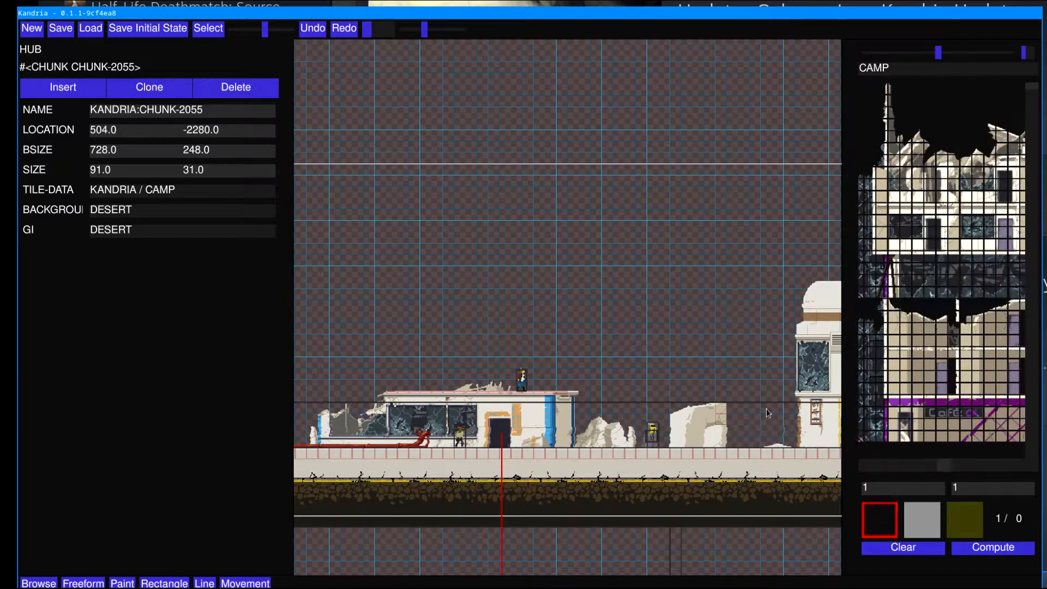
Step: Select the neighbouring chunk that contains the grass field, west of the ruined building
middle_click_drag(371, 431, 566, 356)
middle_click_drag(410, 372, 385, 424)
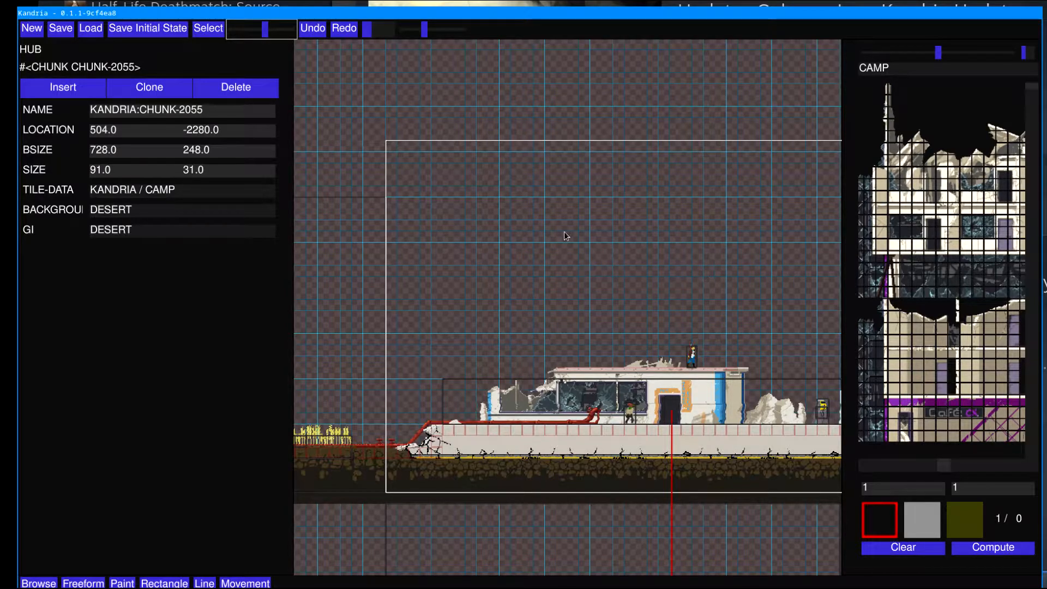
middle_click_drag(683, 254, 568, 228)
middle_click_drag(463, 241, 615, 262)
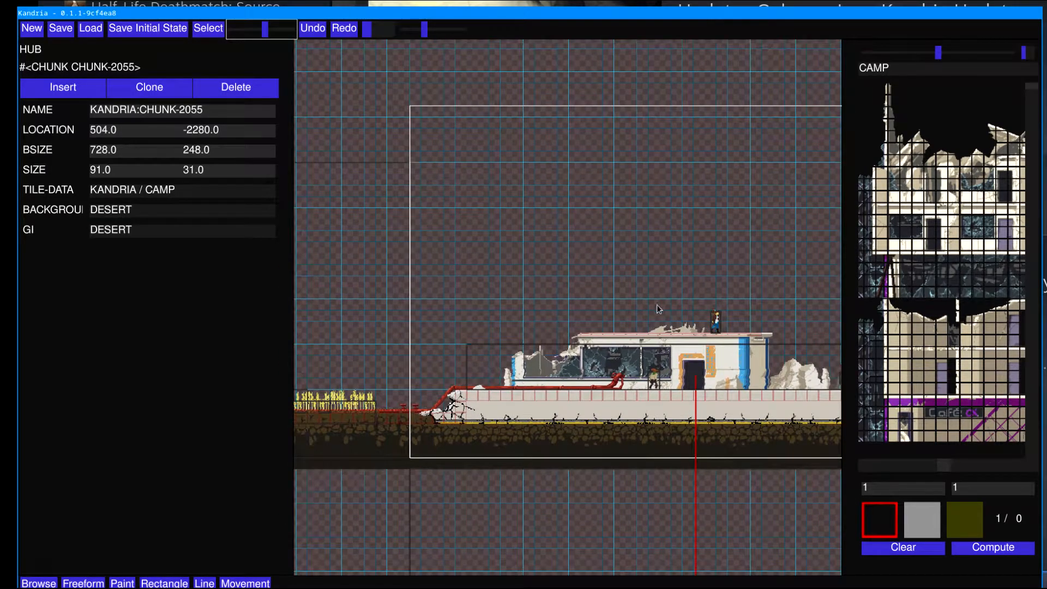
middle_click_drag(472, 283, 619, 257)
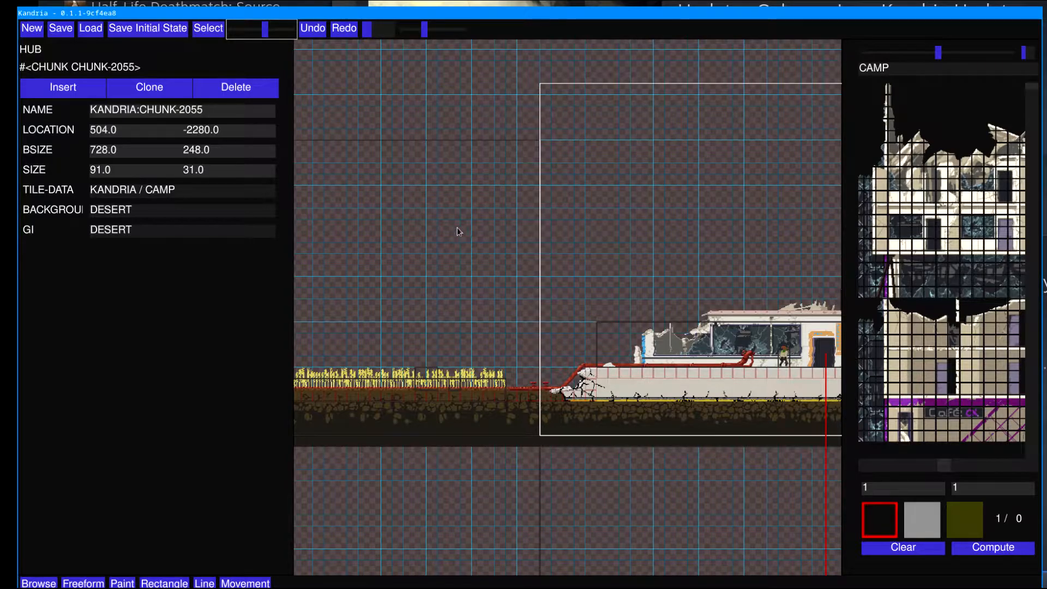
left_click(434, 214)
left_click(434, 214)
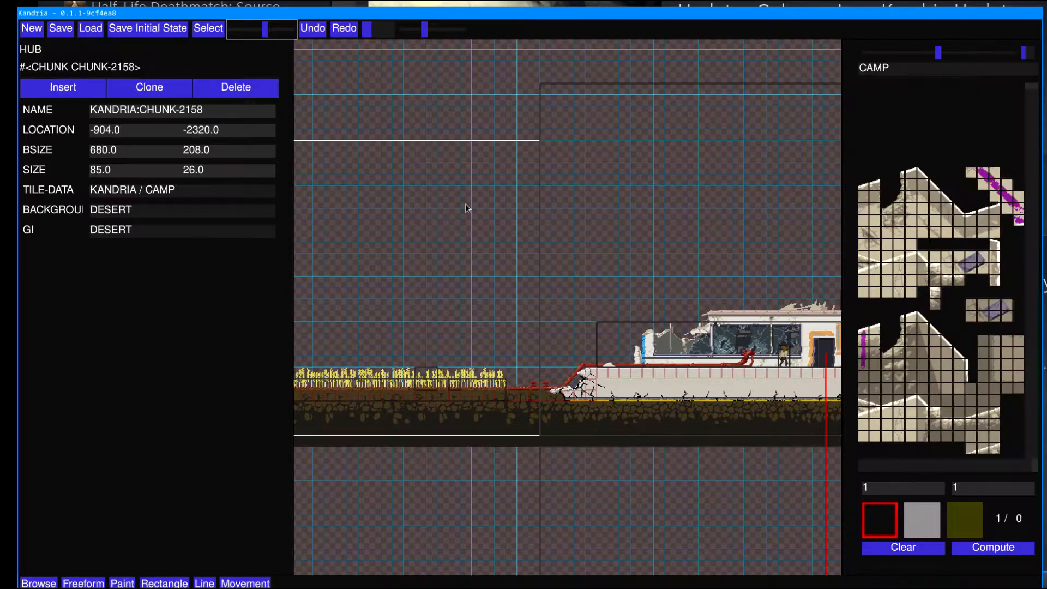
middle_click_drag(640, 222, 588, 218)
Step: Leave the level editor and run the character west past the ruined building, jumping off the platform edge
key("Escape")
key("a")
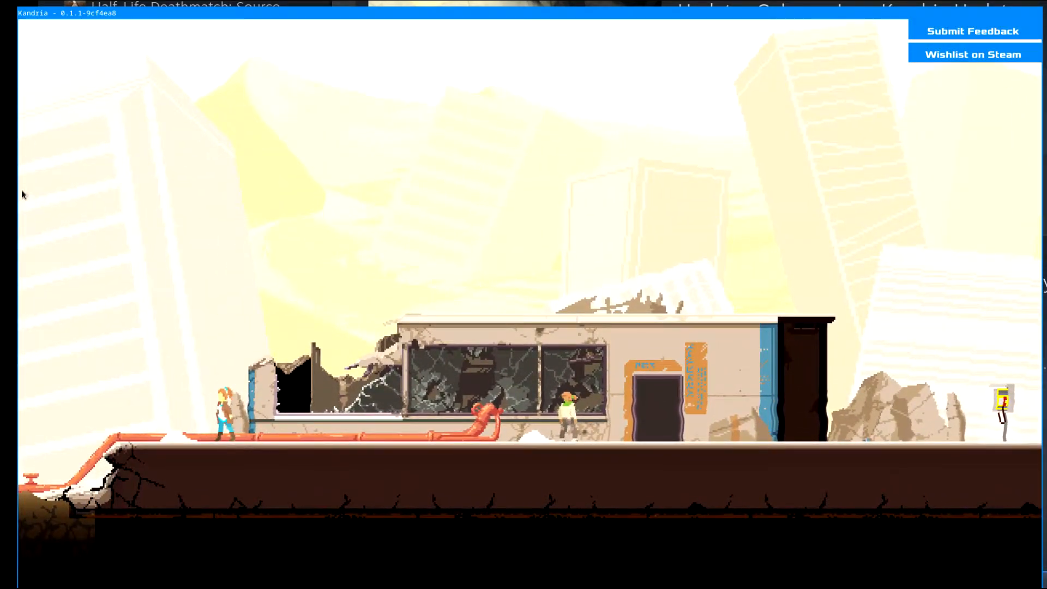
key("a")
key("space")
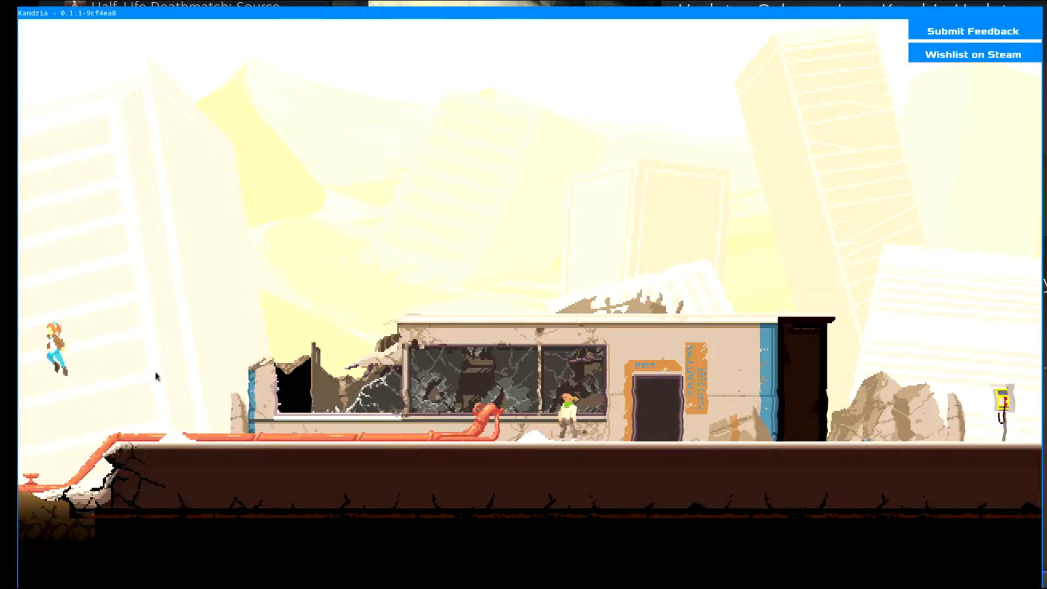
Step: Walk the character through the grass field, turn back east and climb onto the roof edge of the ruined building
key("d")
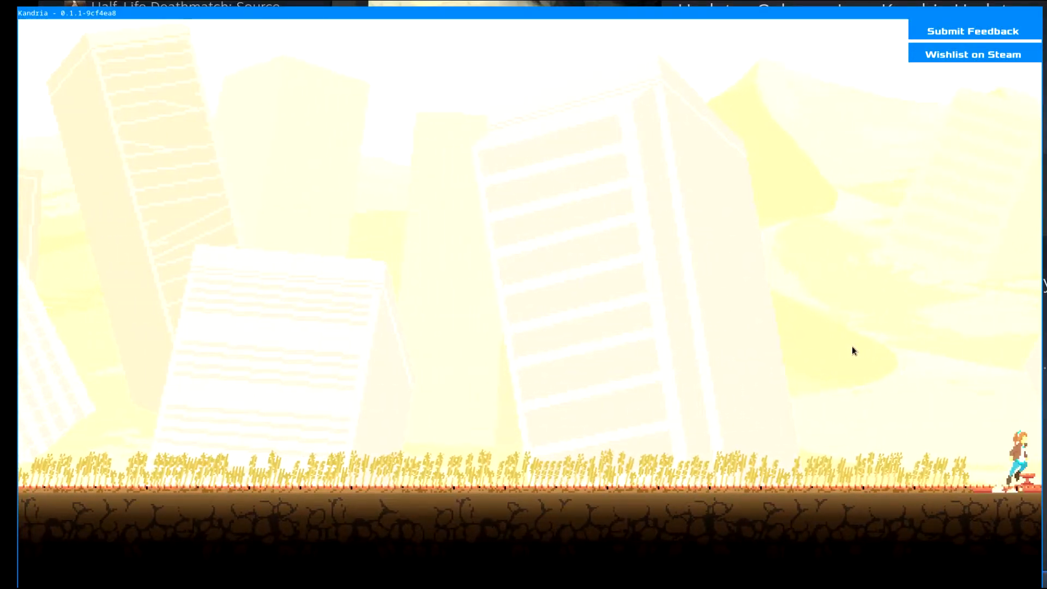
key("a")
key("space")
key("d")
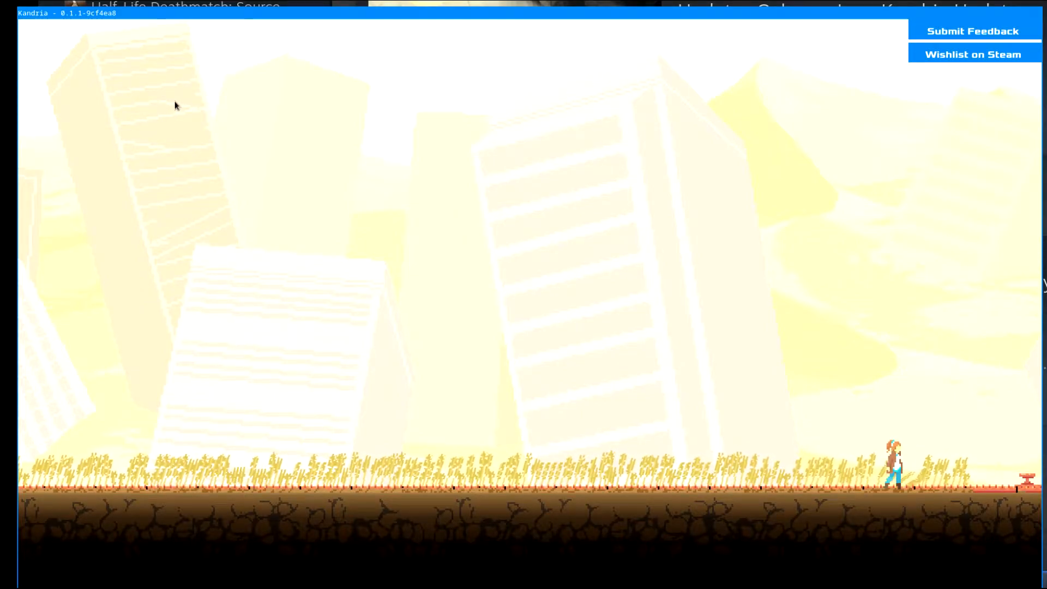
key("d")
key("space")
key("space")
key("space")
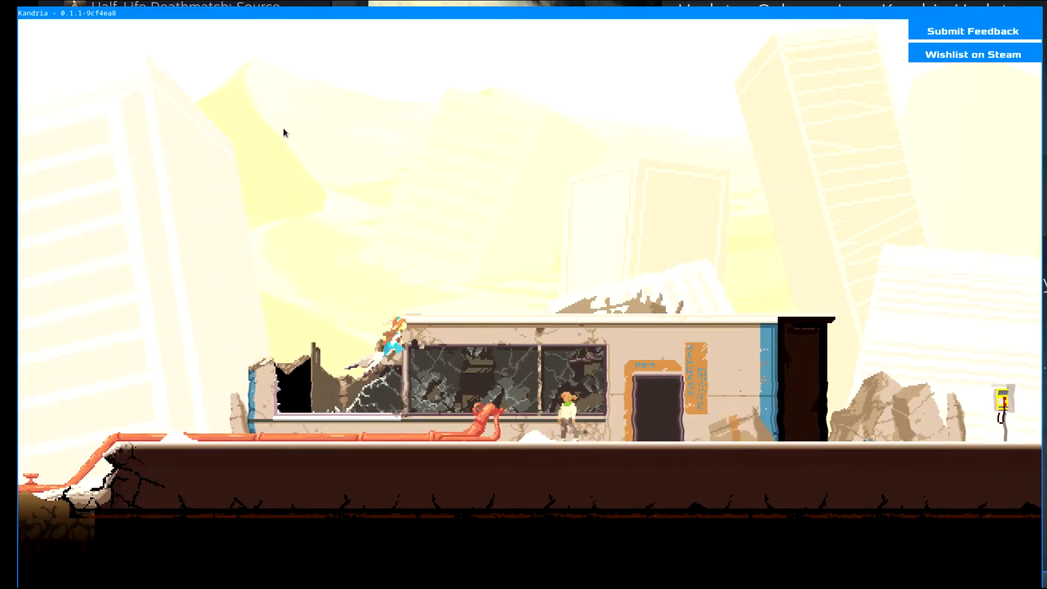
Step: Open the level editor and select the large underground HUB chunk on the region overview
key("F1")
left_click_drag(273, 30, 246, 33)
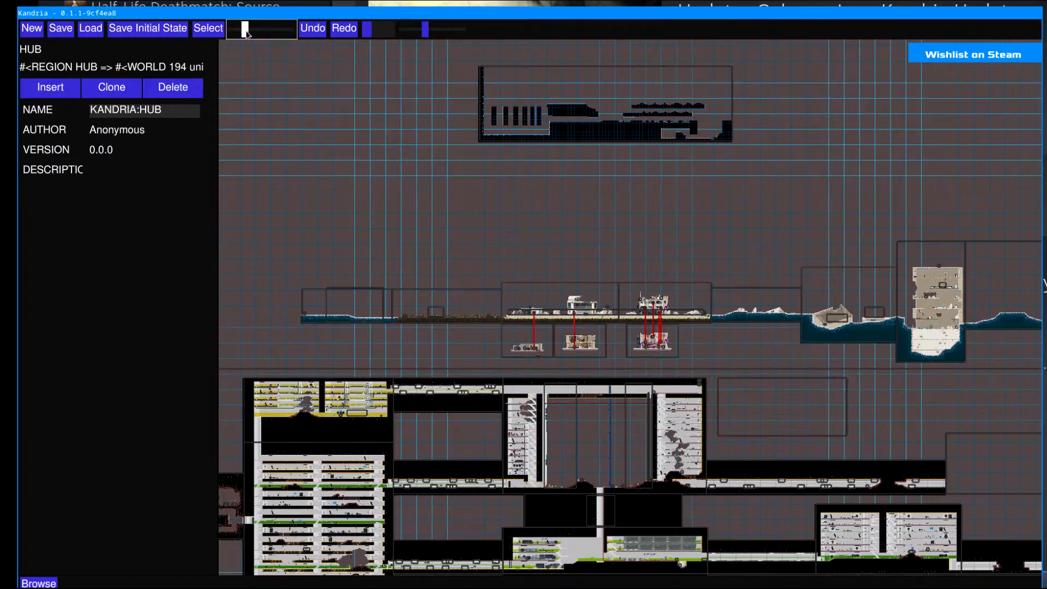
middle_click_drag(593, 437, 440, 299)
left_click(531, 309)
middle_click_drag(595, 300, 633, 323)
middle_click_drag(393, 331, 636, 272)
middle_click_drag(397, 309, 644, 308)
middle_click_drag(393, 363, 388, 312)
middle_click_drag(729, 287, 476, 318)
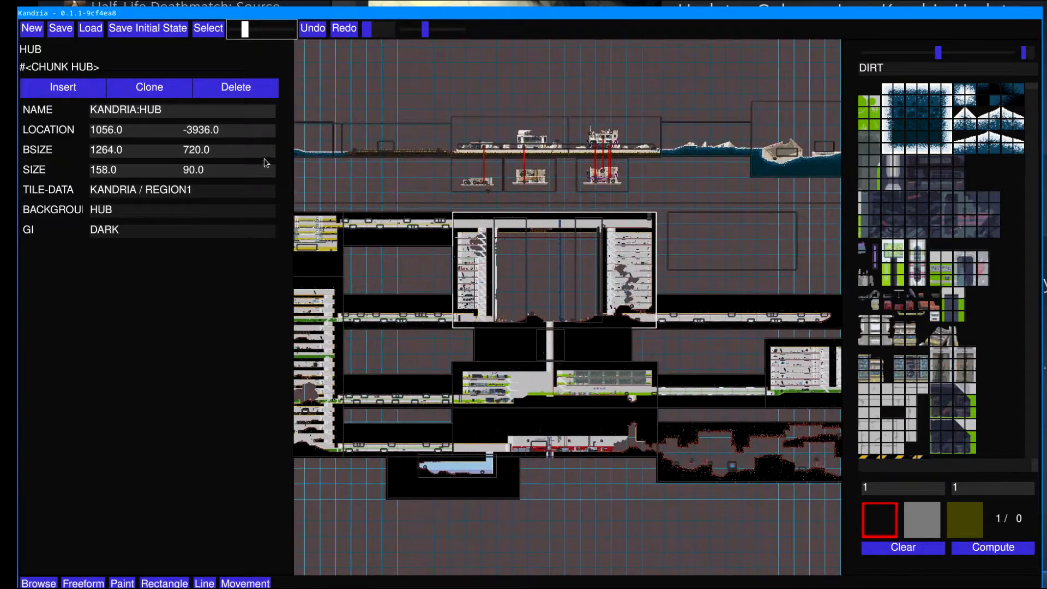
Step: Examine the HUB chunk's interior, the linked building interiors above it and the surface terrain to the east
left_click_drag(245, 28, 259, 28)
middle_click_drag(397, 229, 498, 449)
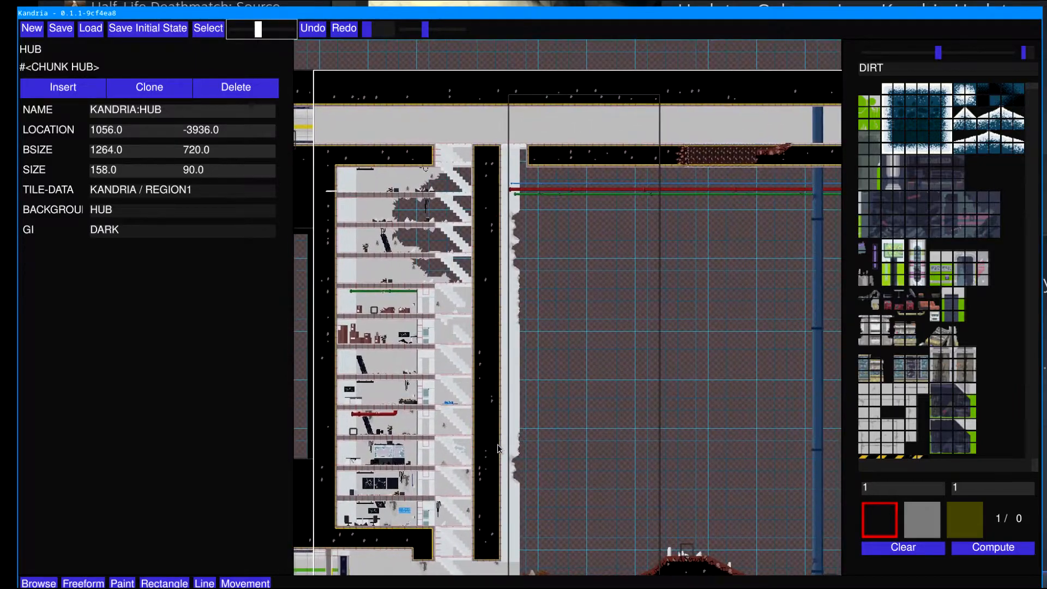
middle_click_drag(384, 263, 665, 387)
middle_click_drag(801, 369, 435, 476)
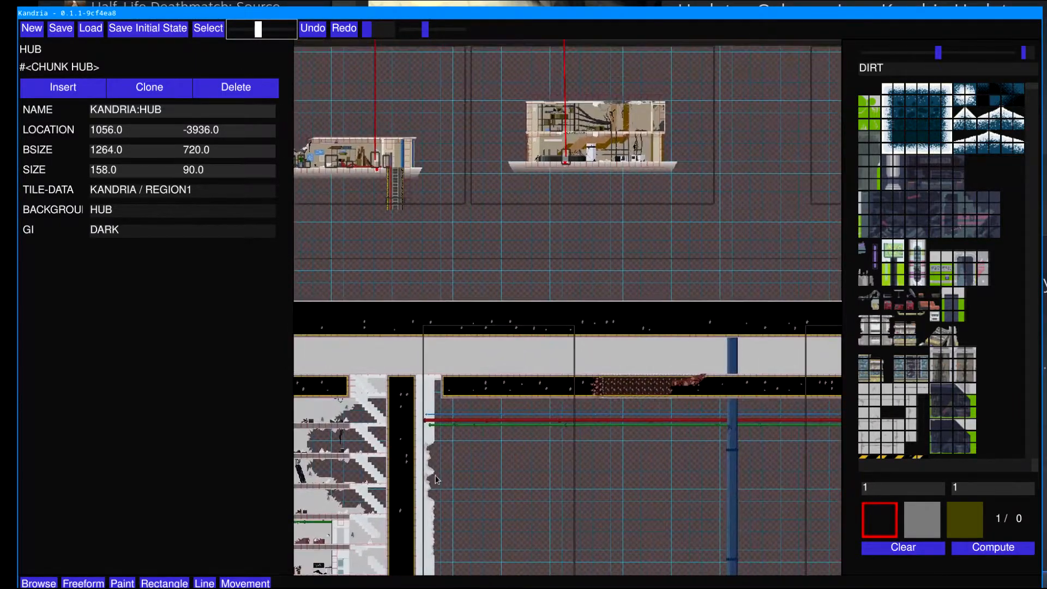
middle_click_drag(702, 247, 505, 448)
middle_click_drag(719, 314, 450, 317)
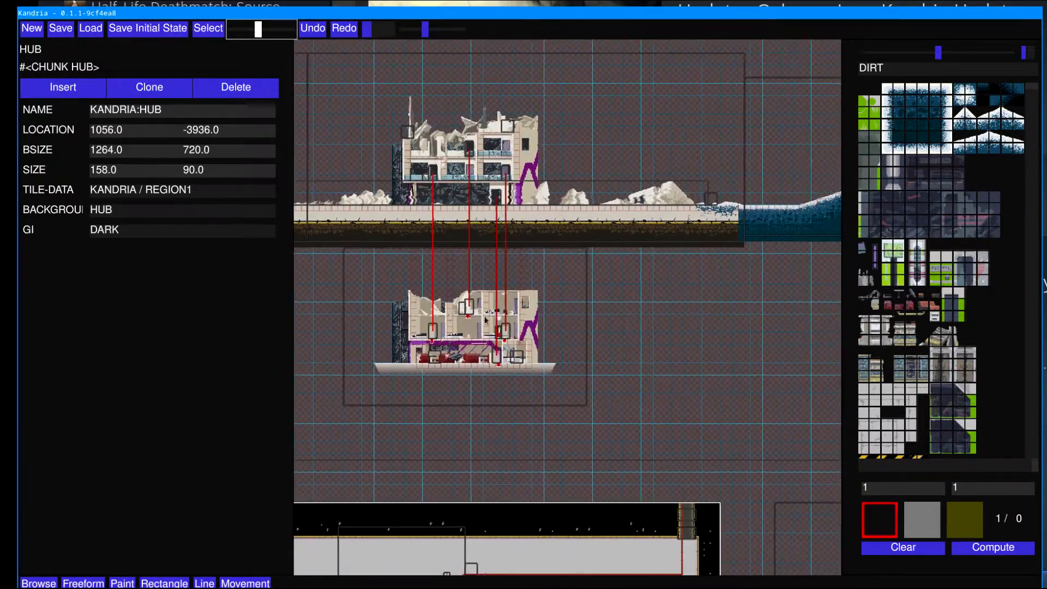
middle_click_drag(666, 310, 324, 318)
middle_click_drag(693, 345, 615, 465)
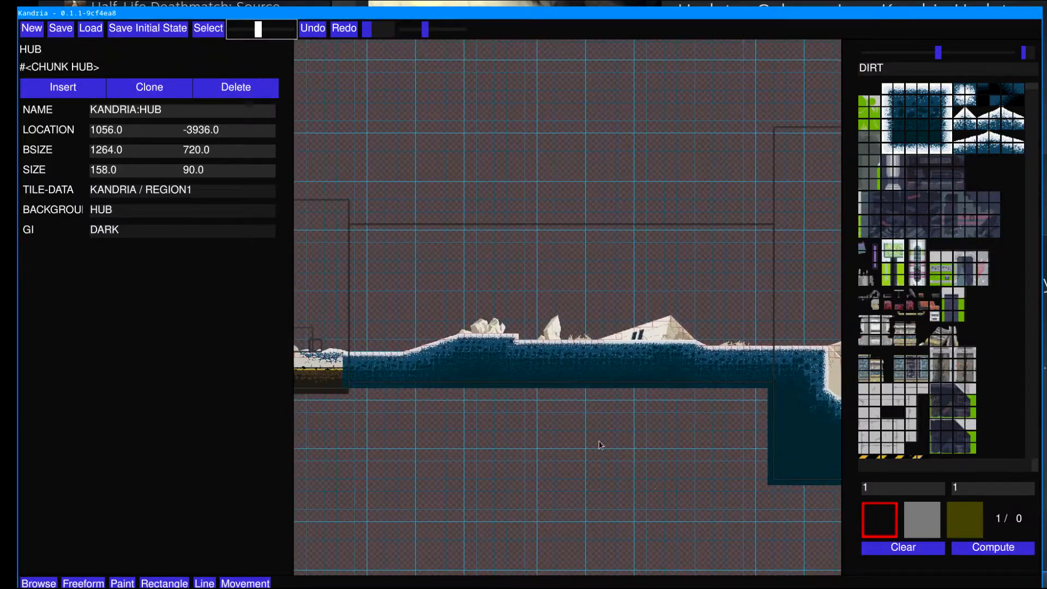
Step: Select the desert chunk with the slope and boulders, just east of the camp buildings
left_click(581, 283)
left_click(582, 283)
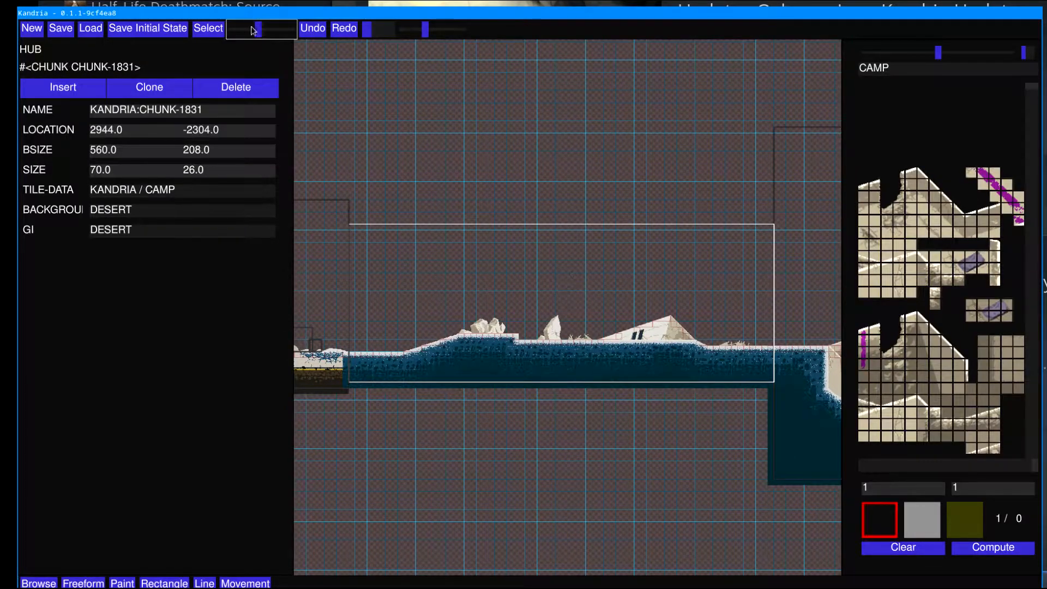
left_click_drag(267, 34, 273, 34)
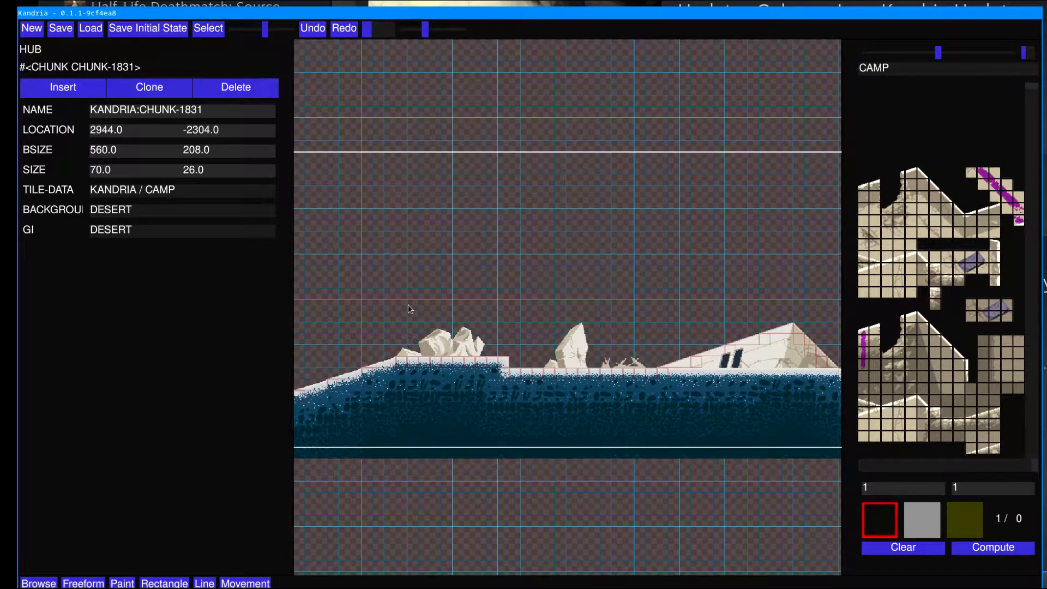
middle_click_drag(402, 299, 534, 263)
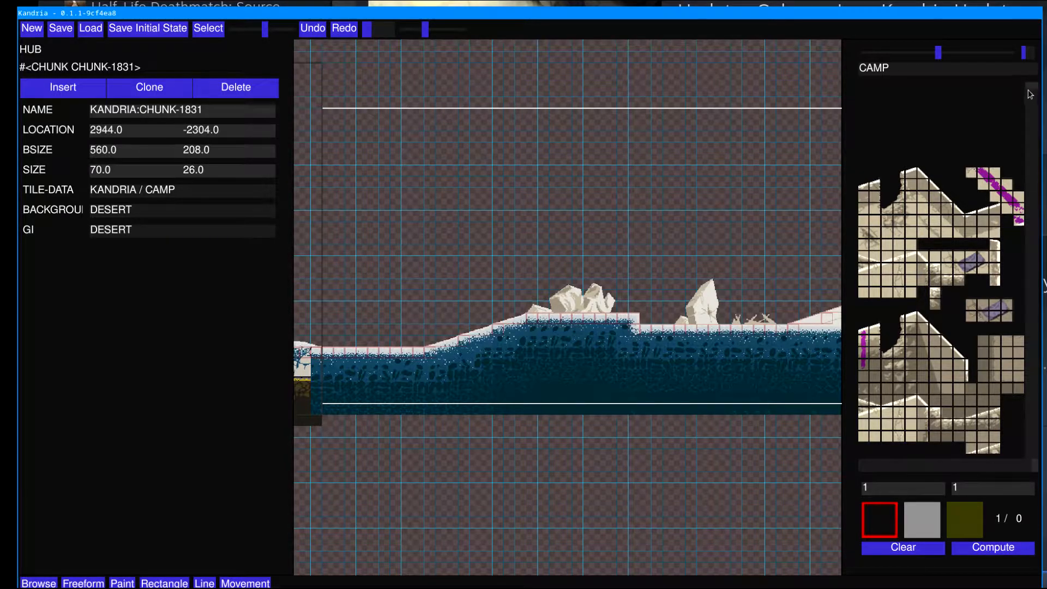
Step: Find the red collision tiles in the CAMP tile set and pick the solid block tile
scroll(1034, 445, "down", 1)
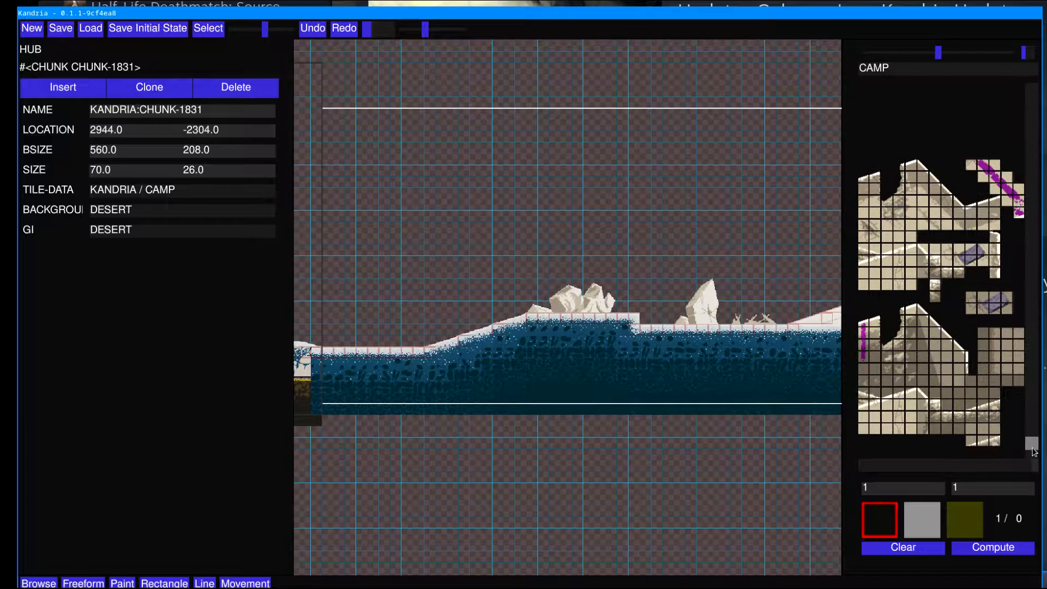
left_click_drag(978, 467, 849, 463)
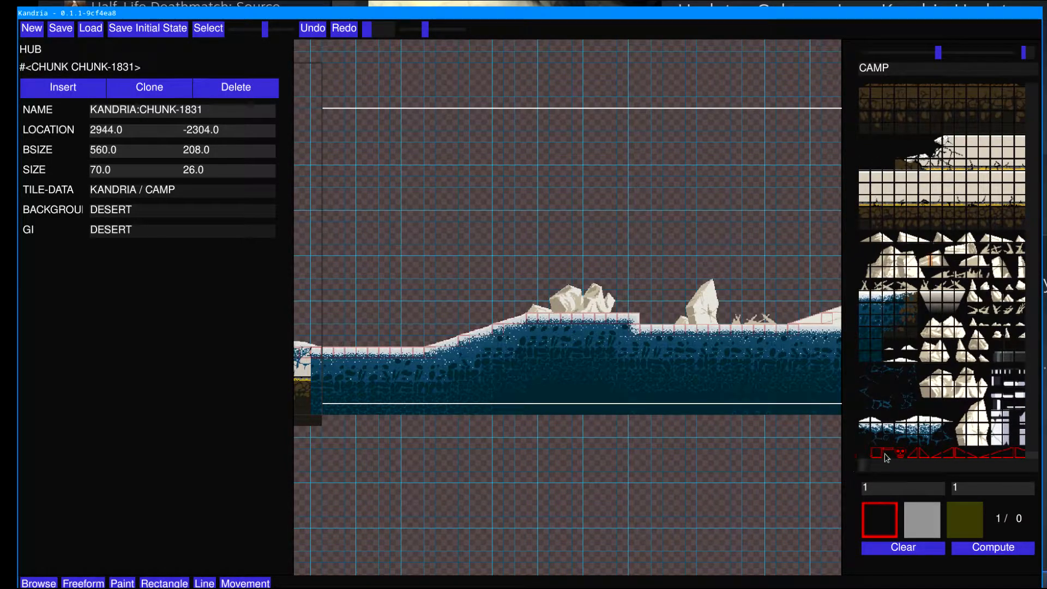
mouse_move(862, 473)
left_mouse_down()
mouse_move(883, 471)
mouse_move(855, 472)
left_mouse_up()
left_click(878, 453)
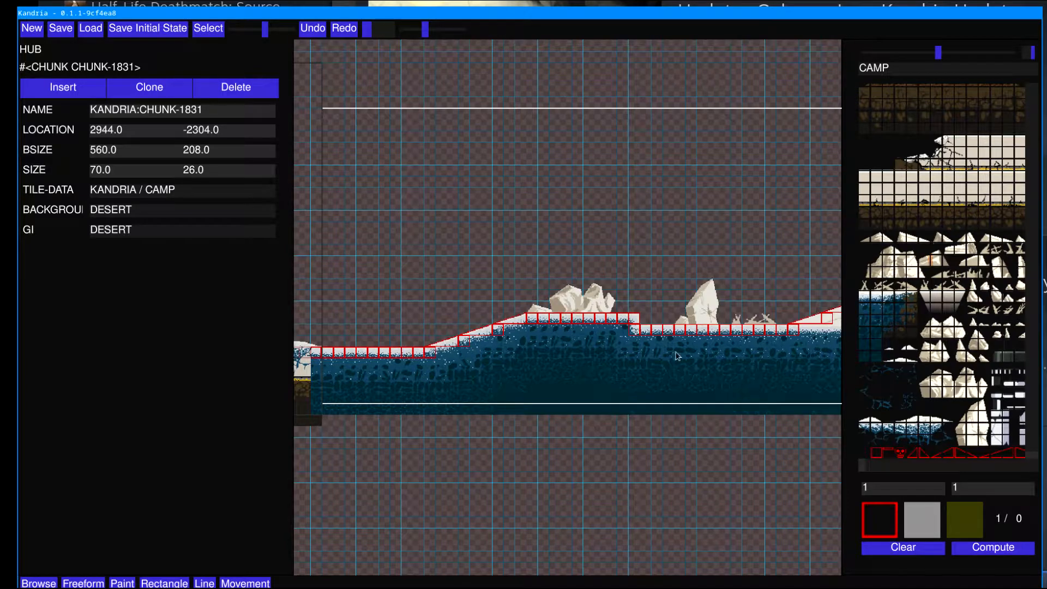
Step: Go through the other collision tiles one by one, including the slopes, the skull and the sideways spikes, ending on the upward spikes
left_click(890, 455)
left_click(900, 453)
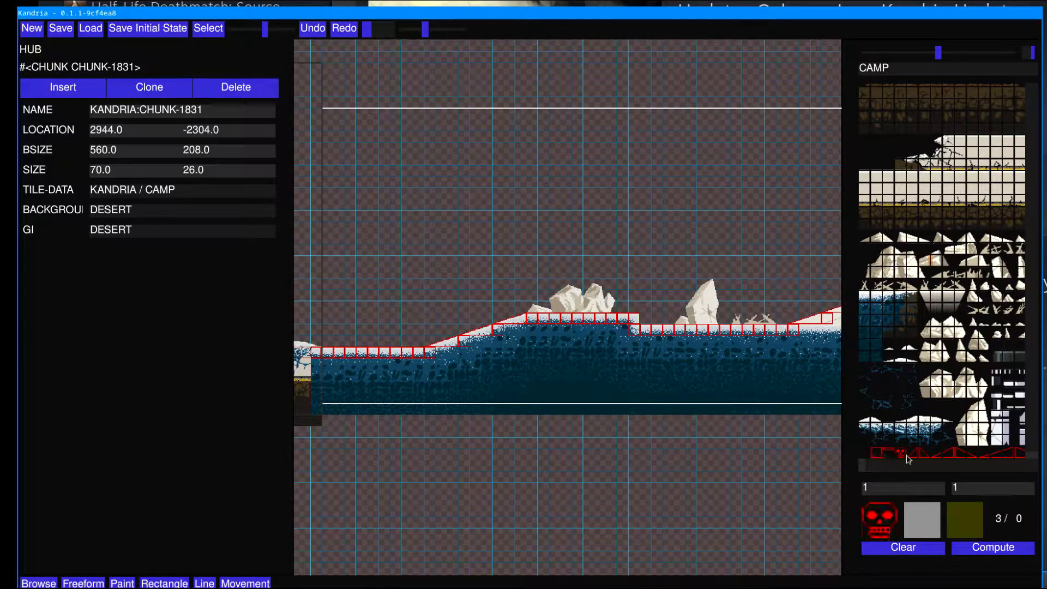
left_click(913, 456)
mouse_move(880, 467)
left_mouse_down()
mouse_move(866, 468)
mouse_move(876, 466)
left_mouse_up()
left_click(925, 453)
left_click(936, 453)
left_click(958, 452)
left_click(963, 455)
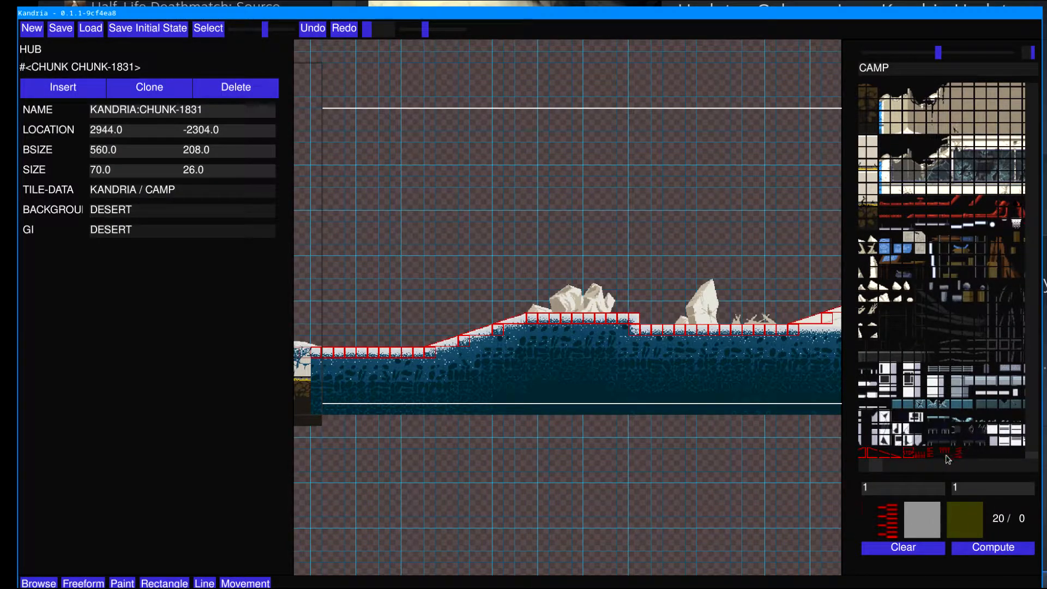
left_click(925, 459)
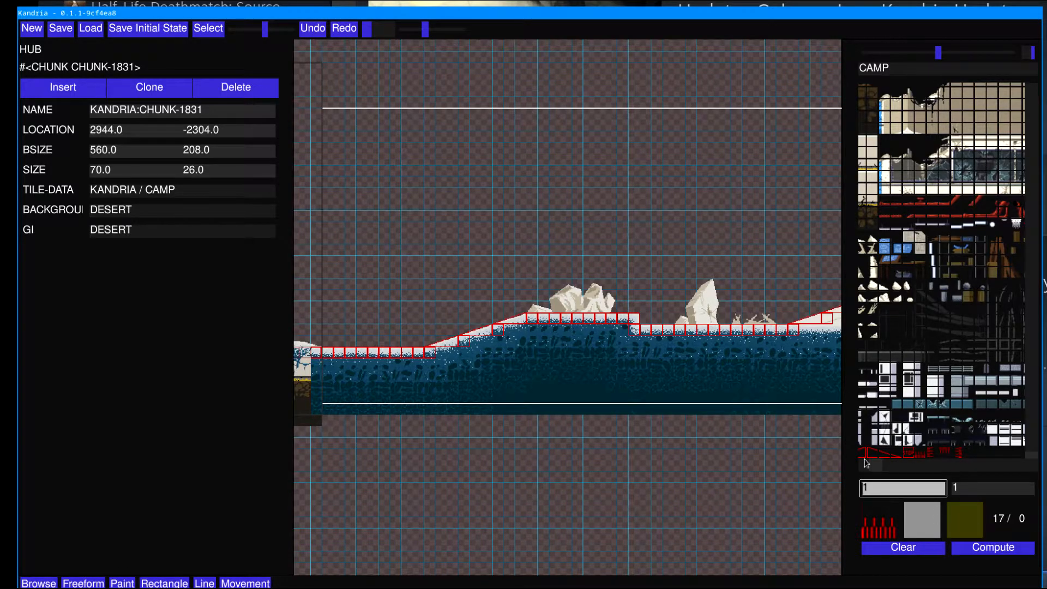
left_click_drag(875, 467, 852, 472)
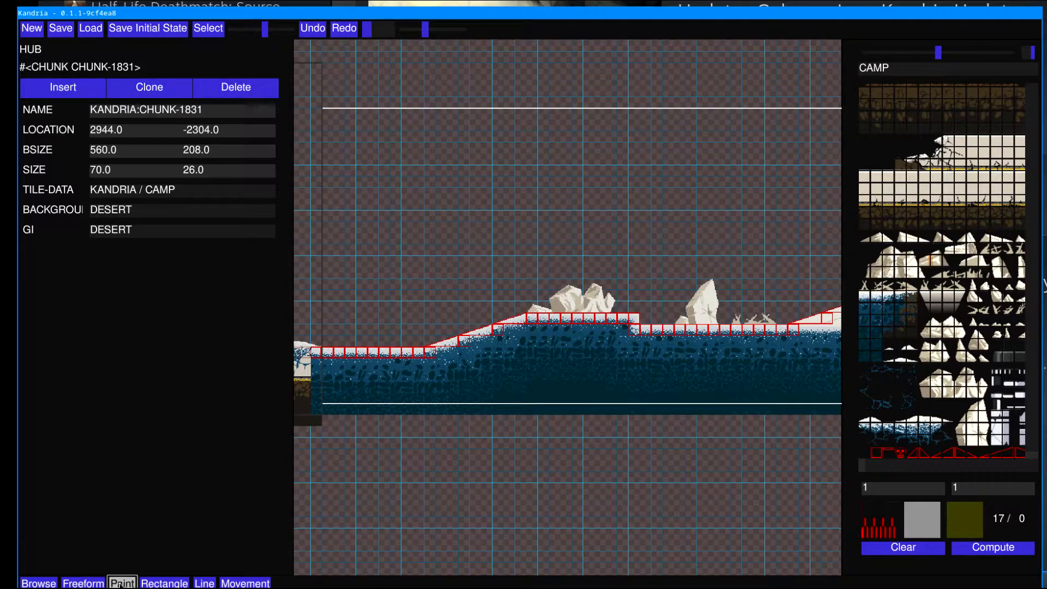
Step: Try out the Rectangle tool with the upward spike tile in the air above the slope, and erase the result
left_click(164, 582)
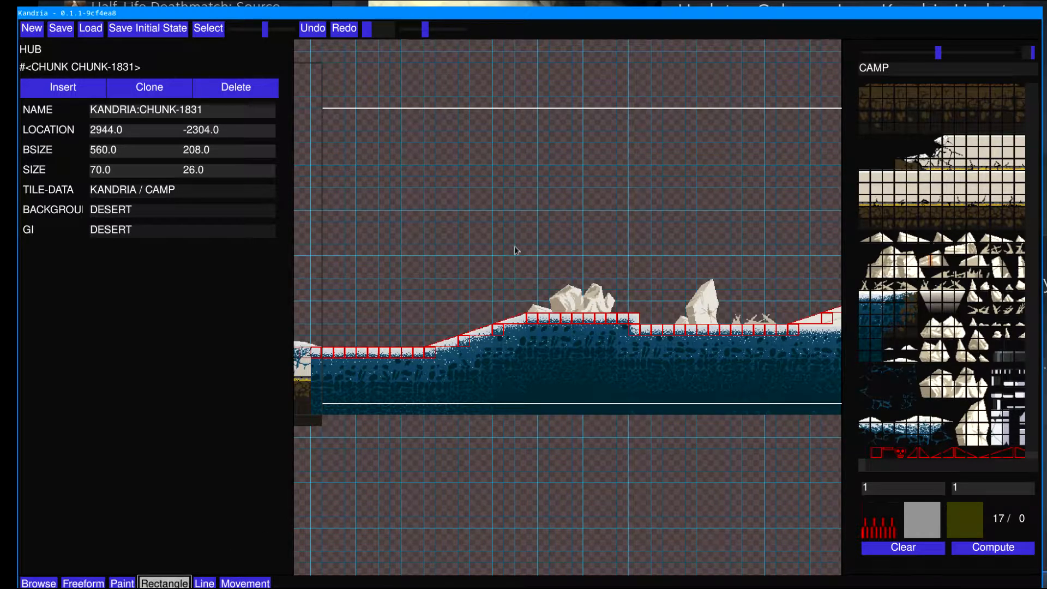
mouse_move(456, 251)
left_mouse_down()
mouse_move(627, 250)
mouse_move(453, 232)
left_mouse_up()
mouse_move(448, 230)
right_mouse_down()
mouse_move(599, 231)
mouse_move(550, 237)
right_mouse_up()
right_click_drag(623, 247, 443, 251)
Step: Paint an arch of solid collision blocks, four tiles wide and four high, around the boulders on the hilltop
left_click(879, 454)
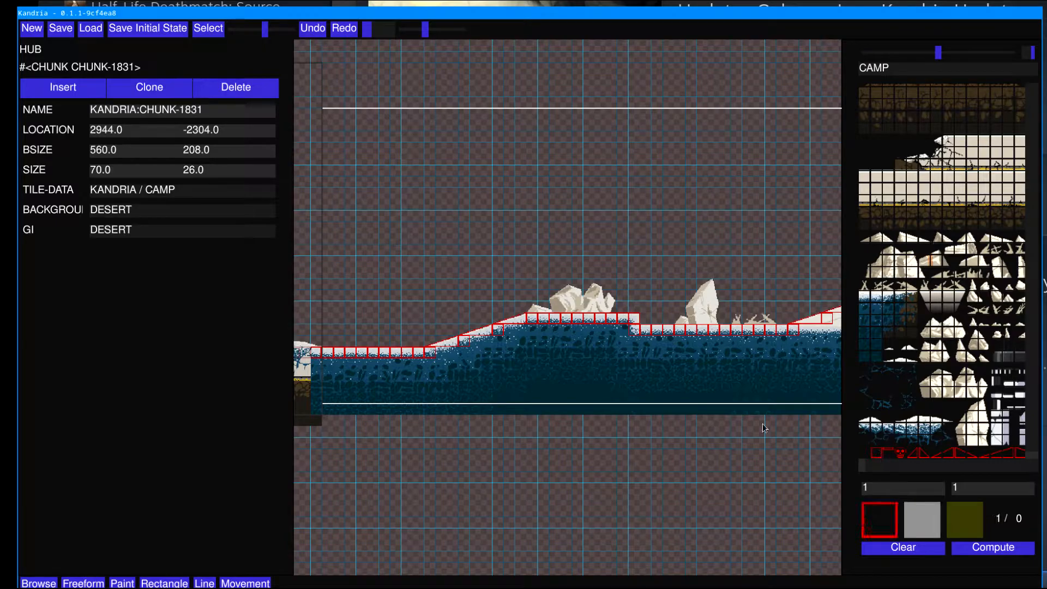
left_click_drag(559, 308, 555, 226)
right_click_drag(558, 237, 555, 271)
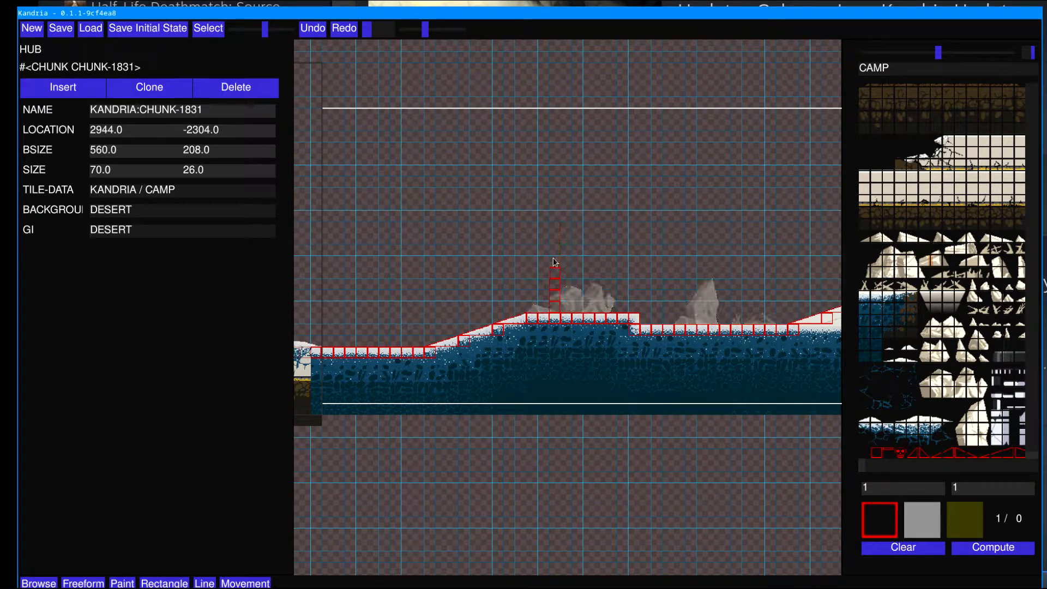
mouse_move(559, 274)
left_mouse_down()
mouse_move(591, 278)
mouse_move(588, 318)
left_mouse_up()
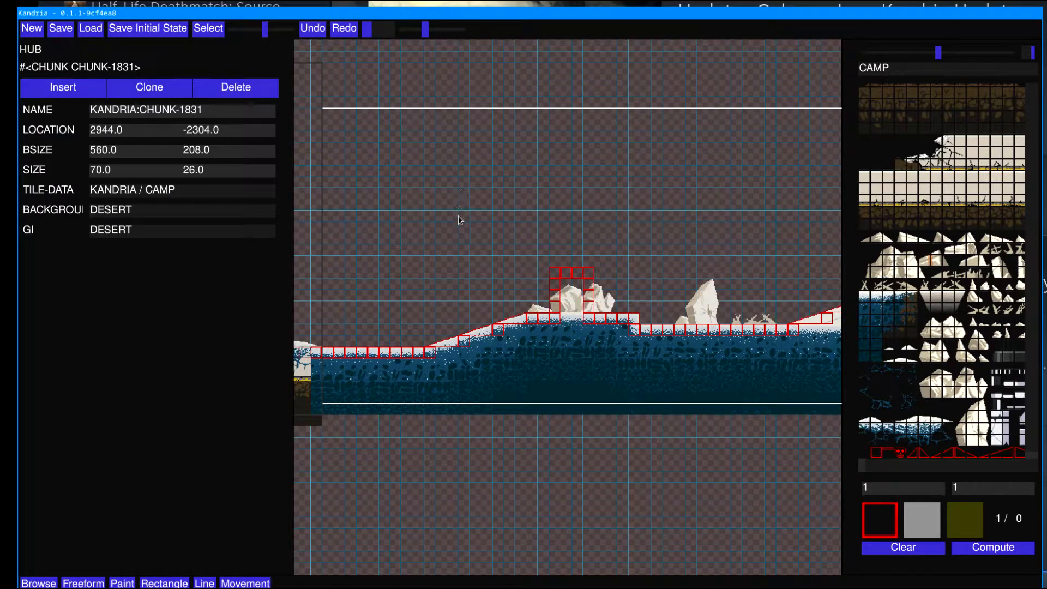
Step: Relocate the player to the slope just west of the arch and switch to play mode
middle_click_drag(458, 220, 489, 248)
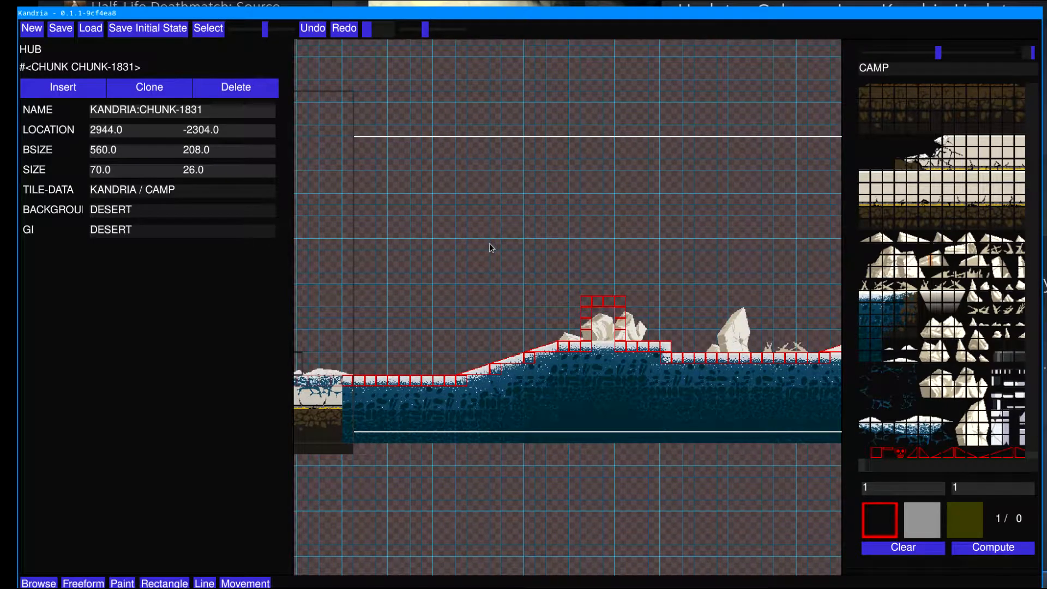
key("t")
key("F1")
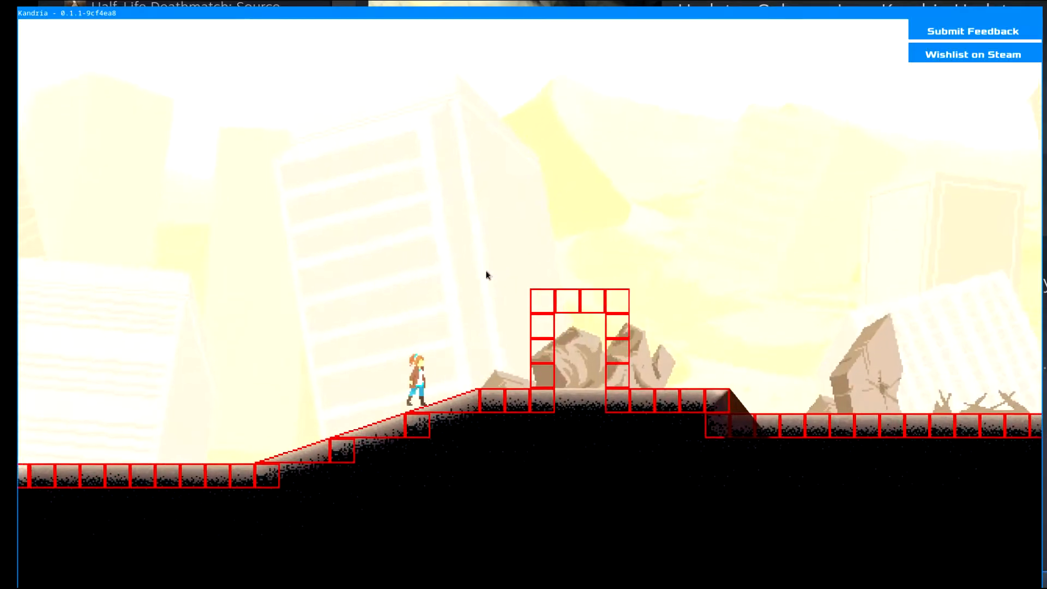
Step: Test the arch's collision by running and jumping over it, dropping off its east side and returning west
key("d")
key("space")
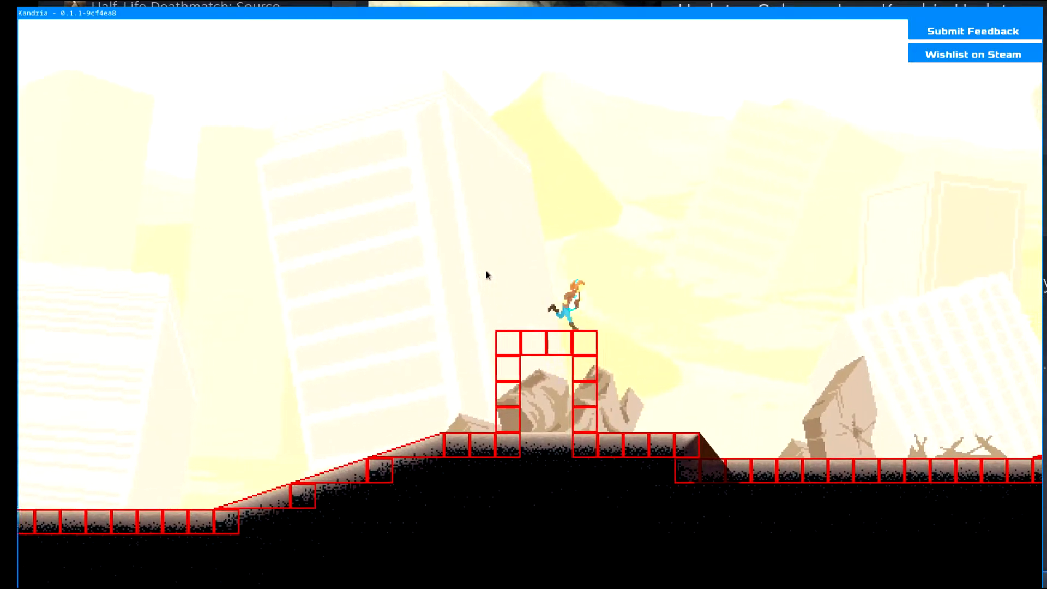
key("space")
key("a")
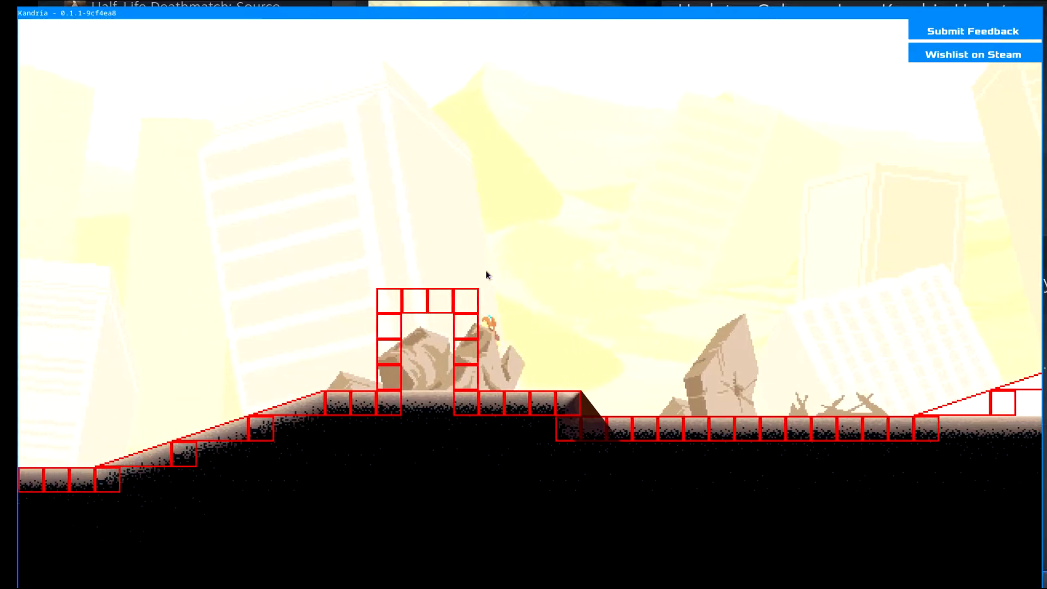
key("space")
key("space")
key("d")
Step: Reopen the level editor, reselect the desert chunk and bring up the collision tiles in its CAMP tile set
key("F1")
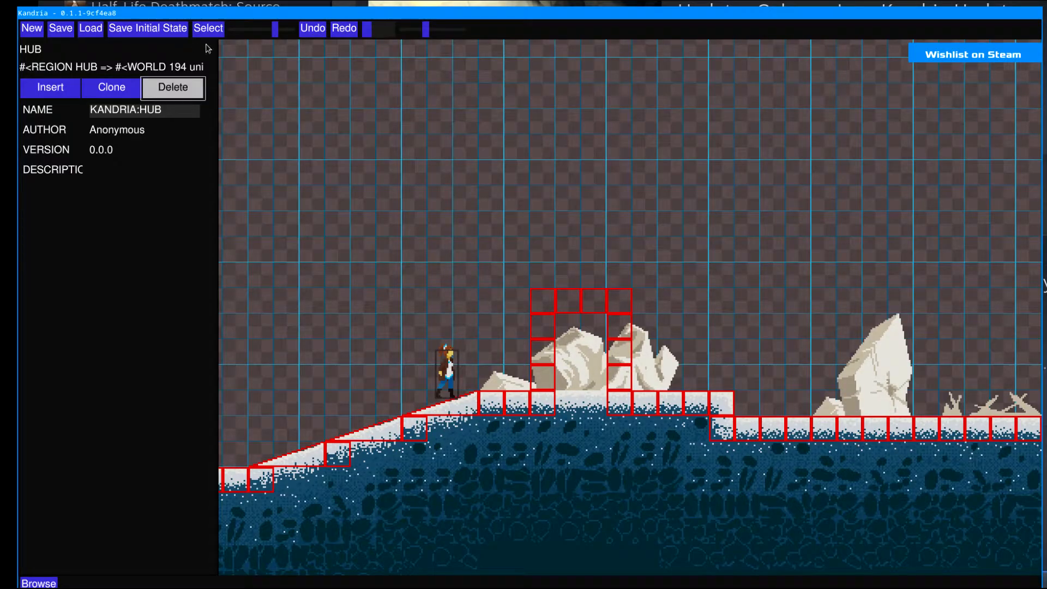
left_click_drag(275, 30, 268, 33)
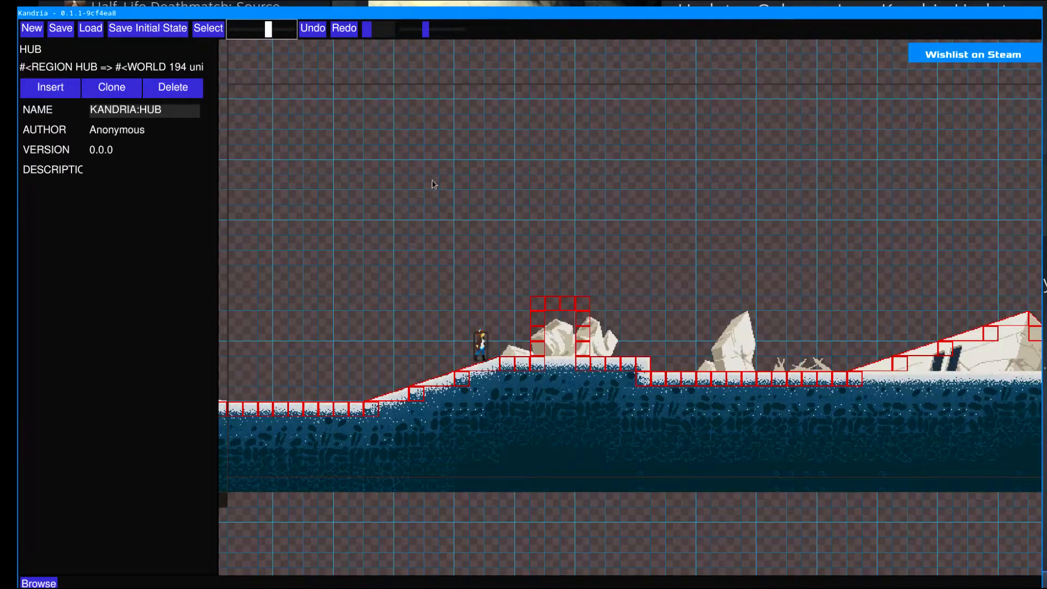
left_click(433, 184)
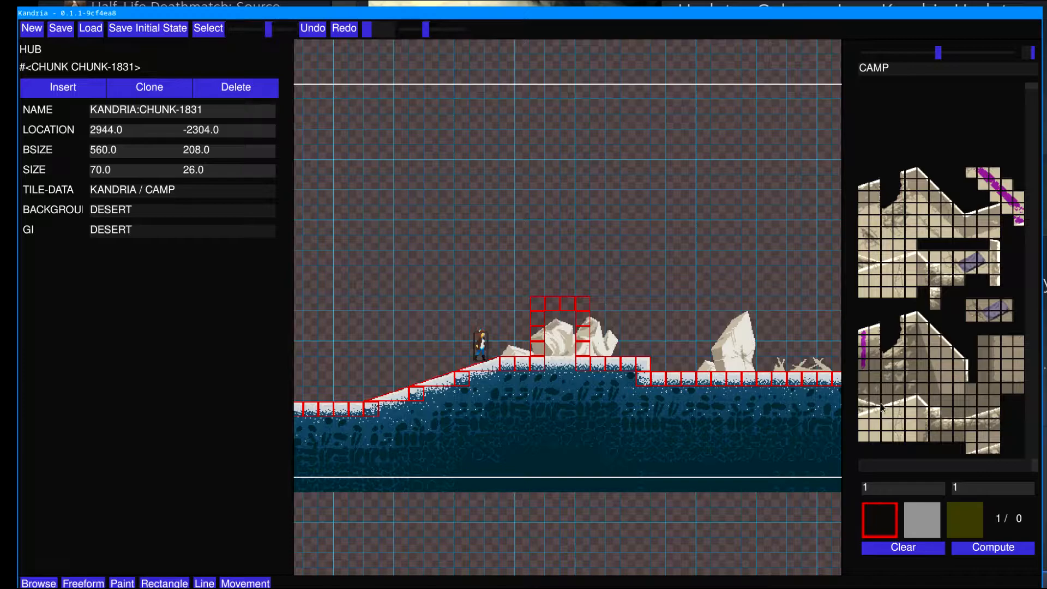
mouse_move(866, 467)
left_mouse_down()
mouse_move(881, 466)
mouse_move(858, 467)
left_mouse_up()
left_click_drag(1032, 408, 1035, 476)
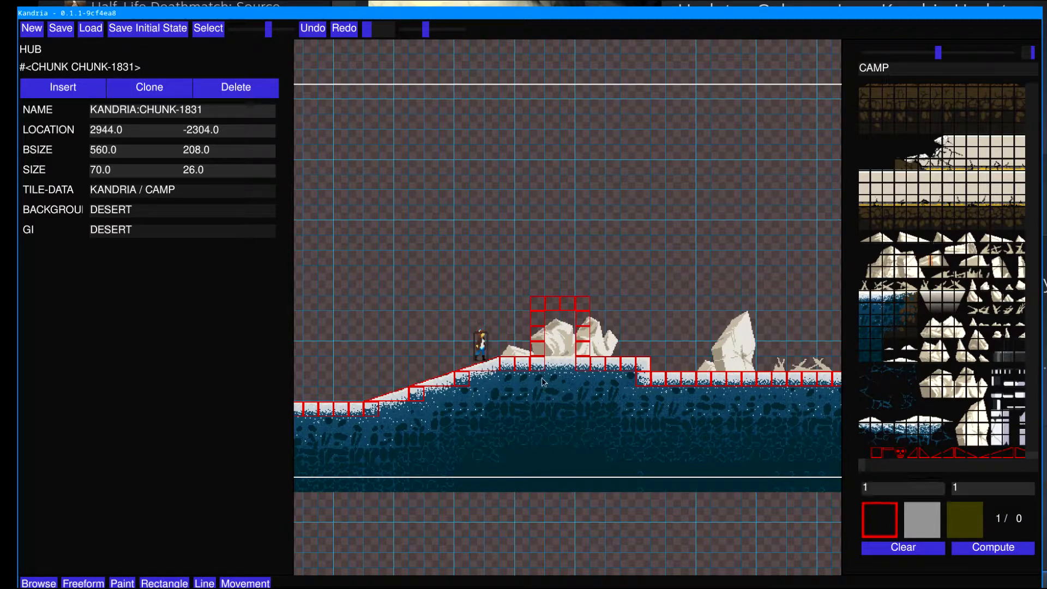
Step: Draw a hollow rectangle of solid collision blocks, about 12 tiles wide and 4 high, in the air west of the arch
middle_click_drag(436, 295, 461, 247)
middle_click_drag(656, 212, 481, 240)
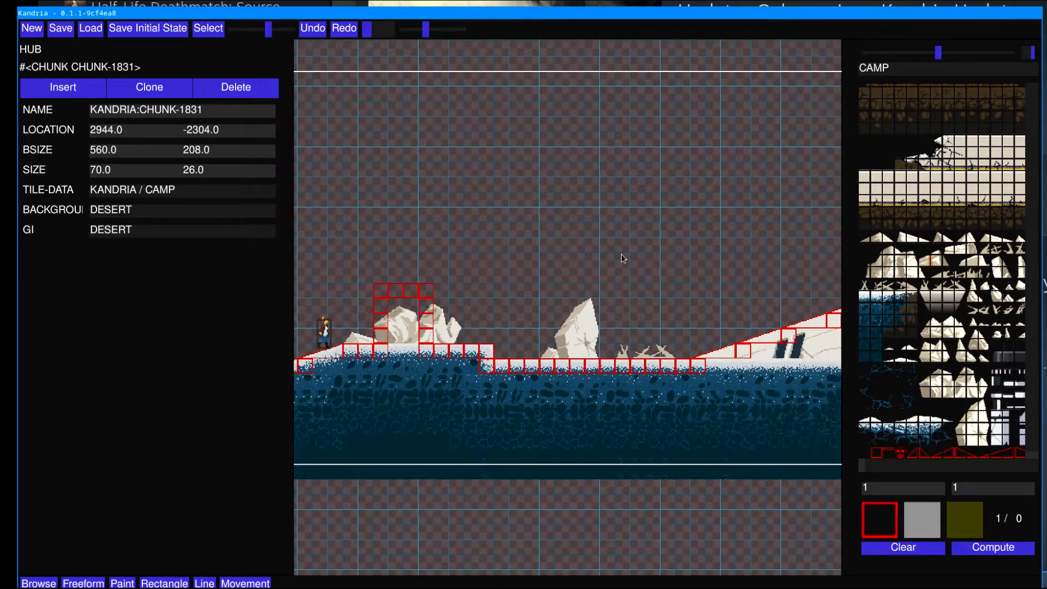
middle_click_drag(621, 254, 518, 270)
middle_click_drag(430, 270, 698, 269)
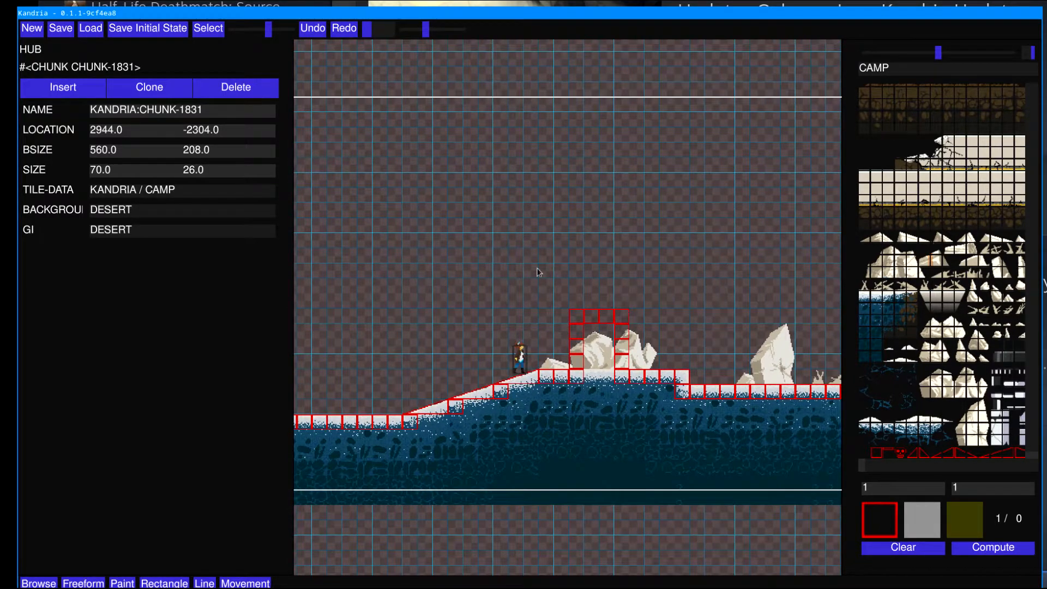
middle_click_drag(527, 273, 617, 280)
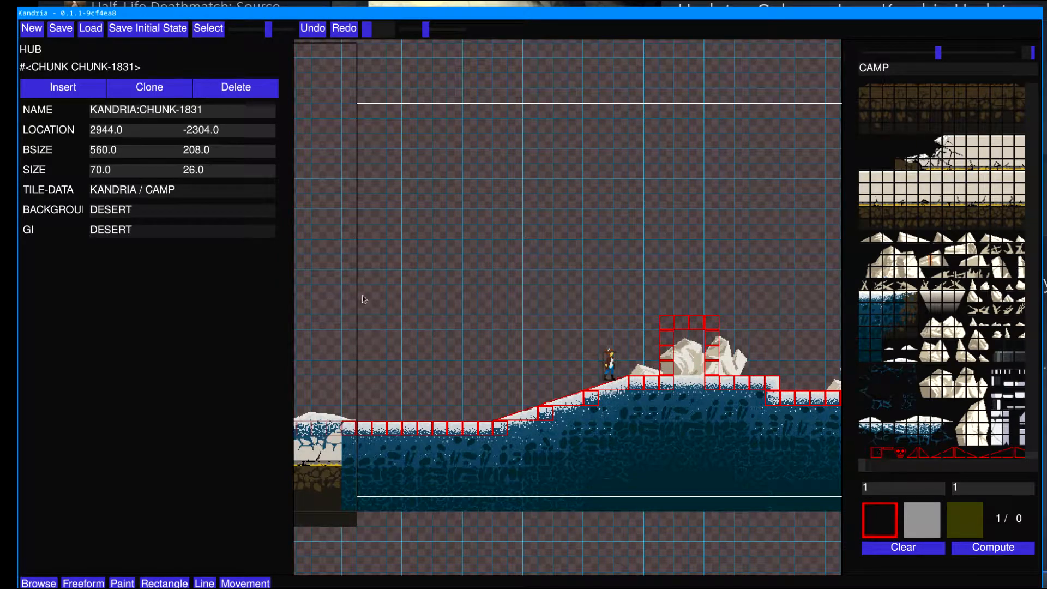
mouse_move(424, 313)
left_mouse_down()
mouse_move(561, 308)
mouse_move(559, 263)
mouse_move(393, 262)
mouse_move(395, 290)
mouse_move(417, 309)
left_mouse_up()
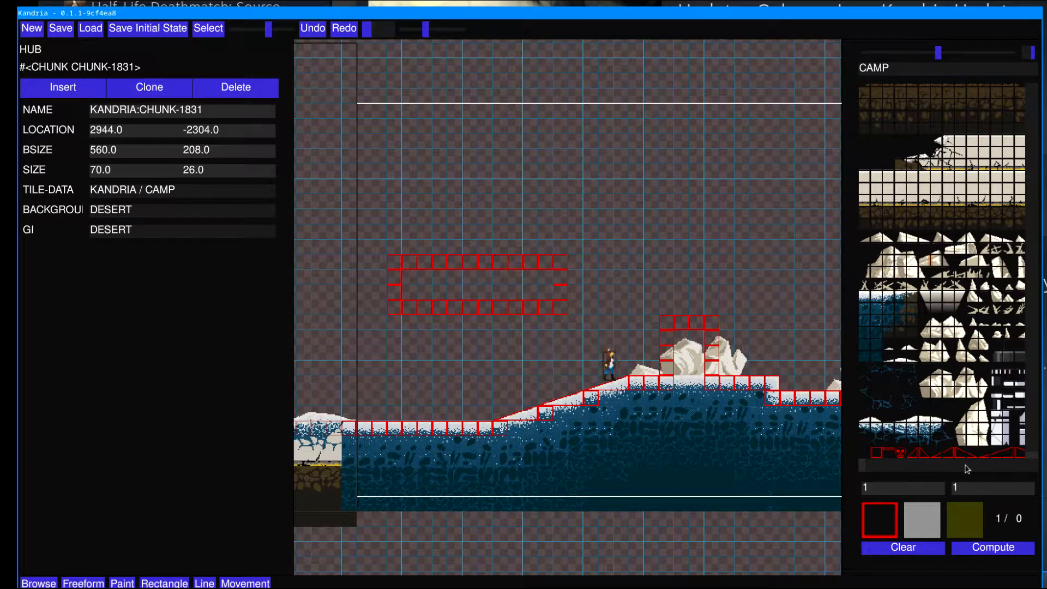
Step: Switch from the collision layer to the visual tiles and paint snow-topped edge tiles along the floating rectangle's upper row, between its corners
left_click(1031, 52)
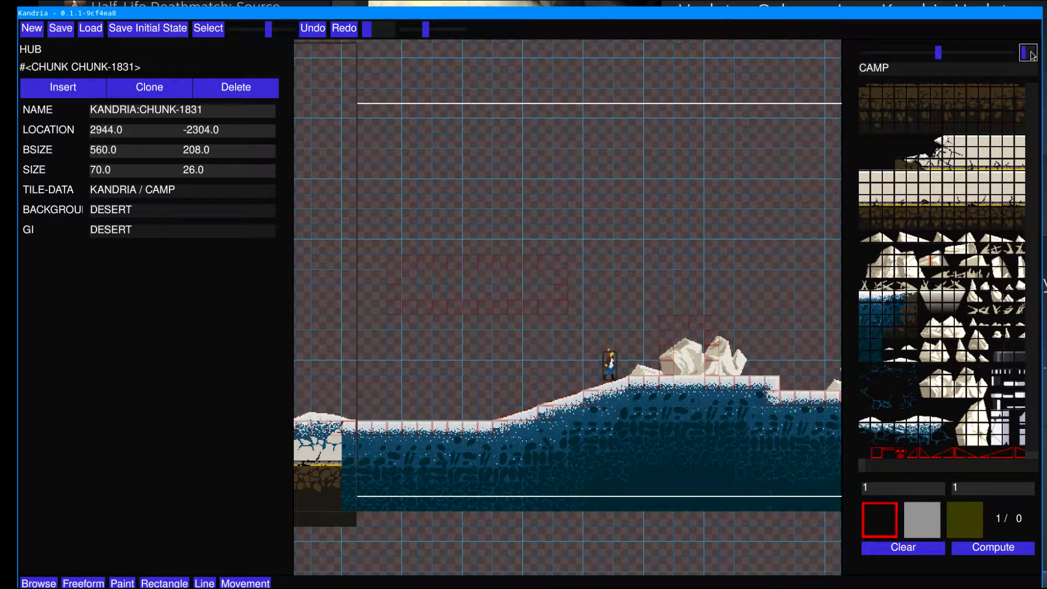
mouse_move(941, 57)
left_mouse_down()
mouse_move(975, 54)
mouse_move(929, 58)
left_mouse_up()
left_click_drag(872, 471, 972, 460)
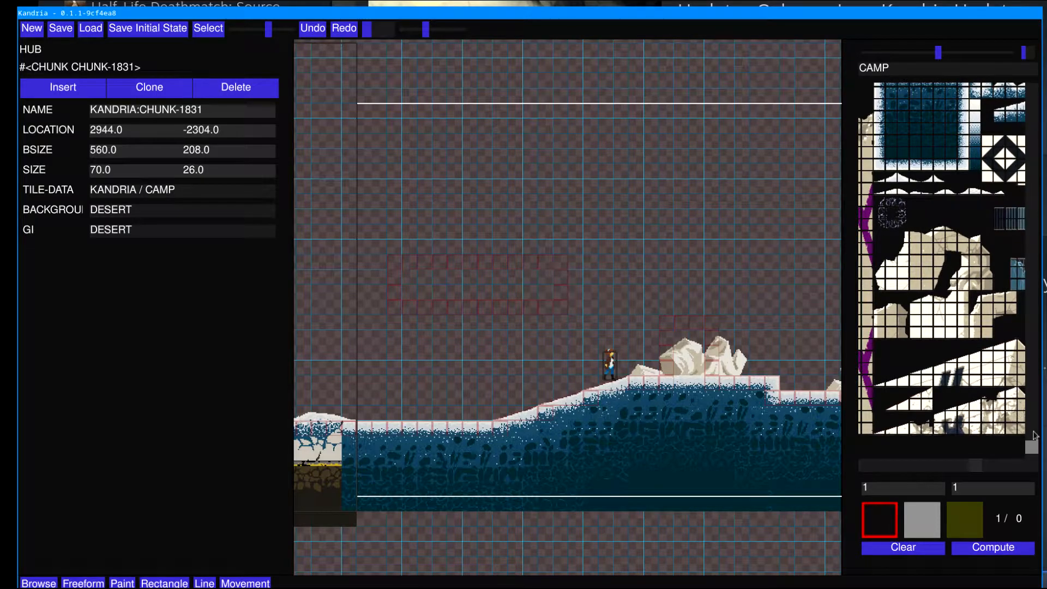
scroll(1027, 87, "up", 1)
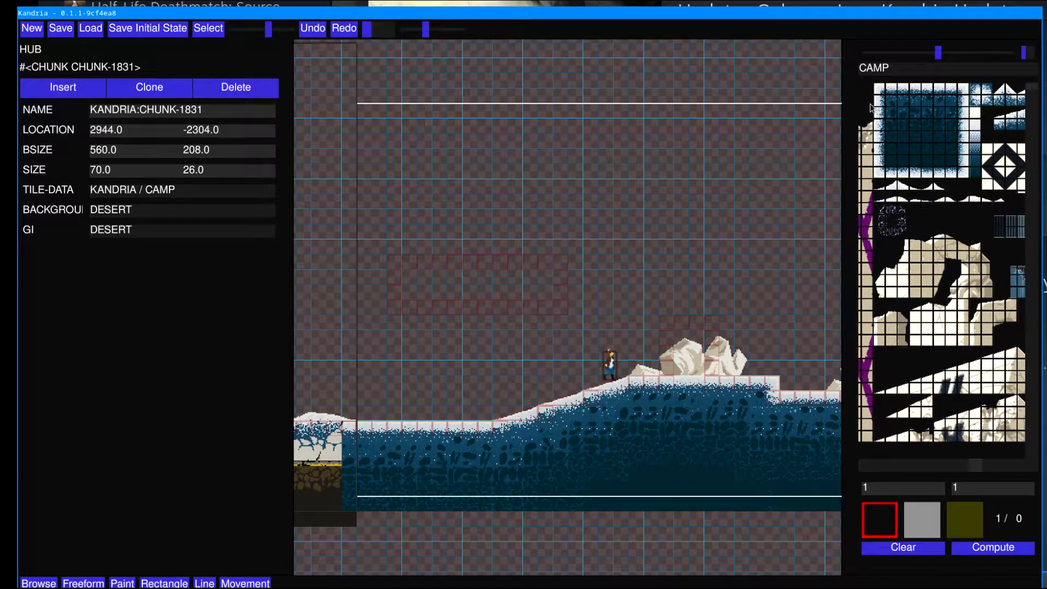
left_click(894, 93)
left_click_drag(416, 273, 553, 270)
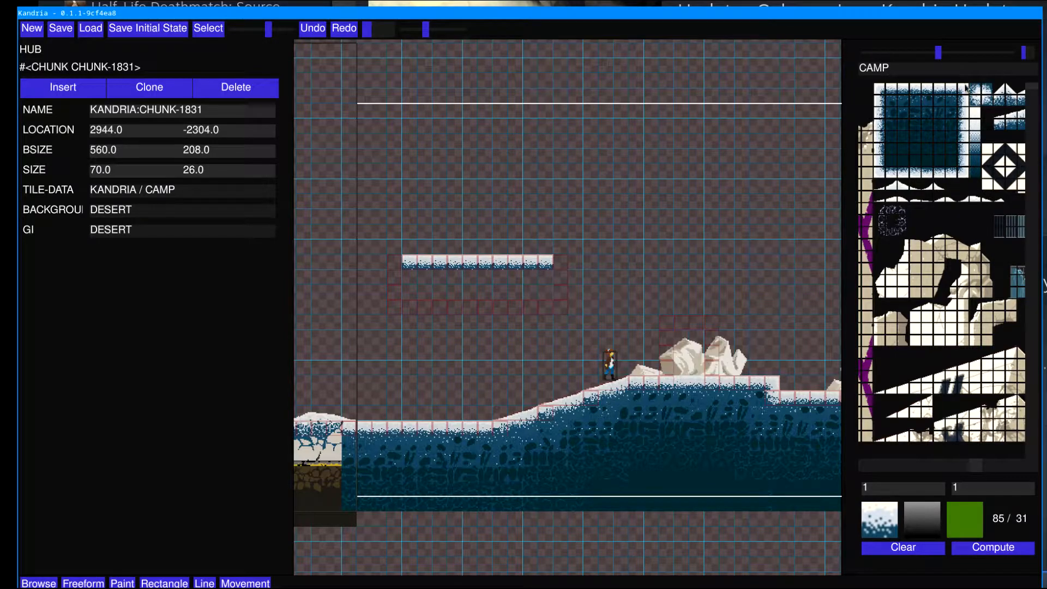
Step: Paint the floating rectangle's upper-right snow corner and the two edge tiles down its east side
left_click(966, 88)
left_click(561, 268)
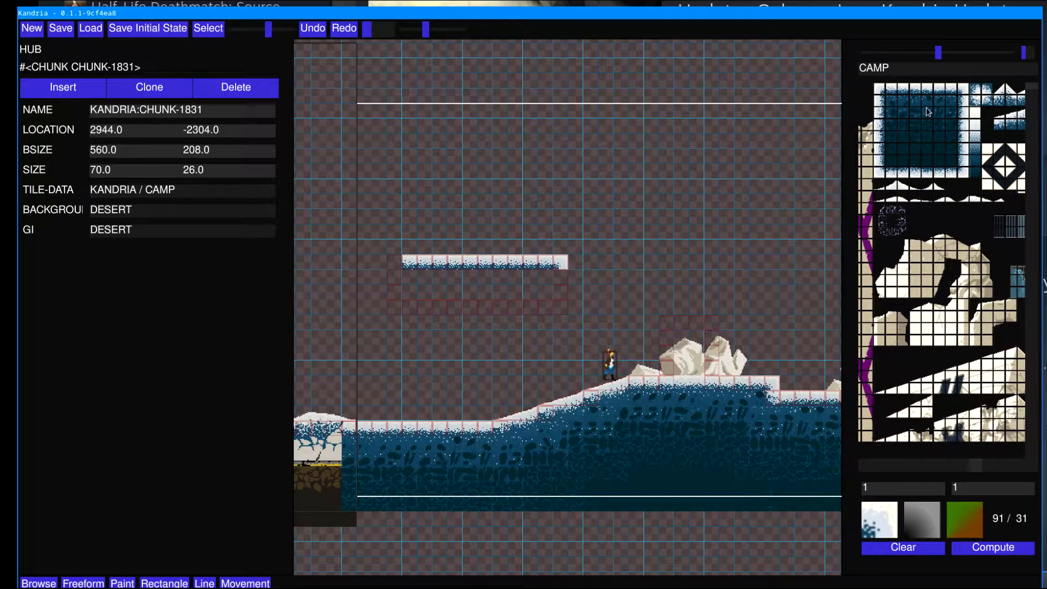
left_click(964, 111)
left_click_drag(562, 284, 562, 295)
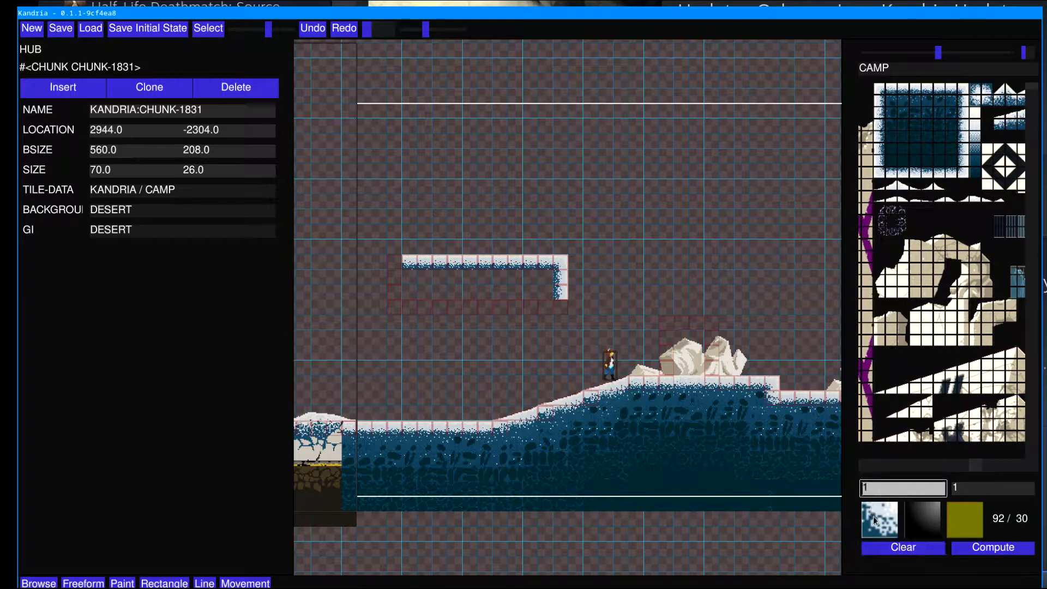
Step: Paint the floating rectangle's lower-right snow corner and the row of underside edge tiles running west from it
left_click(967, 180)
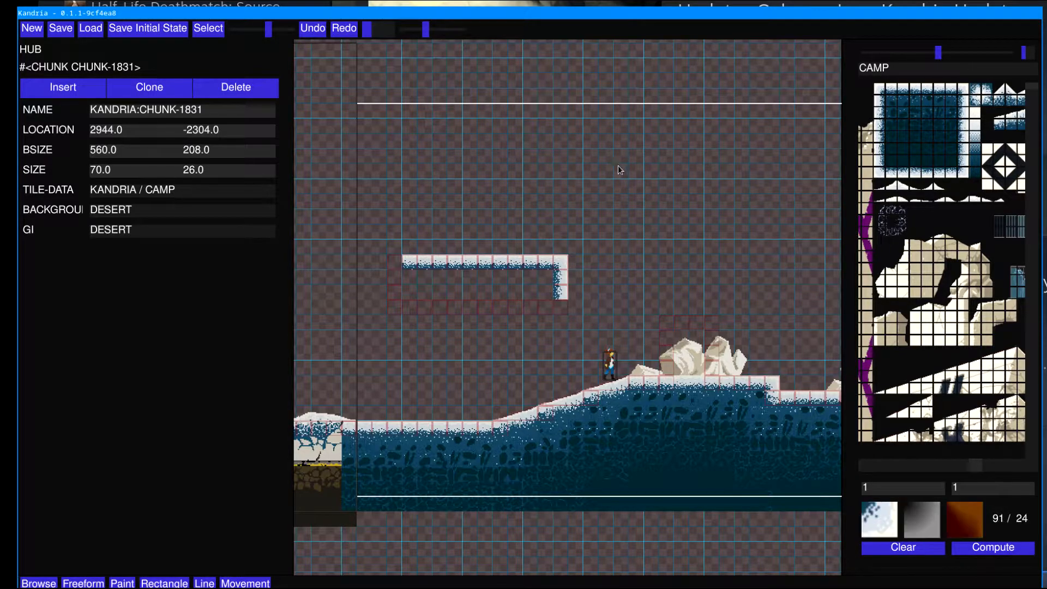
scroll(615, 171, "down", 4)
scroll(614, 171, "up", 4)
scroll(615, 171, "down", 4)
scroll(615, 170, "up", 4)
scroll(614, 170, "down", 5)
scroll(615, 171, "up", 1)
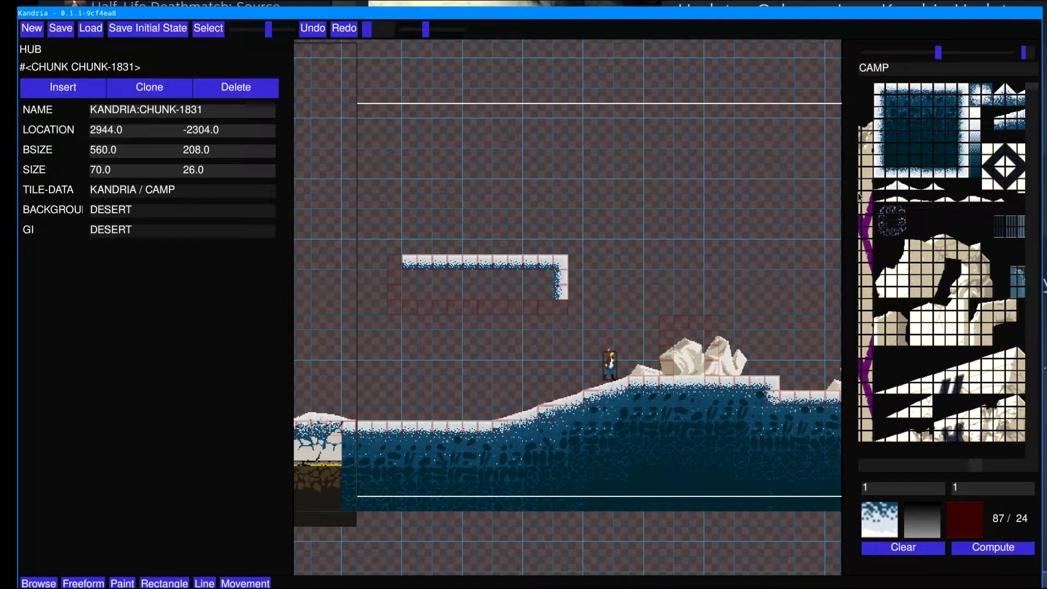
scroll(572, 322, "up", 4)
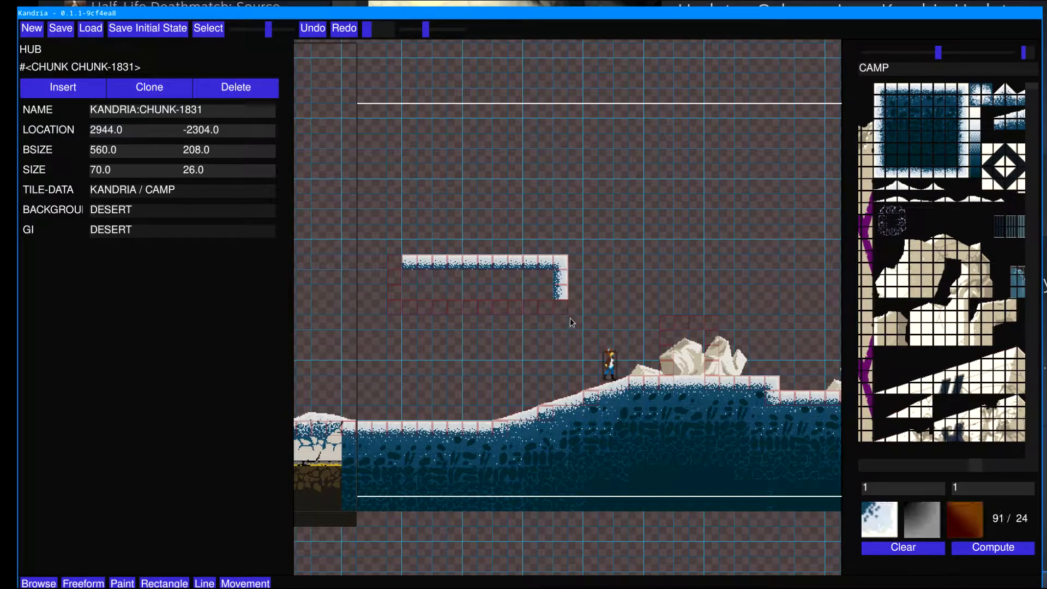
left_click(562, 309)
scroll(549, 309, "down", 1)
left_click_drag(548, 310, 406, 310)
Step: Complete the floating rectangle's snow border with the lower-left corner, the west side and the upper-left corner tiles
scroll(404, 310, "up", 1)
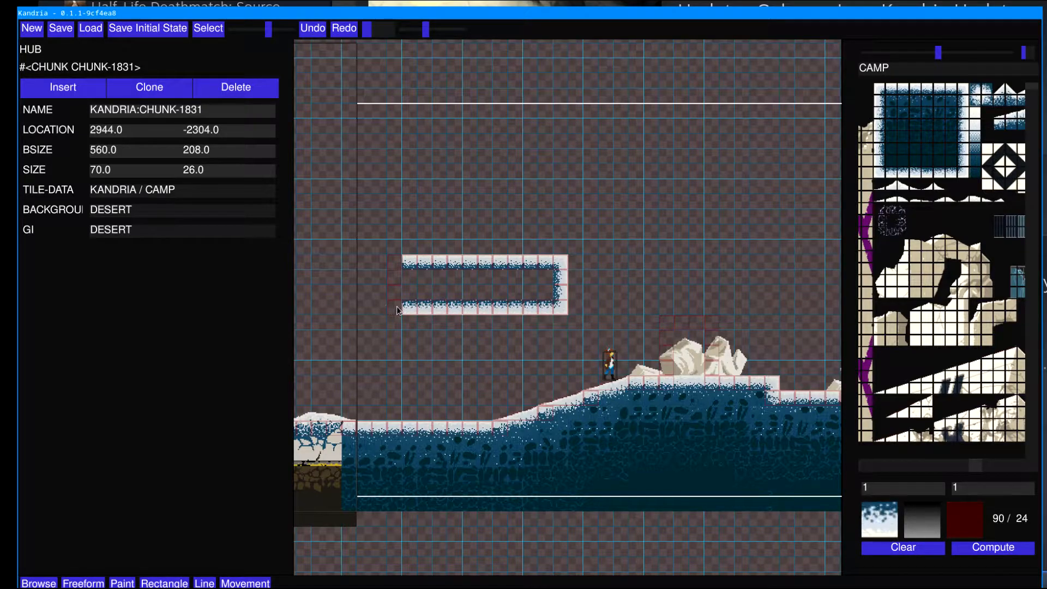
scroll(397, 311, "down", 8)
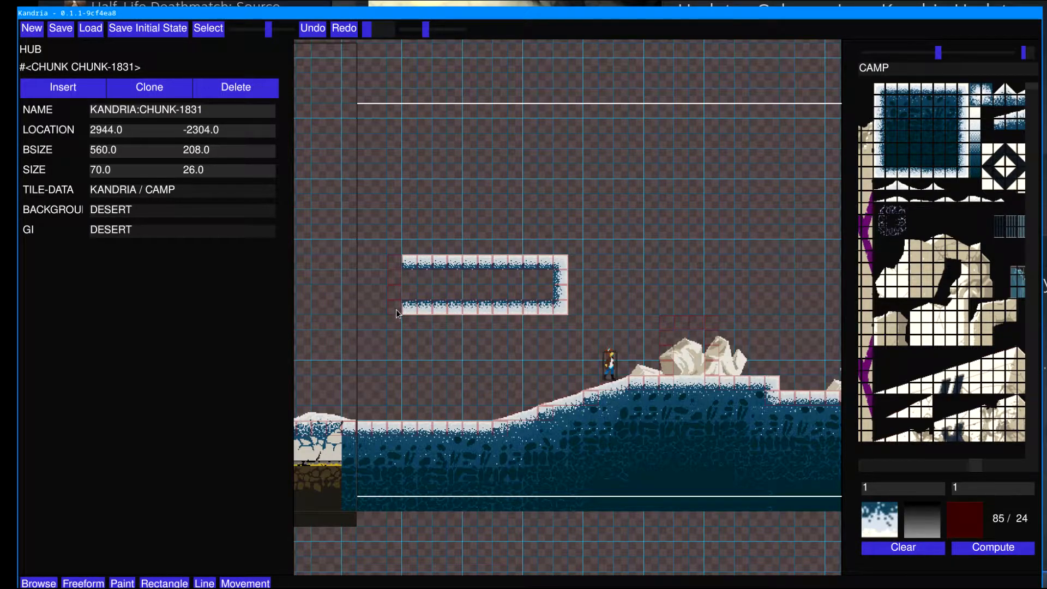
scroll(397, 313, "up", 1)
left_click(396, 310)
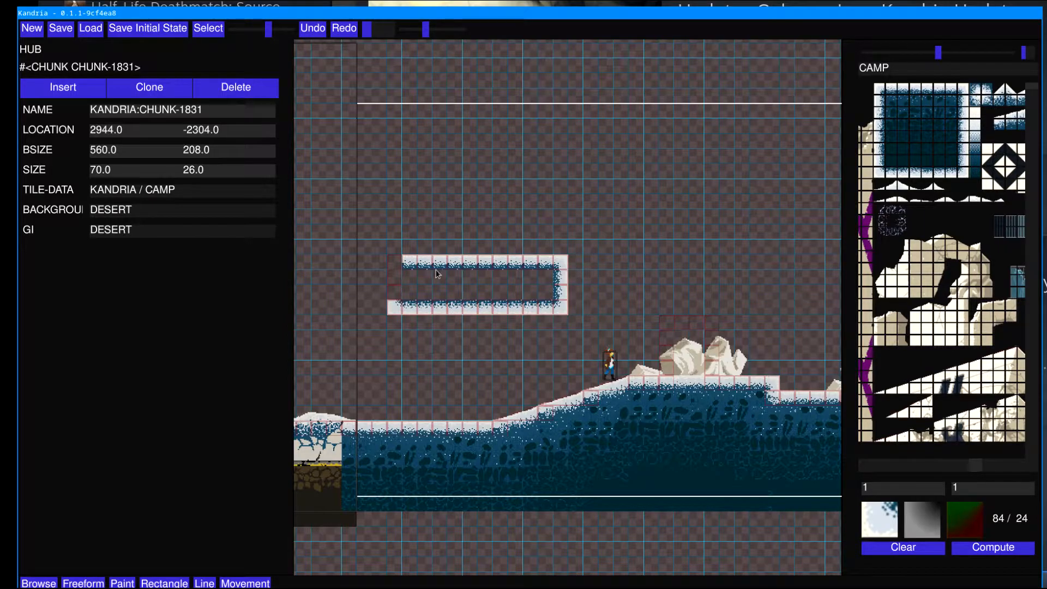
scroll(438, 274, "up", 1, "shift")
left_click_drag(395, 294, 397, 276)
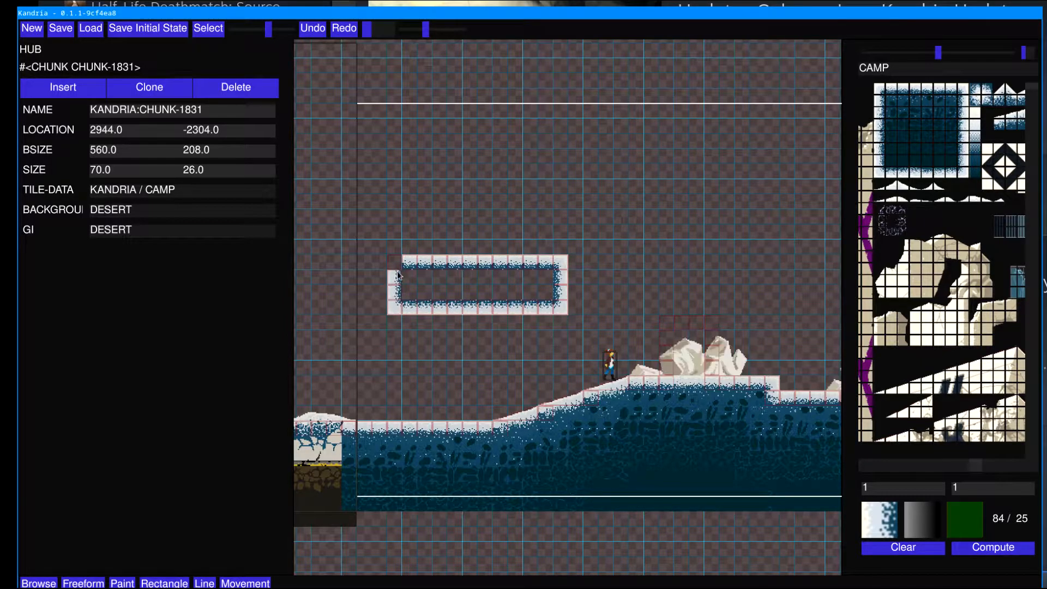
scroll(400, 270, "up", 6, "shift")
left_click(396, 265)
Step: Fill the floating rectangle's interior with the dark blue ground tile, undoing the stroke that strays over its upper edge
left_click(892, 107)
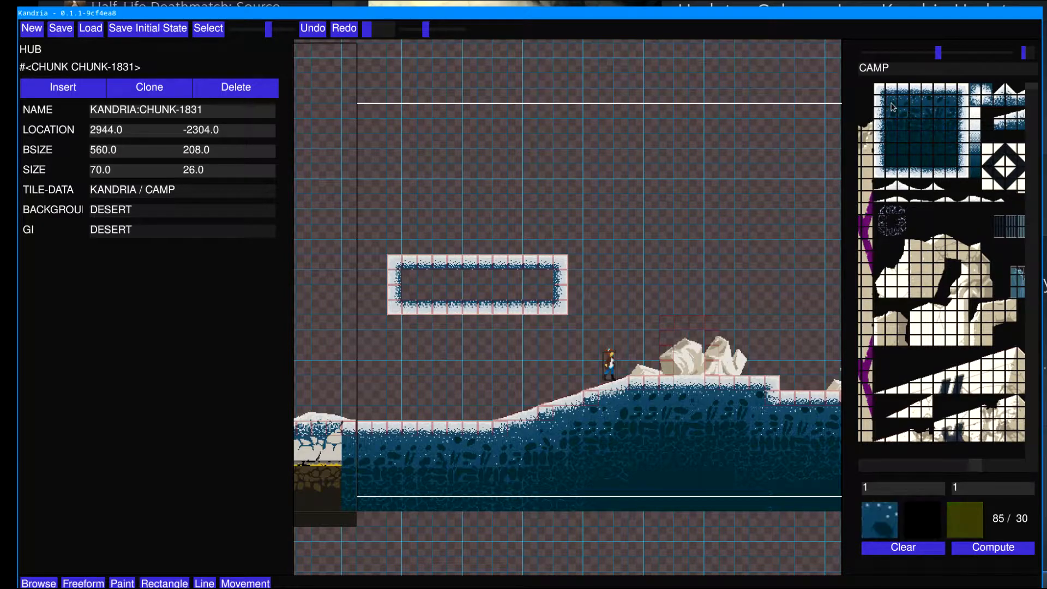
mouse_move(407, 279)
left_mouse_down()
mouse_move(493, 262)
mouse_move(512, 278)
left_mouse_up()
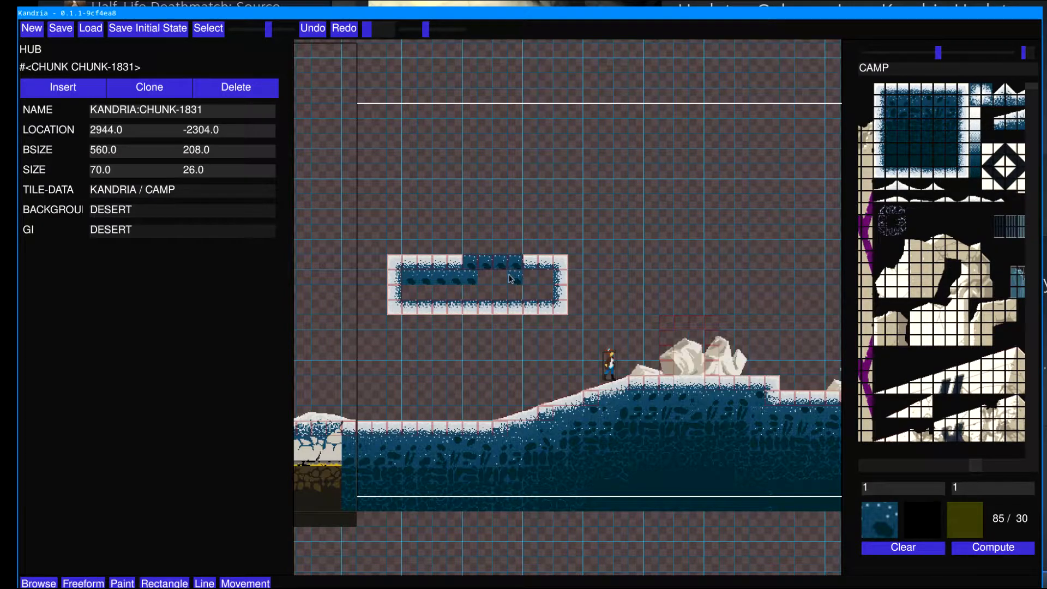
left_click(310, 30)
mouse_move(405, 277)
left_mouse_down()
mouse_move(419, 292)
mouse_move(505, 279)
mouse_move(551, 295)
mouse_move(484, 297)
mouse_move(426, 278)
left_mouse_up()
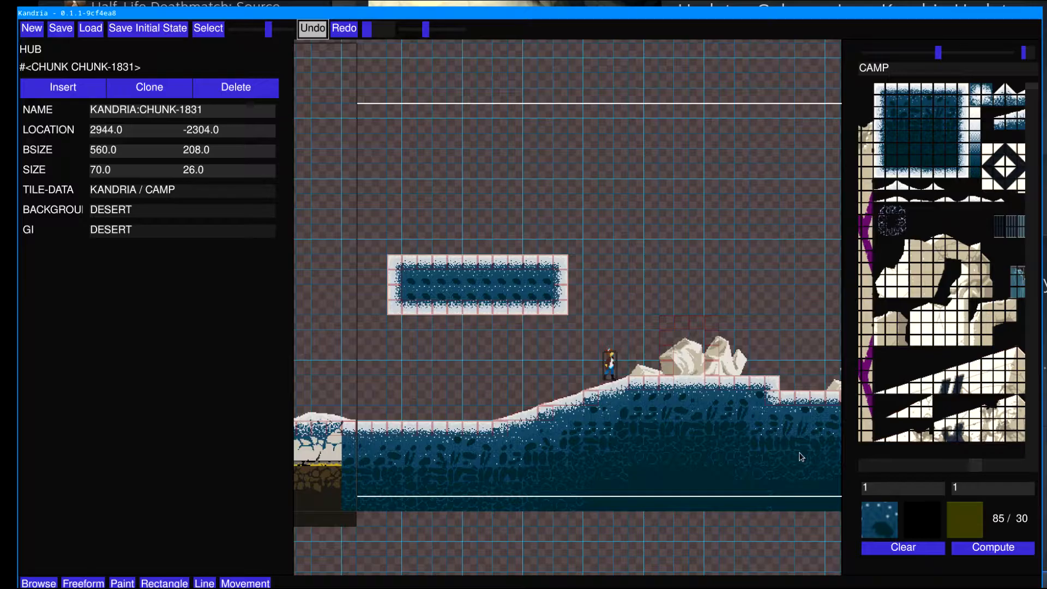
Step: Try the level briefly in play mode, moving the player both ways, and return to the editor with the desert chunk selected
key("grave")
key("a")
key("d")
key("grave")
left_click_drag(276, 29, 269, 32)
left_click(507, 188)
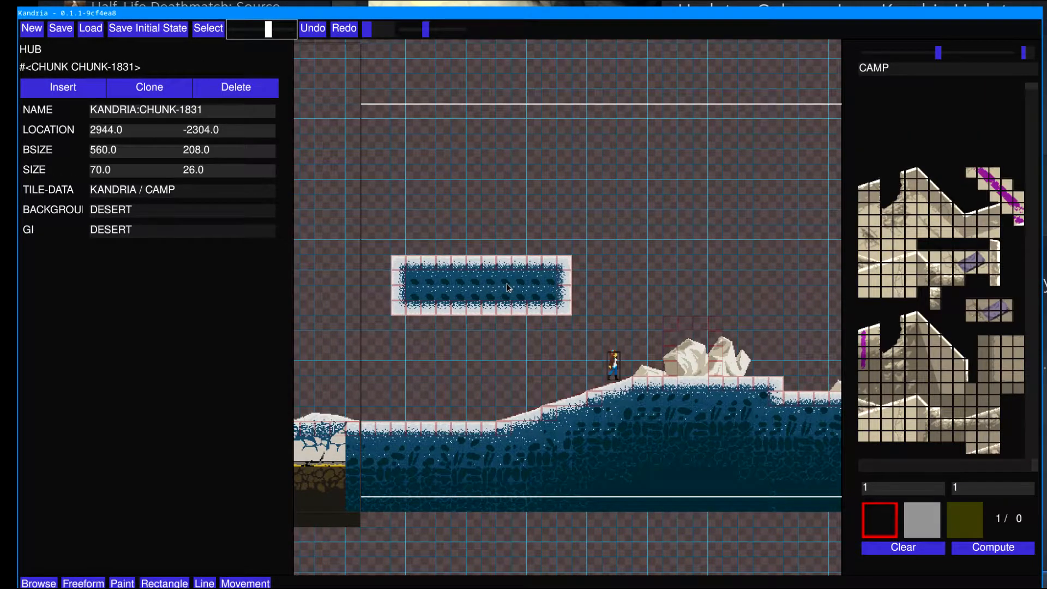
Step: Try to auto-tile the floating block using the CAMP tile set
left_click_drag(919, 464, 854, 468)
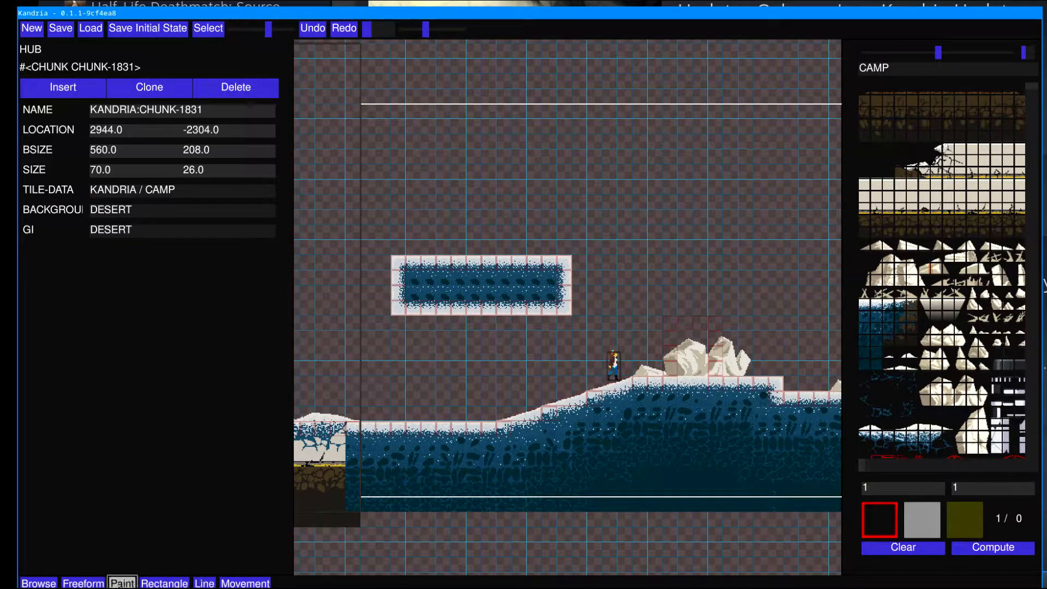
left_click(480, 287)
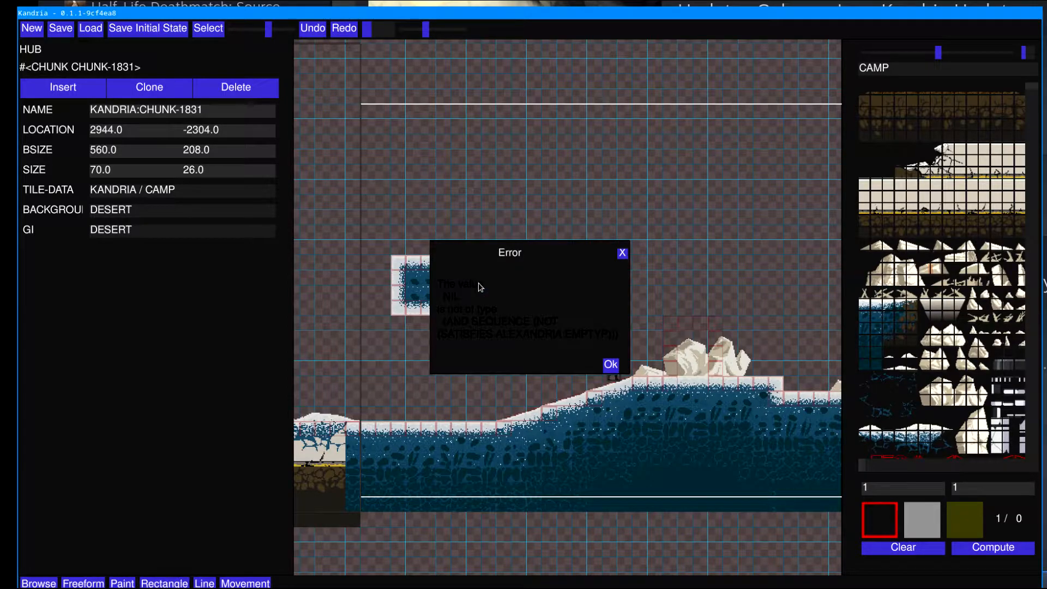
left_click(612, 365)
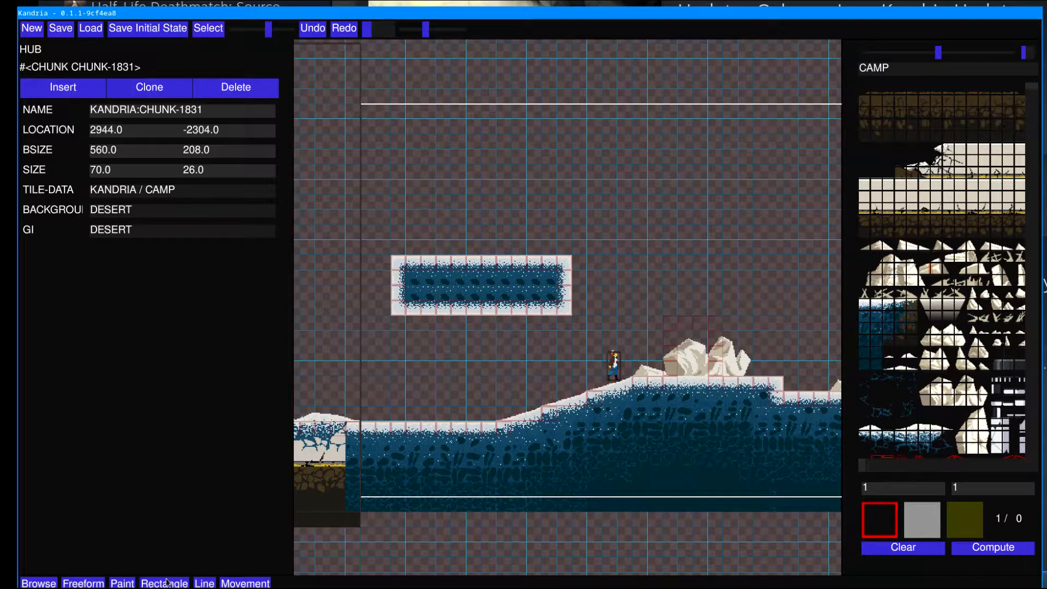
left_click(123, 584)
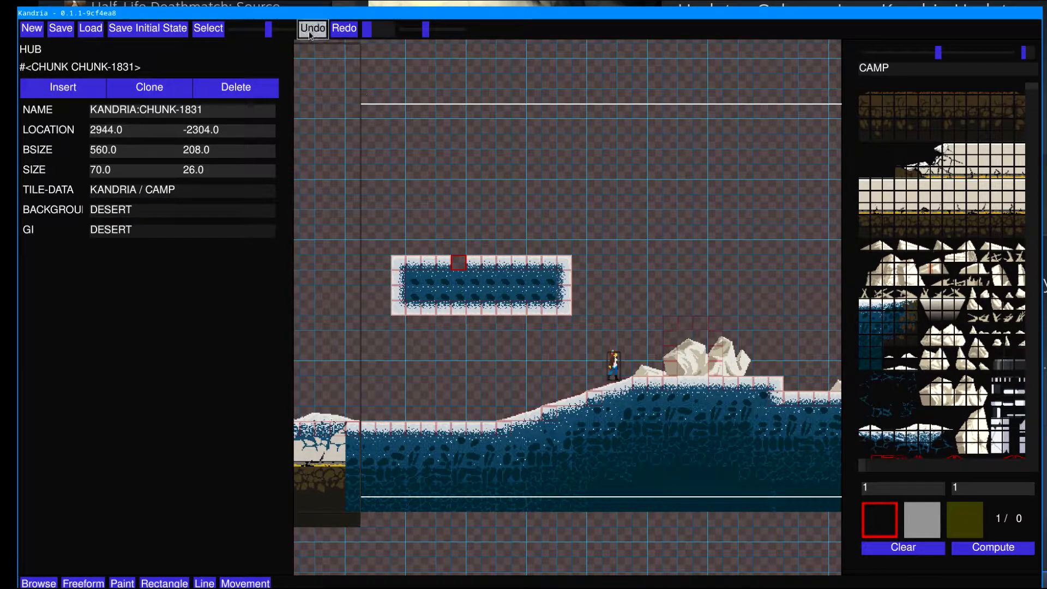
Step: Switch to the collision layer, change the tile set to DESERT and auto-tile the floating block
left_click(1027, 56)
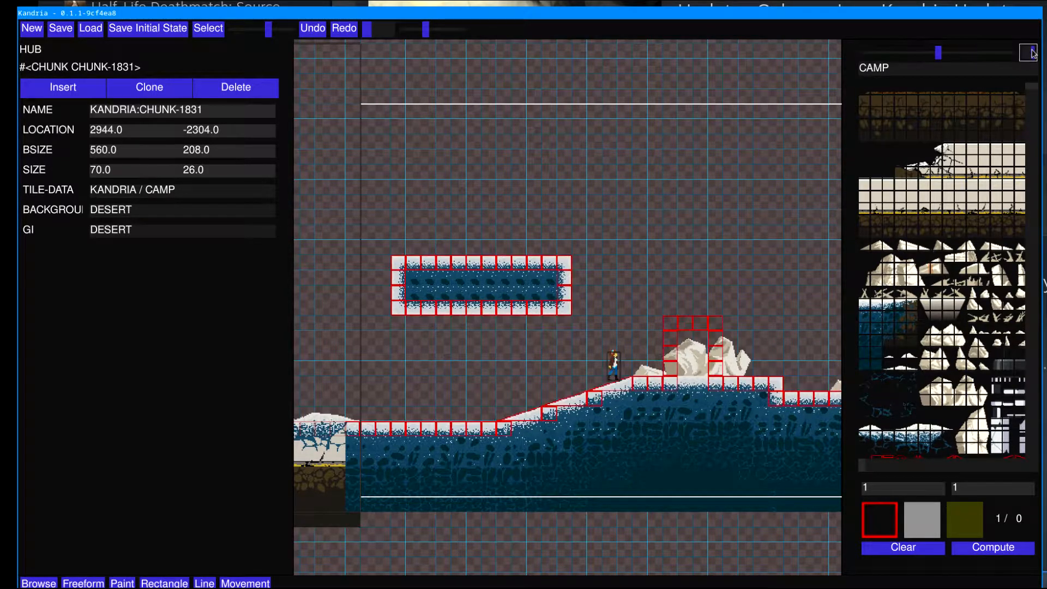
left_click(477, 294)
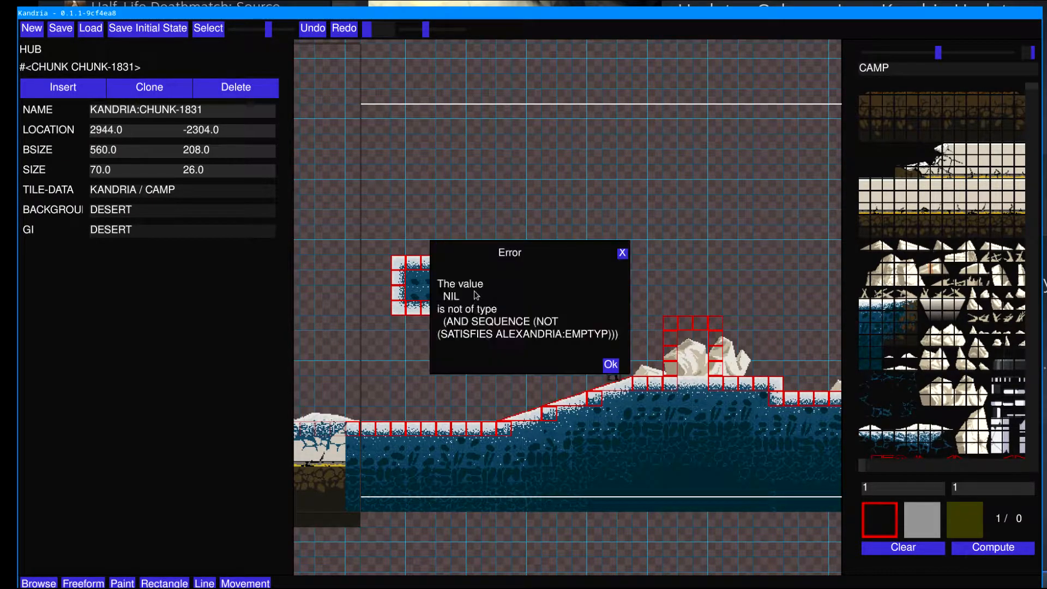
left_click(611, 366)
left_click(890, 68)
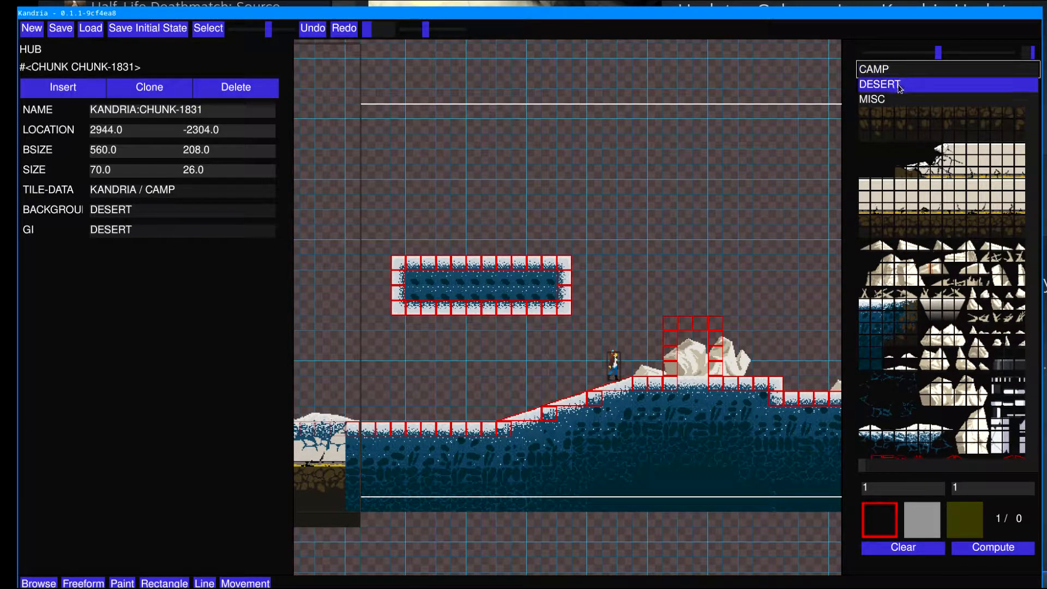
left_click(898, 85)
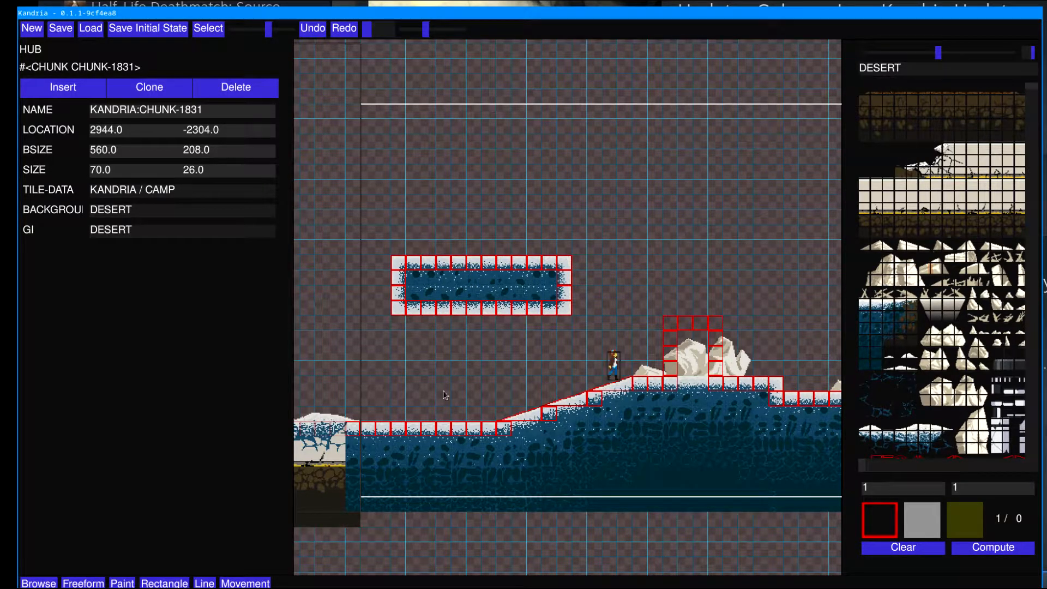
Step: Review the available tile set choices and browse the tiles with CAMP chosen
left_click(923, 69)
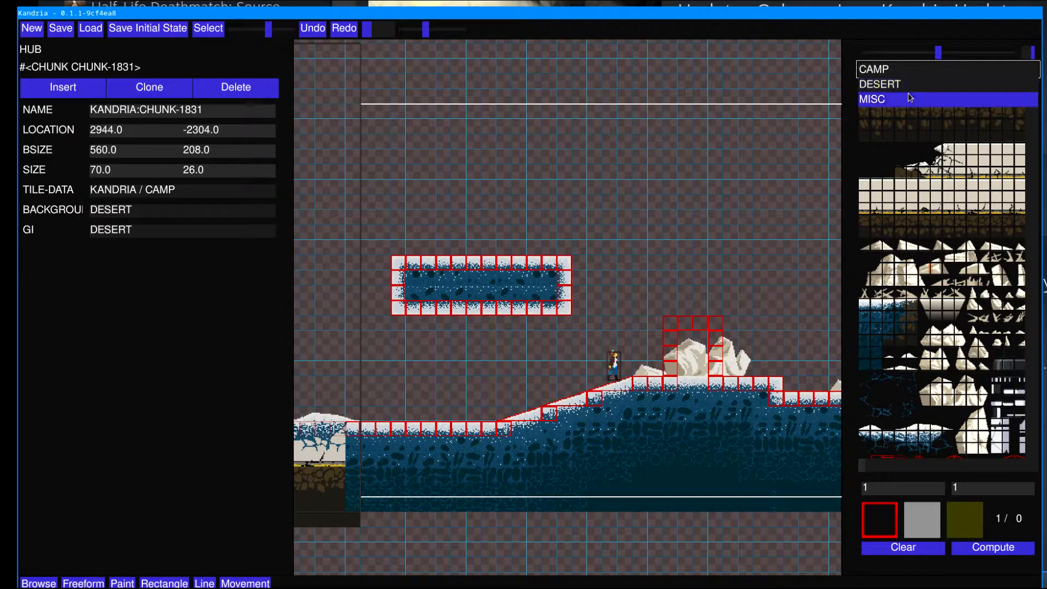
left_click(897, 76)
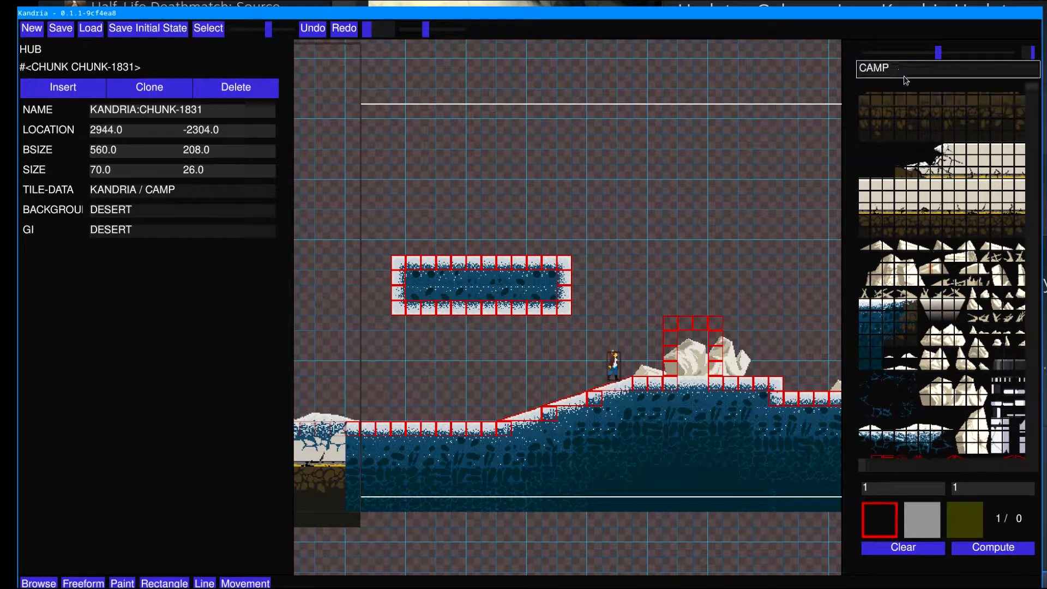
left_click(907, 71)
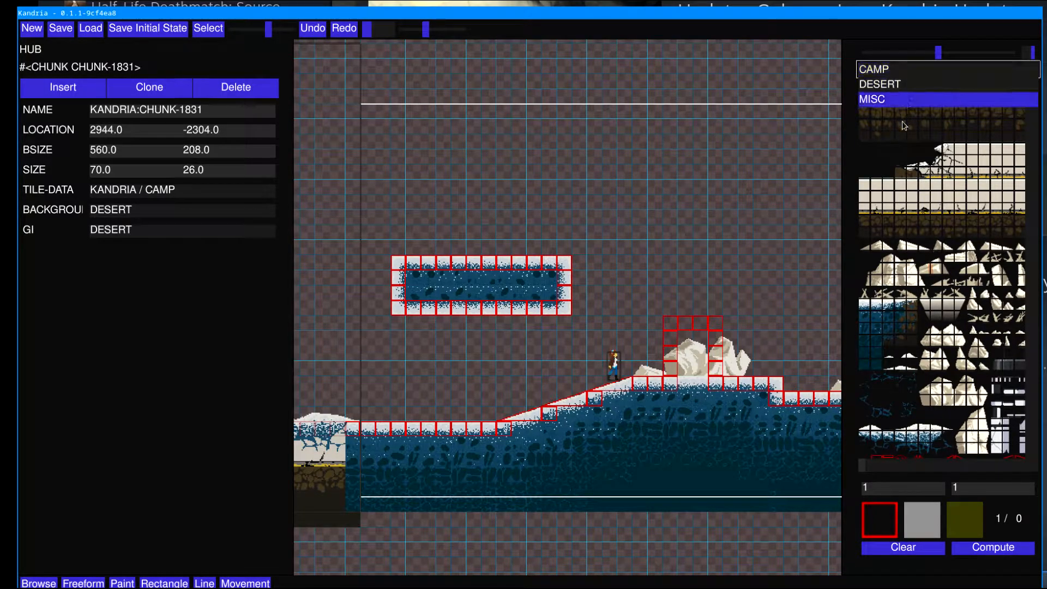
left_click(897, 75)
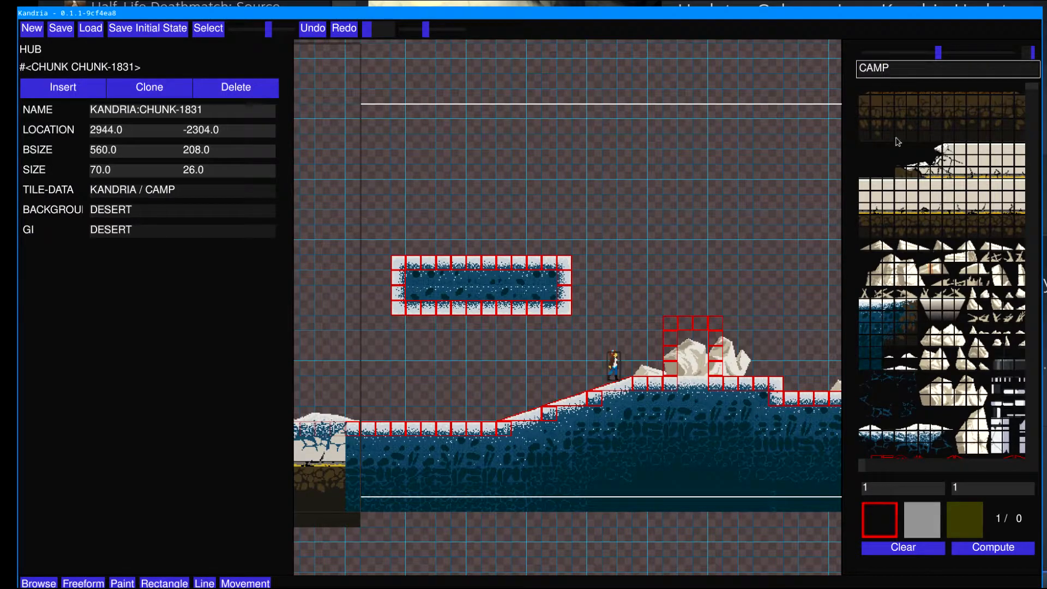
left_click_drag(885, 468, 970, 454)
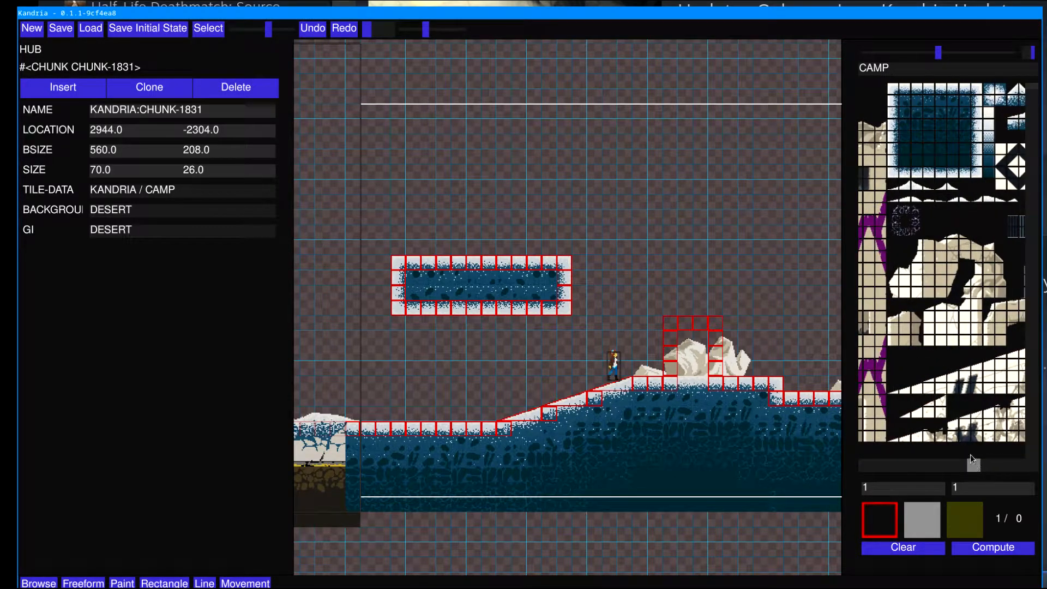
Step: Set the tile set to DESERT, auto-tile the floating block again and switch back from the collision layer to the visual tiles
left_click(905, 73)
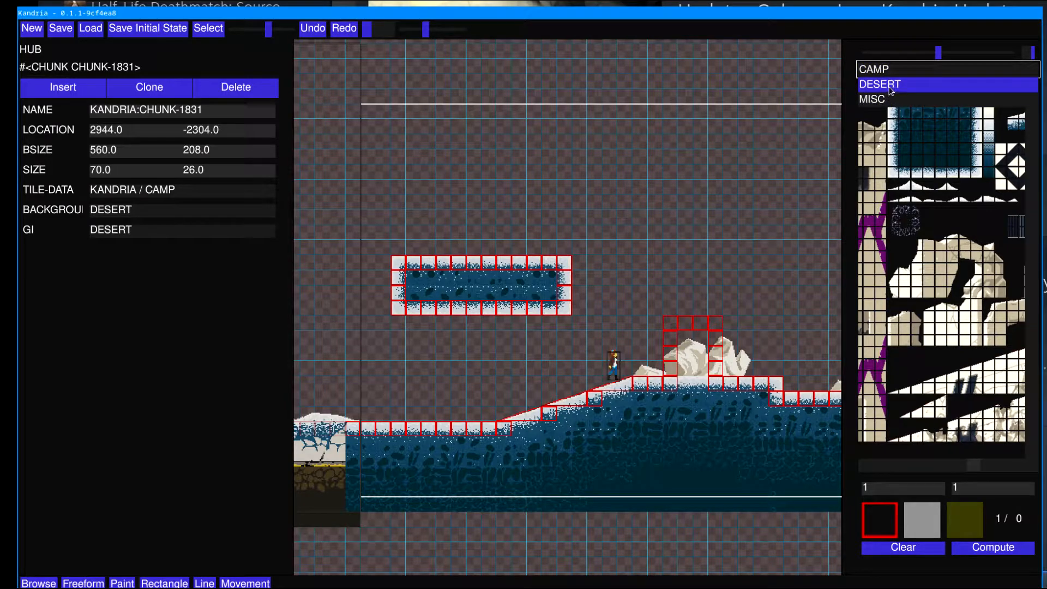
left_click(891, 87)
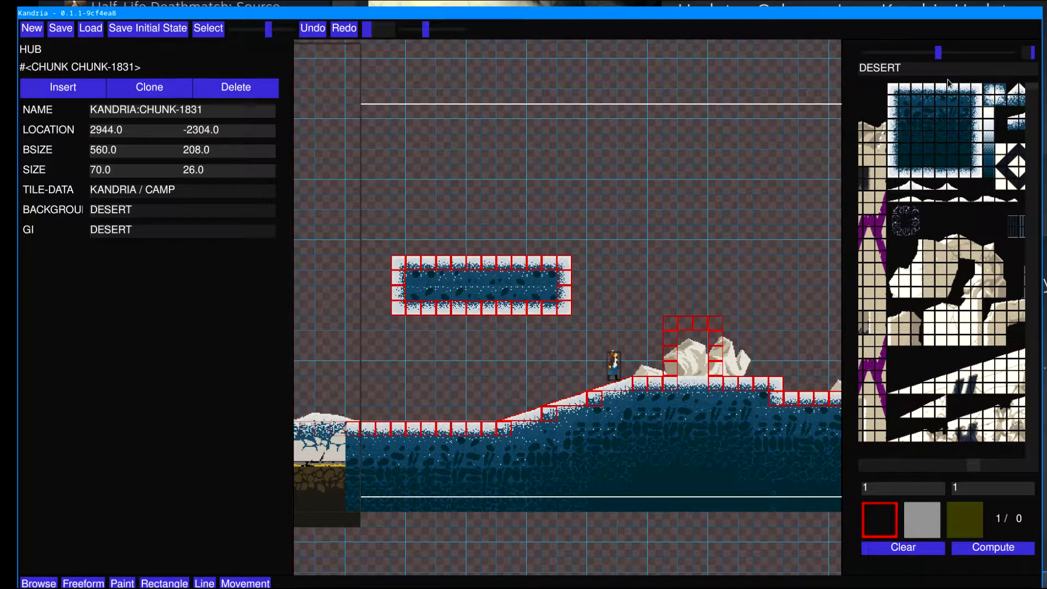
left_click(912, 71)
left_click(894, 85)
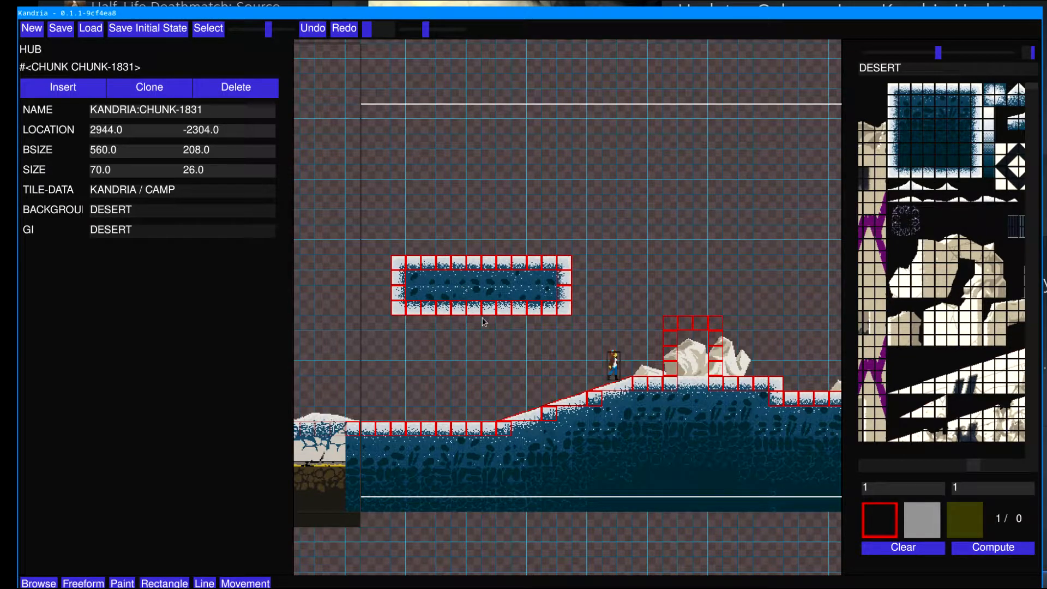
left_click(1030, 51)
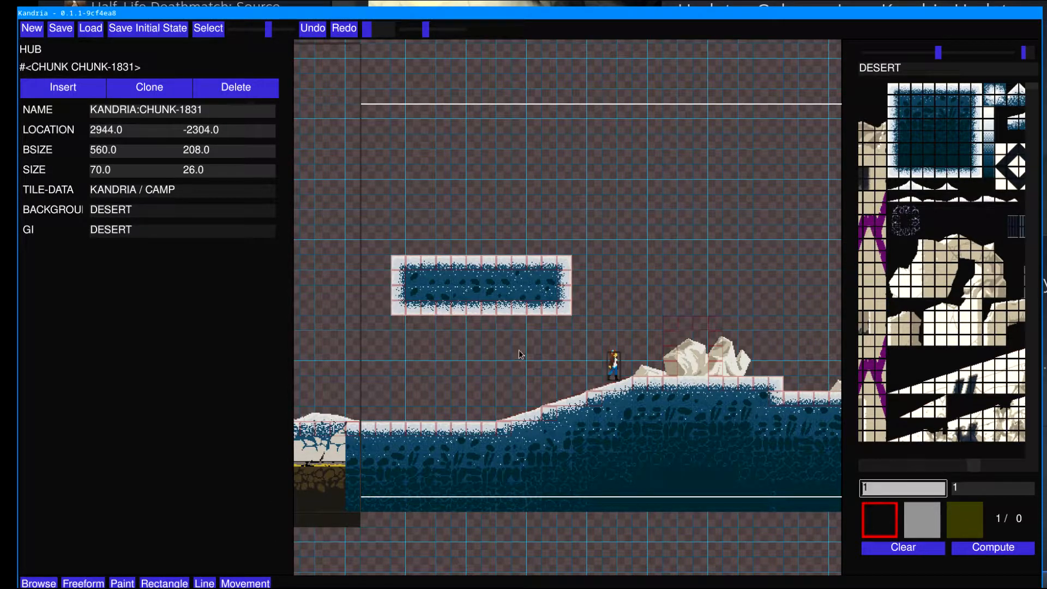
middle_click_drag(698, 324, 578, 334)
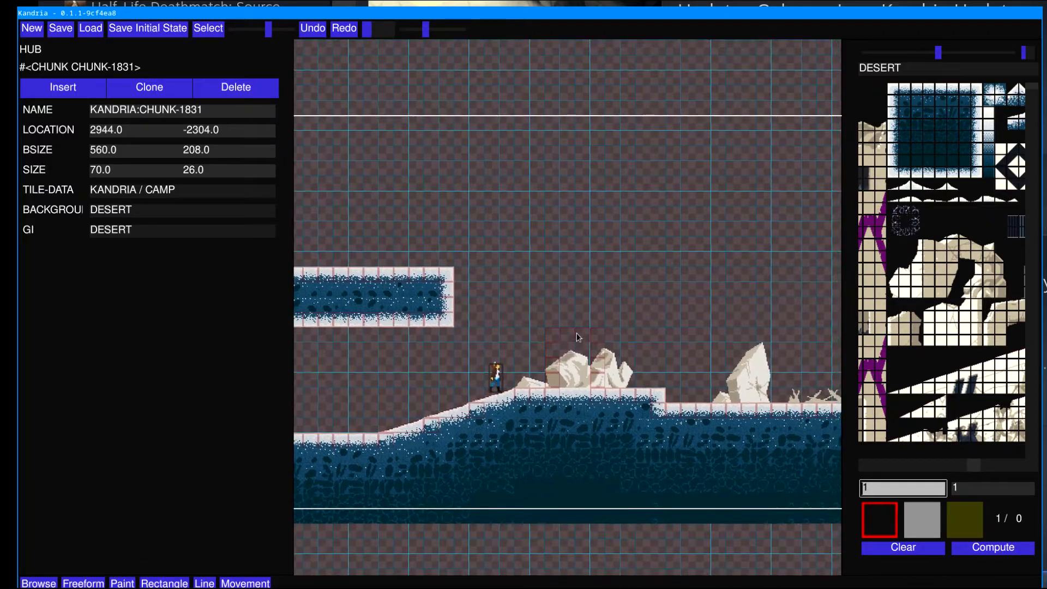
Step: Draw a rising line of collision tiles above the floating block with the Line tool and emphasise the collision layer
left_click(205, 582)
middle_click_drag(462, 339, 498, 330)
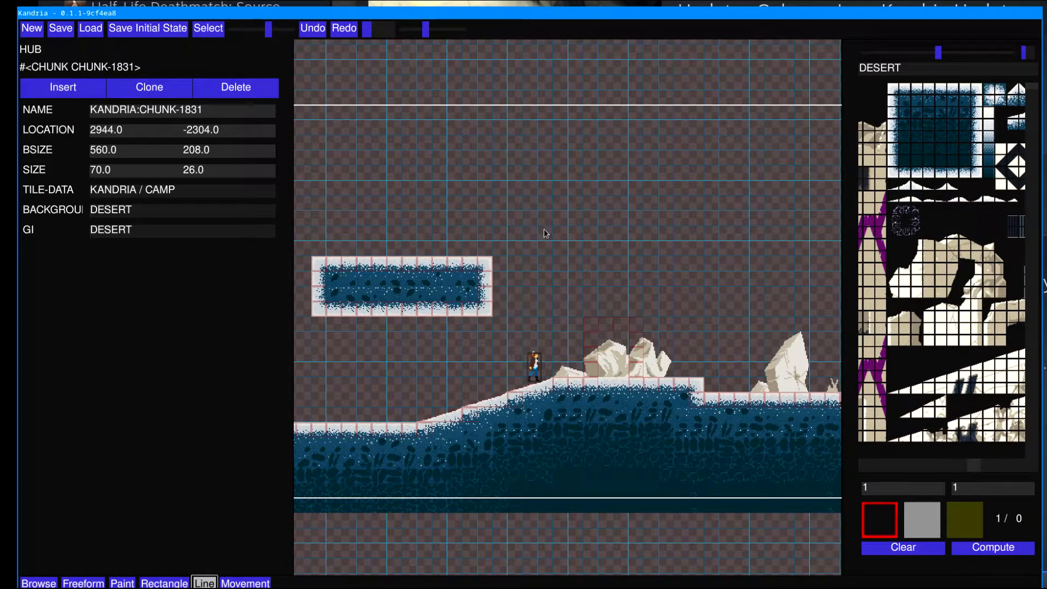
left_click_drag(495, 224, 650, 173)
left_click(1032, 47)
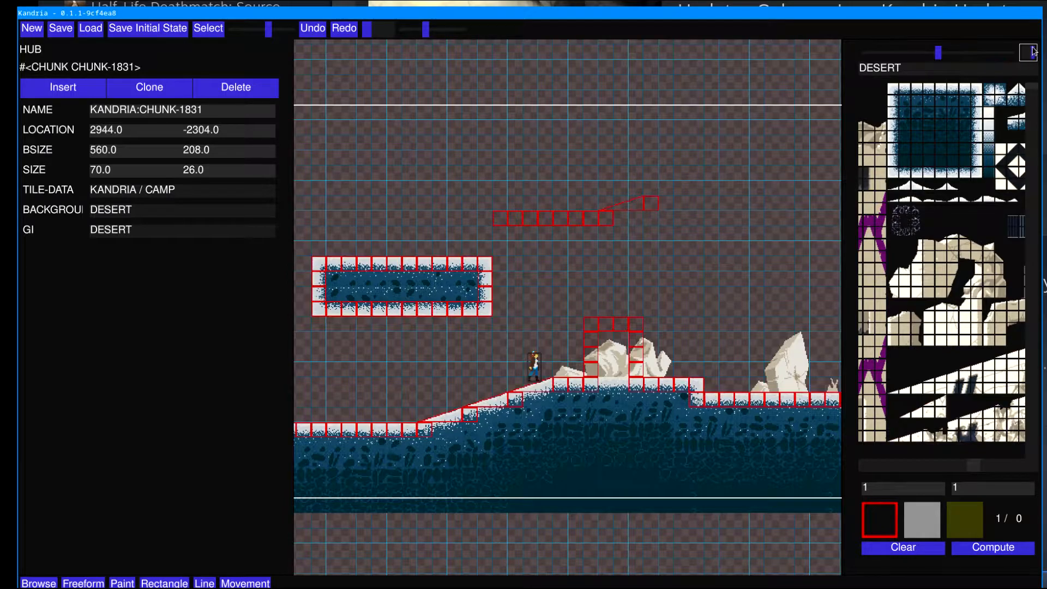
Step: Extend the collision outline to join the rising line with the floating block, and auto-tile the enlarged platform with the DESERT set
left_click_drag(508, 227, 542, 253)
left_click(542, 250, "ctrl")
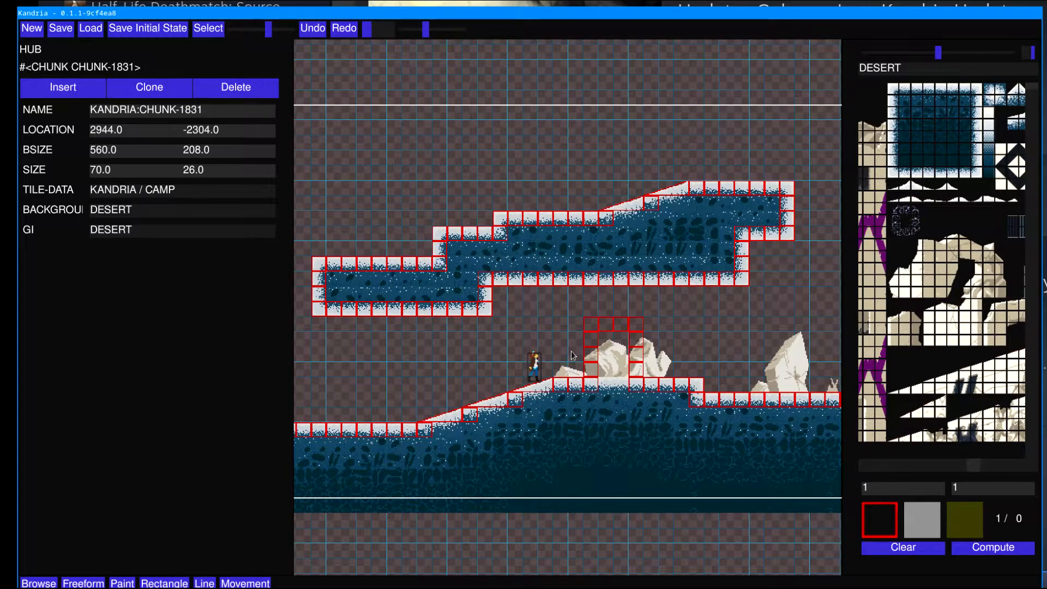
left_click(632, 246, "ctrl")
left_click(631, 246, "ctrl")
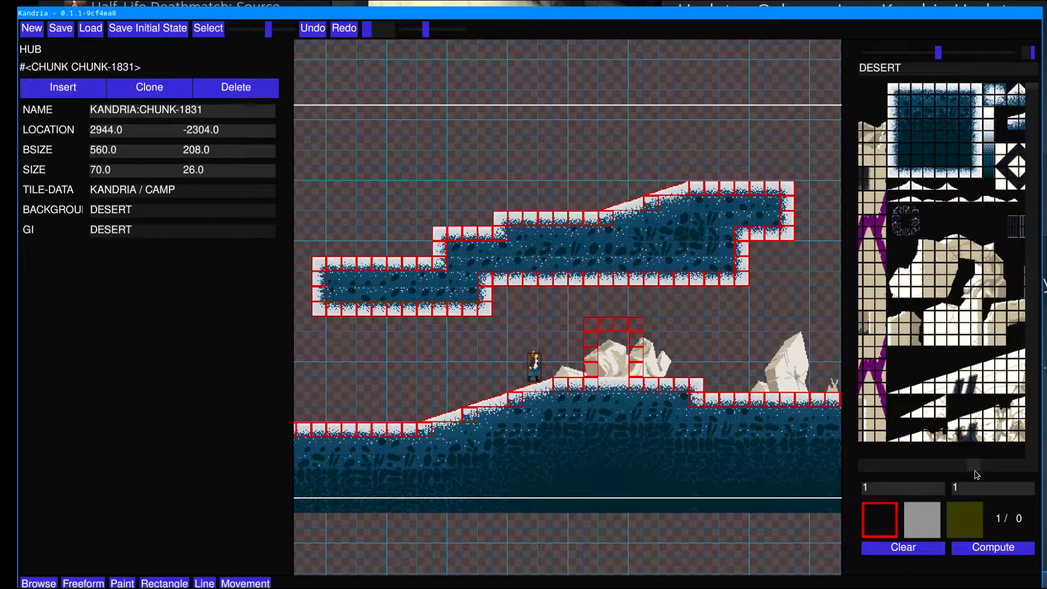
Step: Stamp the 10 by 6 rock arch twice on the floating platform in a layer further back, and erase the stray tiles above both
left_click(892, 296)
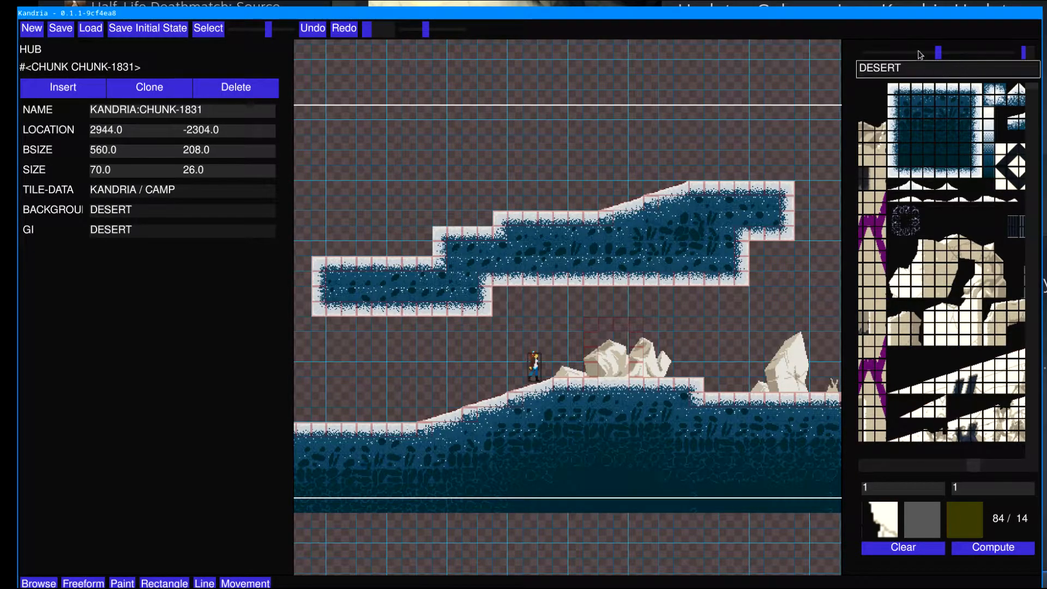
left_click(899, 55)
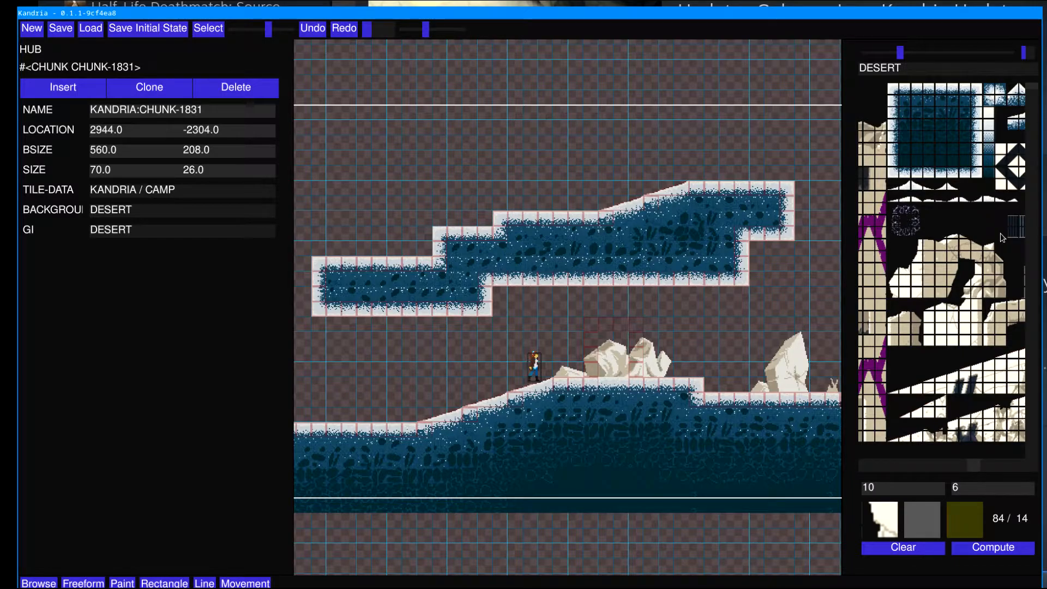
left_click(876, 490)
left_click(351, 250)
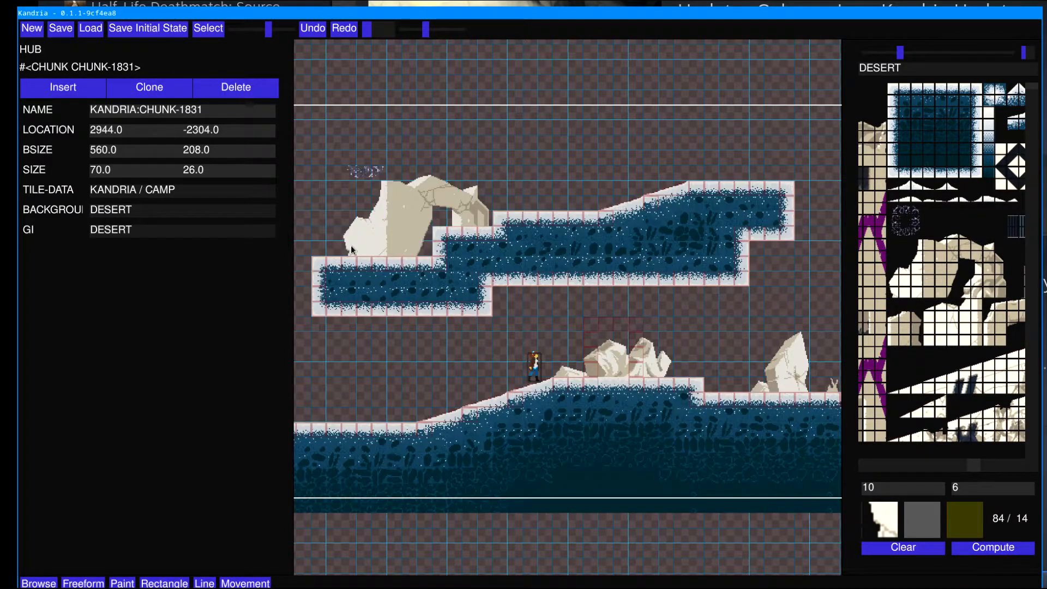
left_click(532, 206)
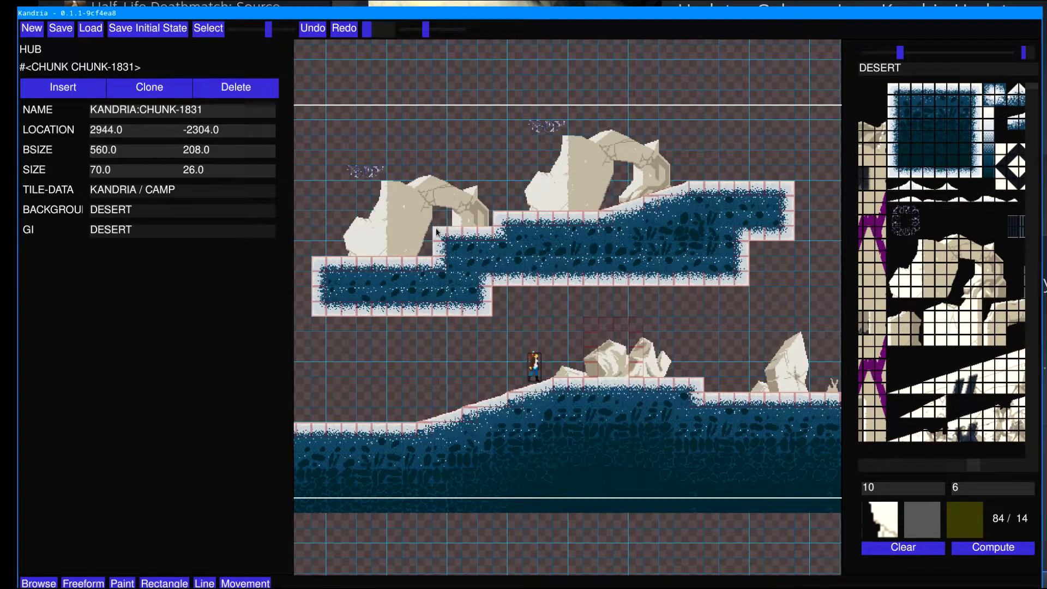
right_click_drag(560, 125, 523, 122)
right_click_drag(375, 171, 349, 177)
Step: Place the 3 by 4 pointed rock on the platform's lower ledge and erase the remains of the rock arch there
left_click_drag(976, 466, 907, 452)
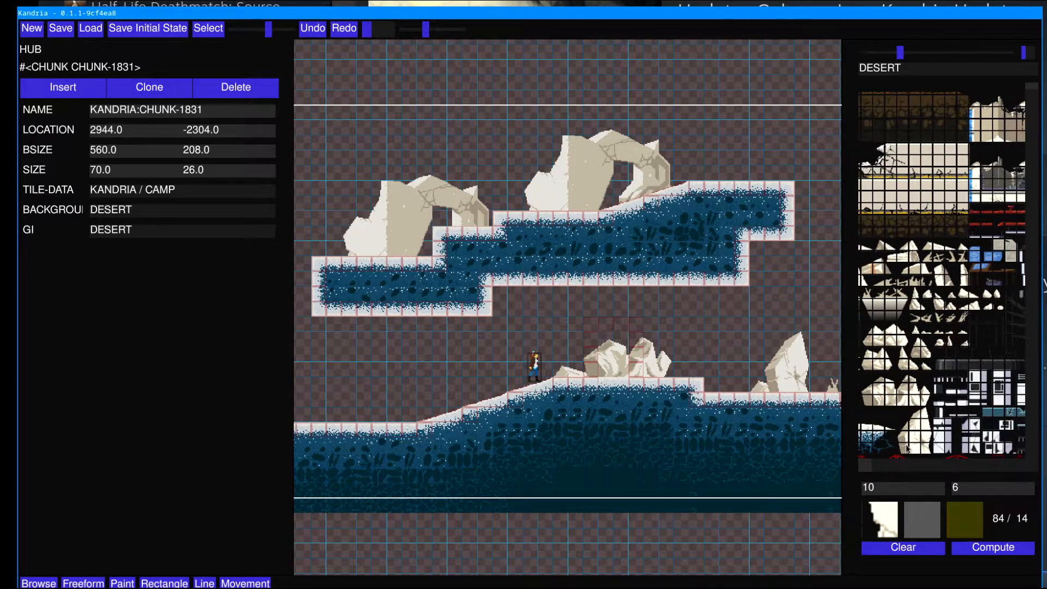
left_click(922, 428)
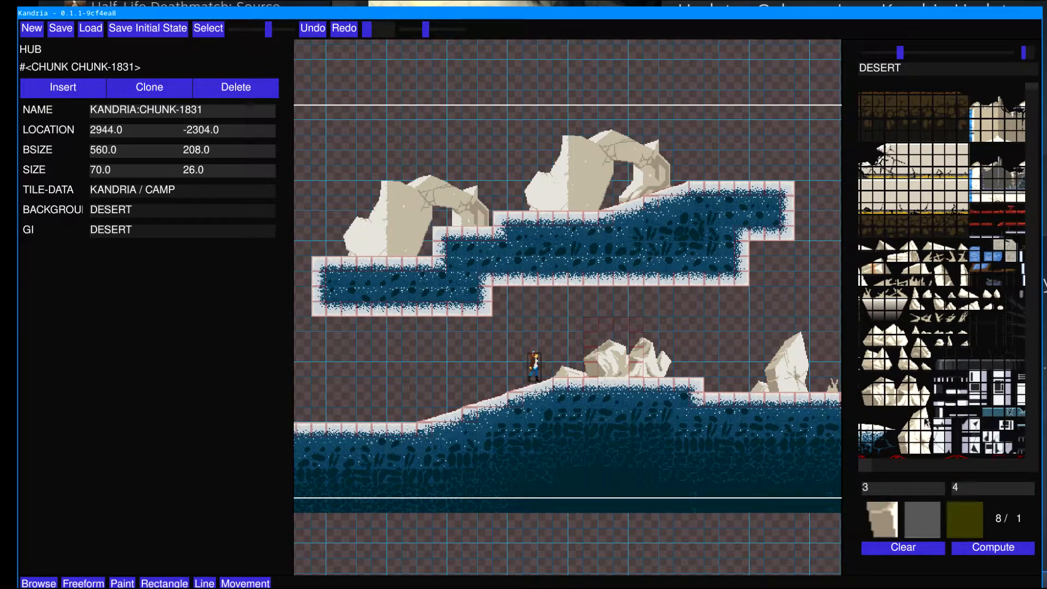
left_click_drag(352, 252, 361, 250)
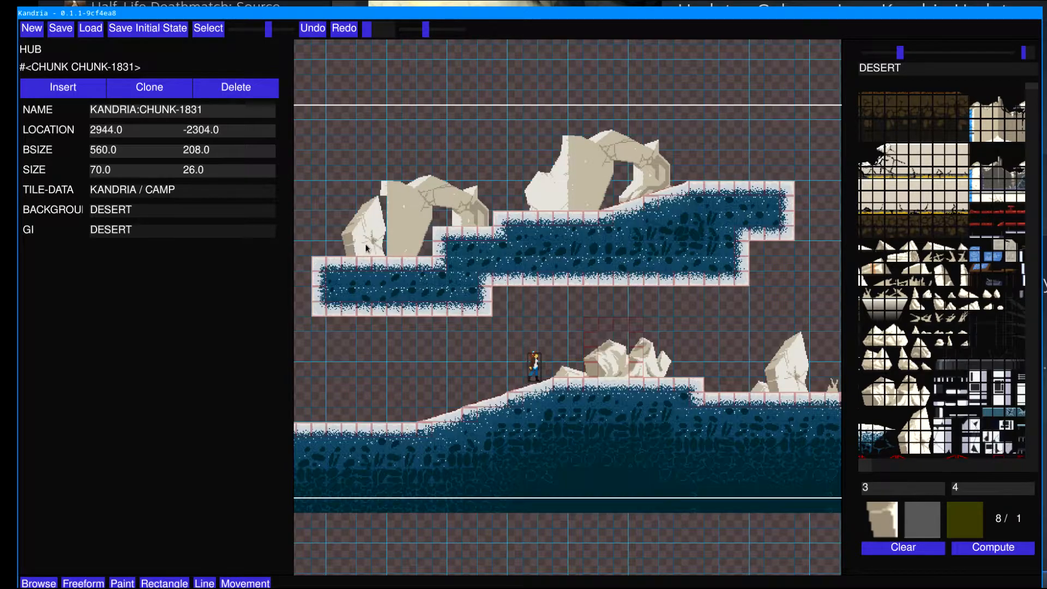
mouse_move(391, 187)
right_mouse_down()
mouse_move(434, 178)
mouse_move(480, 226)
mouse_move(461, 264)
mouse_move(442, 245)
mouse_move(437, 201)
mouse_move(385, 195)
mouse_move(395, 218)
mouse_move(382, 268)
mouse_move(371, 266)
right_mouse_up()
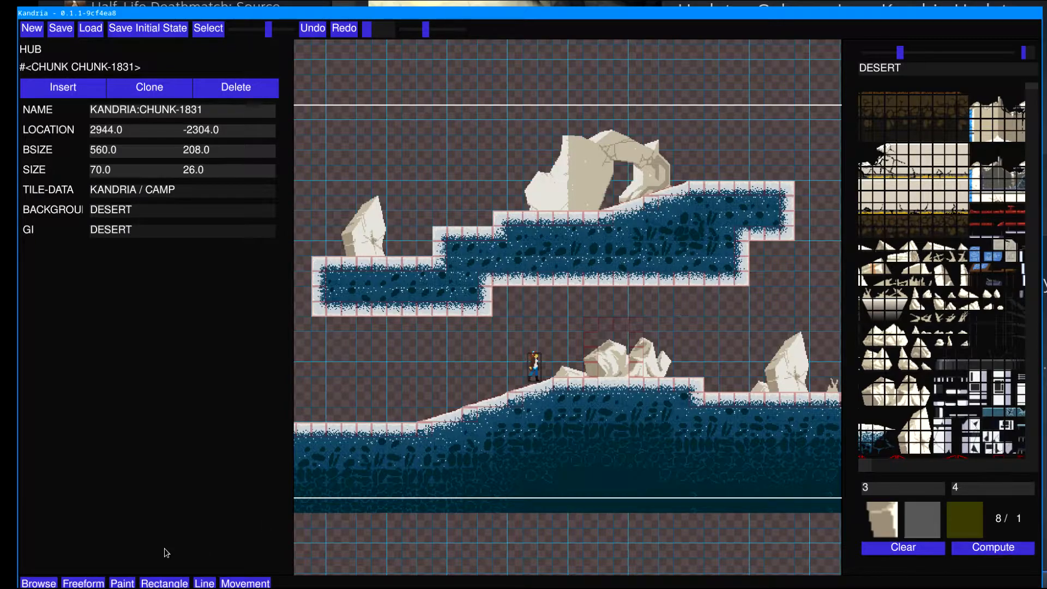
Step: Try the available drawing tools on the ground with a 6 by 2 block of brown dirt tiles chosen
left_click_drag(878, 465, 847, 467)
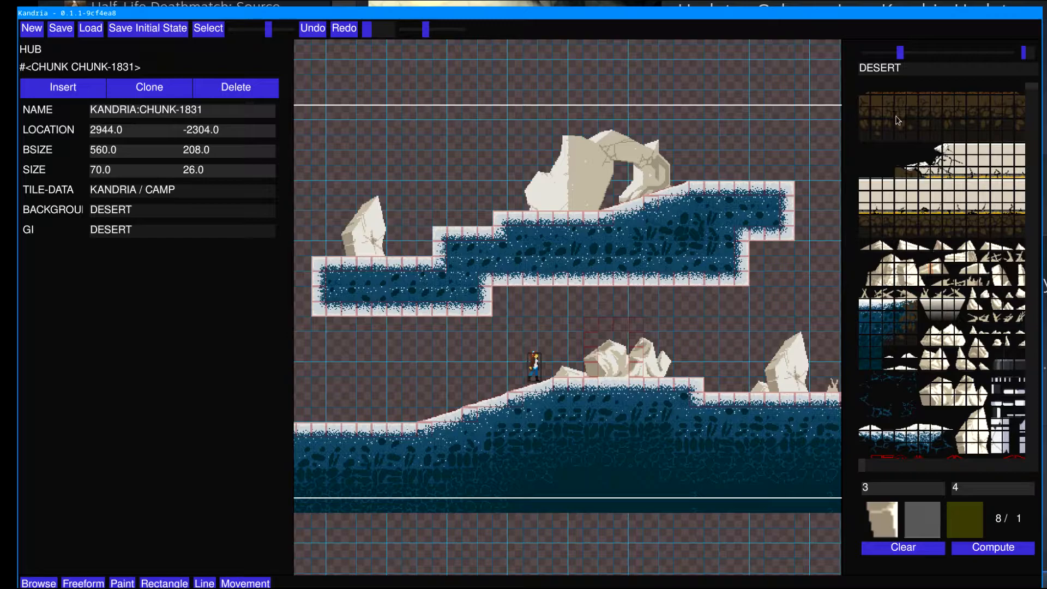
left_click(886, 131)
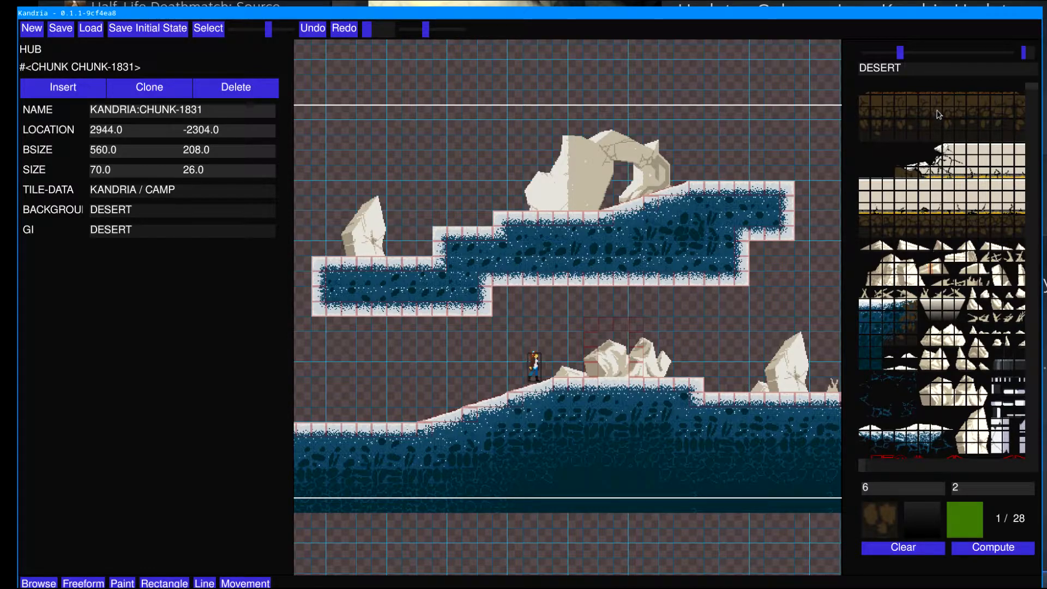
left_click(165, 583)
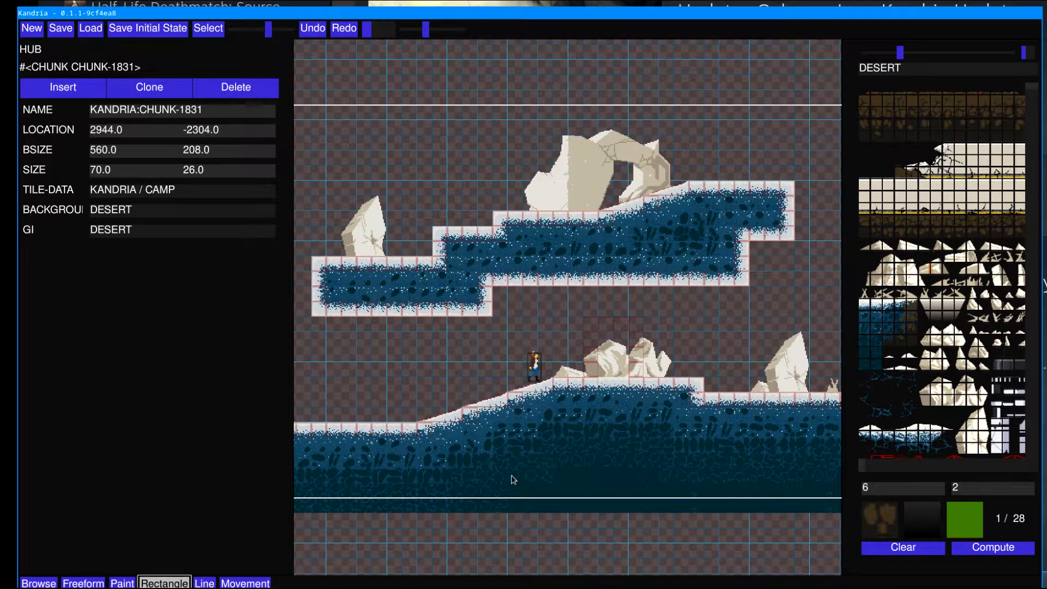
left_click(122, 583)
left_click(166, 583)
left_click(253, 582)
mouse_move(462, 483)
left_mouse_down()
mouse_move(725, 440)
mouse_move(776, 395)
mouse_move(766, 168)
mouse_move(807, 150)
mouse_move(808, 101)
mouse_move(808, 216)
mouse_move(623, 446)
mouse_move(663, 434)
mouse_move(562, 461)
mouse_move(514, 435)
mouse_move(763, 305)
mouse_move(722, 315)
mouse_move(758, 215)
mouse_move(756, 314)
mouse_move(523, 499)
mouse_move(464, 494)
left_mouse_up()
left_click(122, 584)
left_click(116, 585)
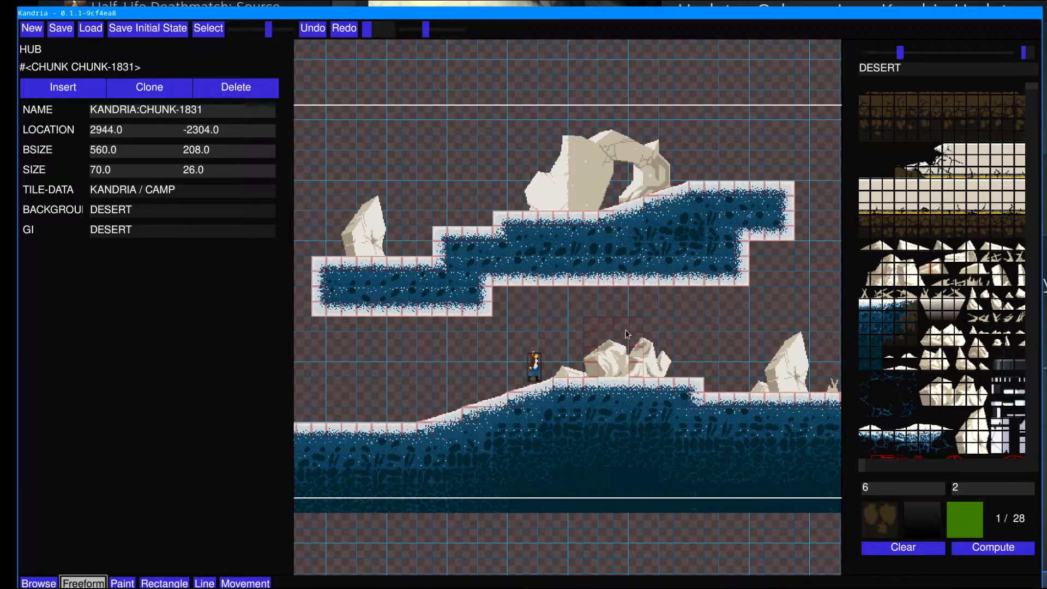
Step: Outline and fill a rounded backdrop with the plain beige wall tile 104 / 2 on the rearmost layer, and undo it
middle_click_drag(725, 334, 528, 373)
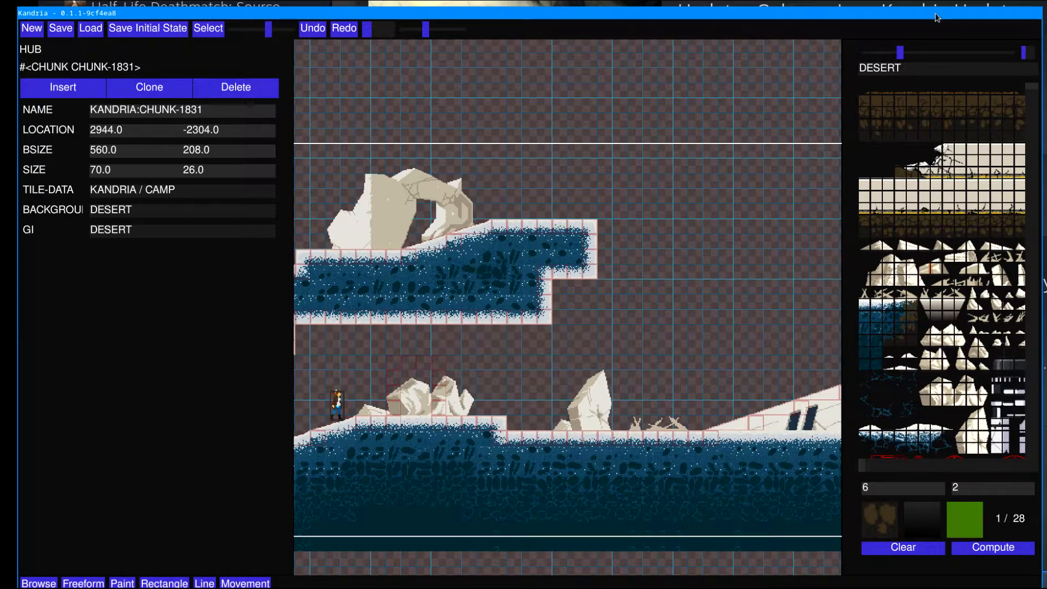
left_click_drag(899, 52, 862, 53)
left_click_drag(912, 466, 1000, 453)
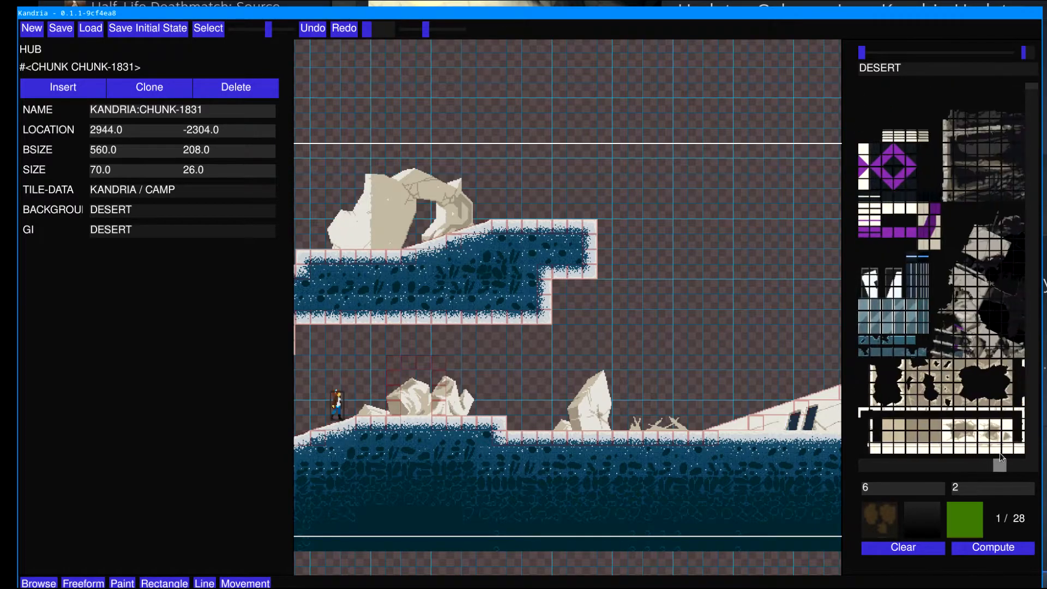
left_click(918, 434)
mouse_move(620, 298)
left_mouse_down()
mouse_move(780, 345)
mouse_move(729, 455)
mouse_move(607, 327)
mouse_move(634, 330)
left_mouse_up()
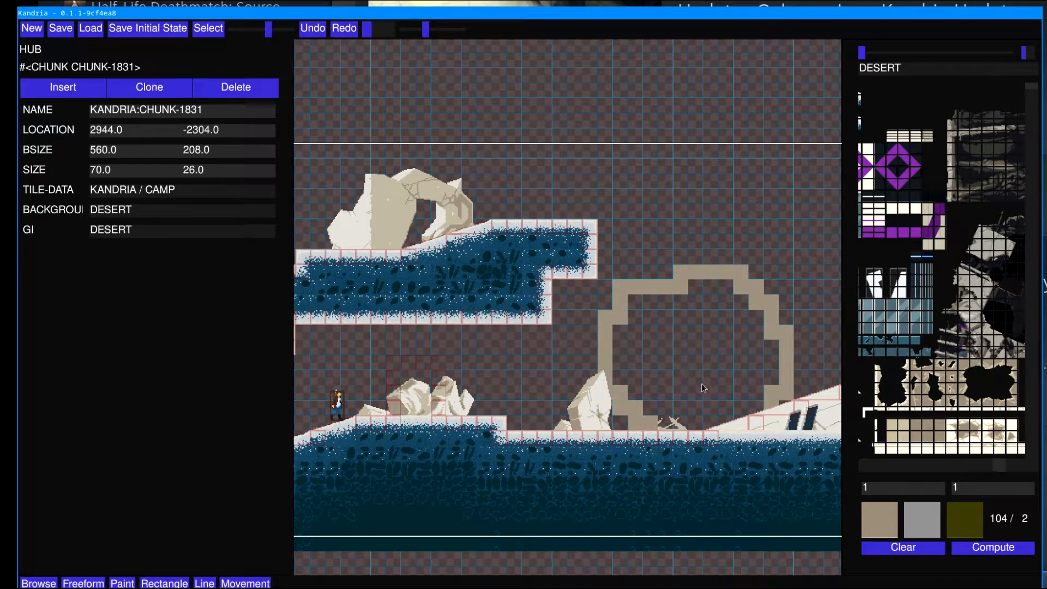
left_click(692, 370)
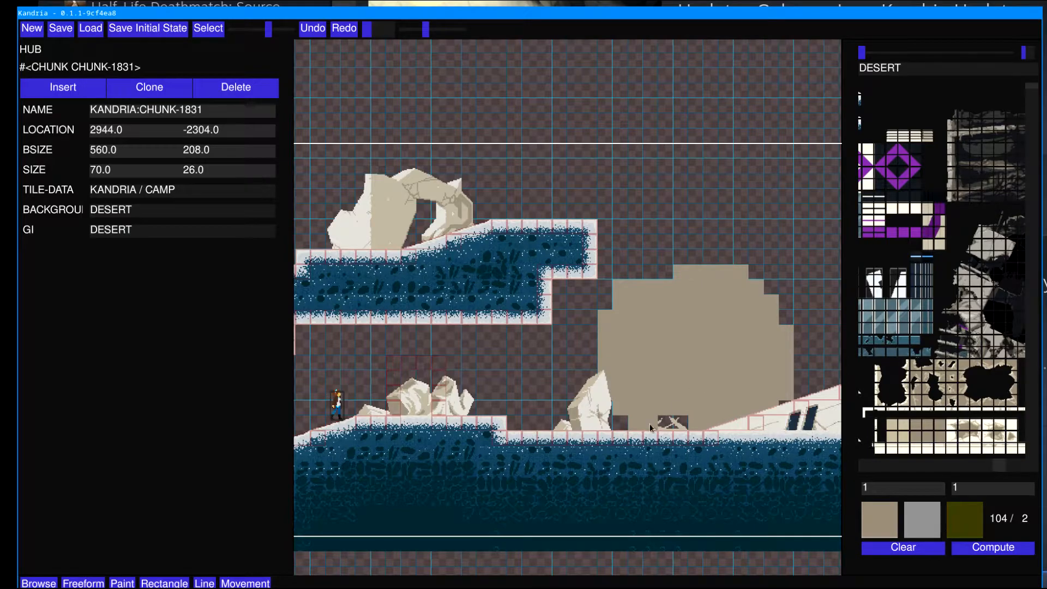
key("ctrl+z")
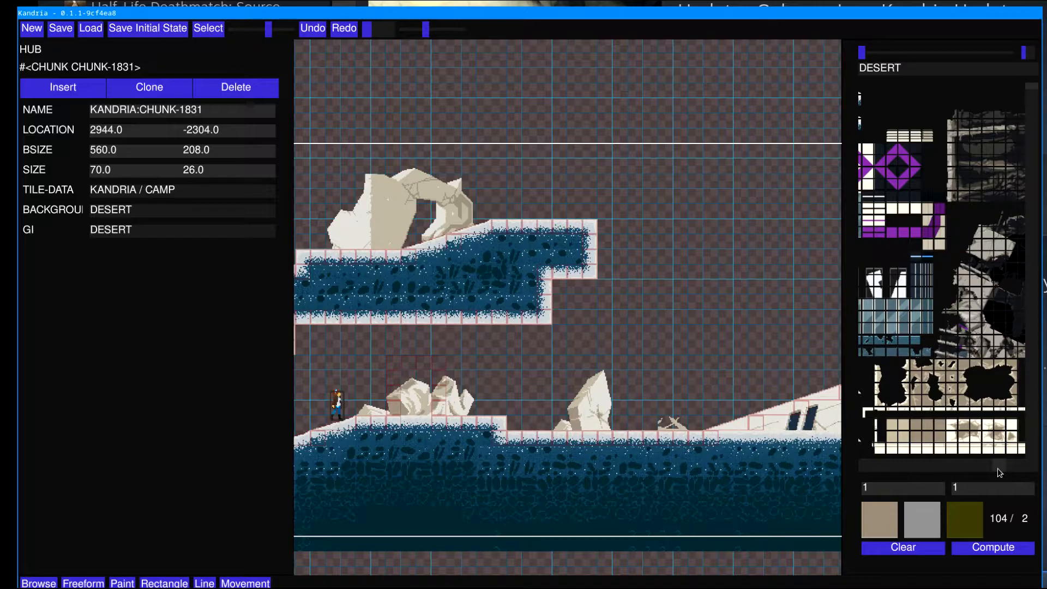
left_click_drag(862, 52, 933, 52)
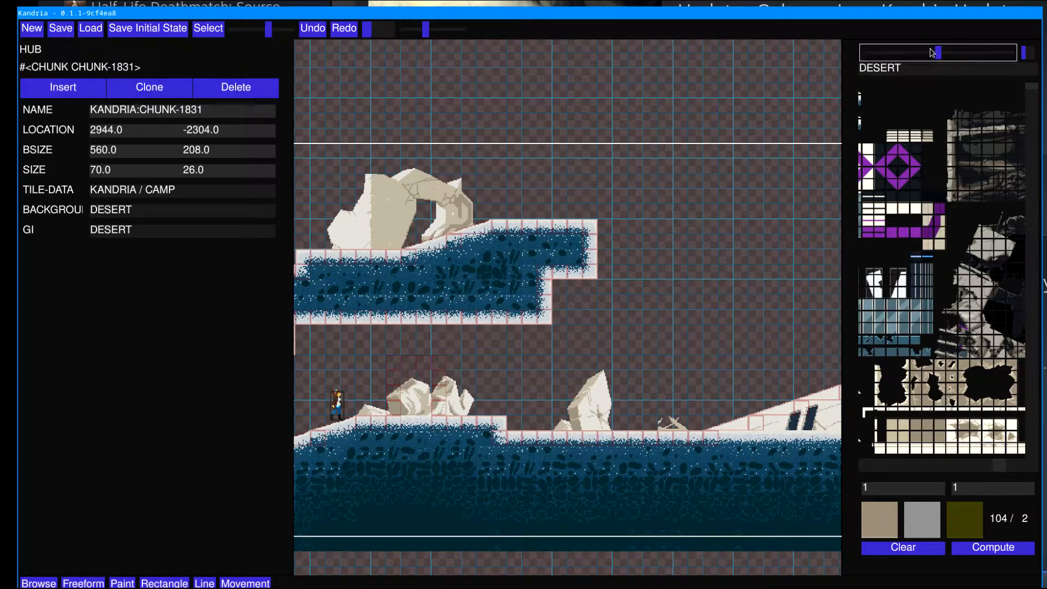
middle_click_drag(473, 363, 709, 327)
middle_click_drag(743, 361, 688, 364)
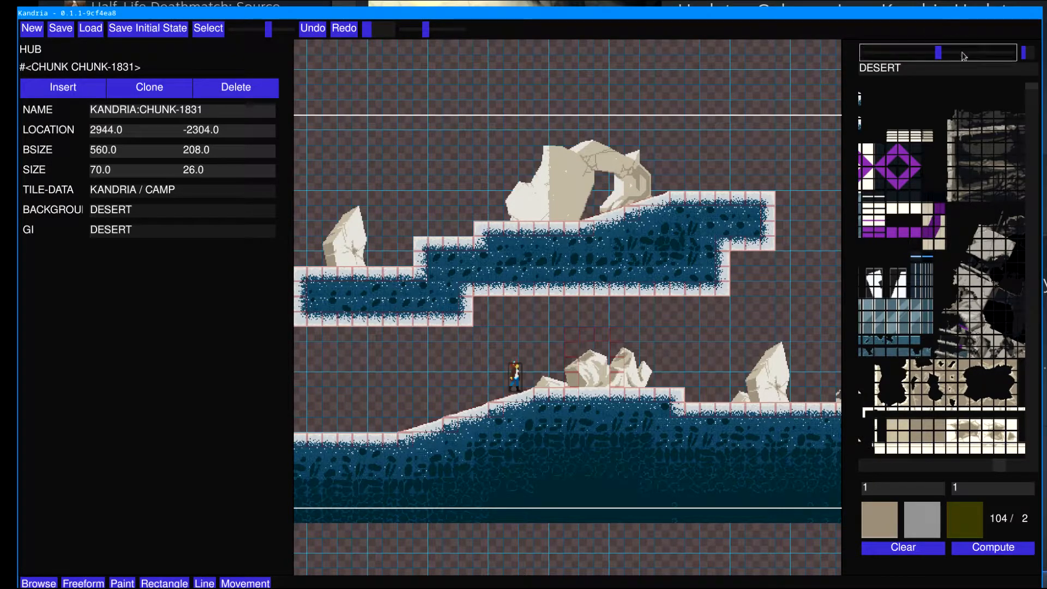
mouse_move(957, 51)
left_mouse_down()
mouse_move(997, 50)
mouse_move(960, 59)
mouse_move(845, 52)
mouse_move(963, 52)
mouse_move(938, 55)
left_mouse_up()
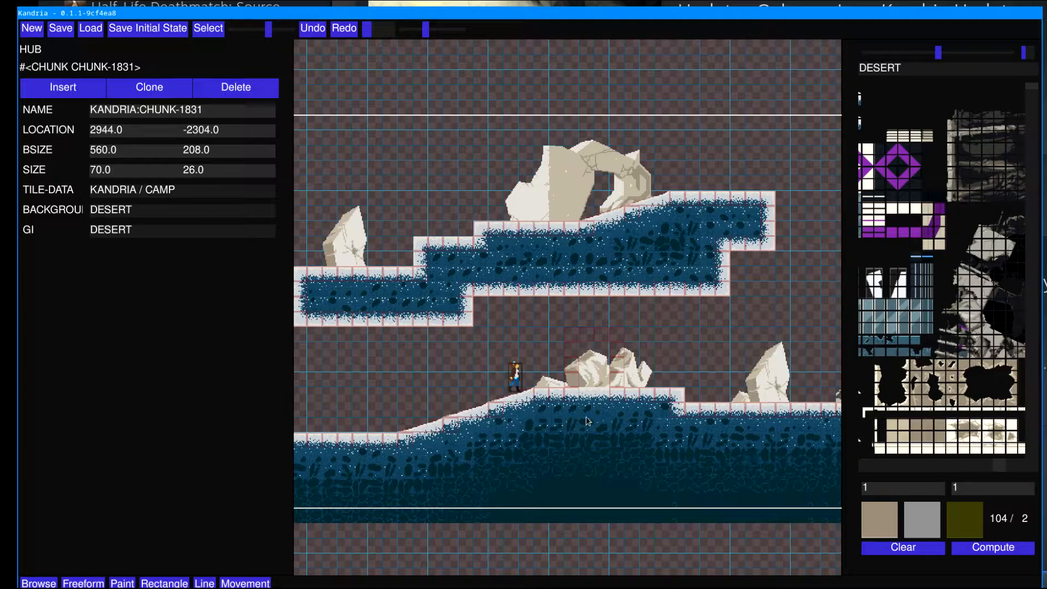
left_click(924, 436)
left_click(901, 52)
Step: Examine the wider level map and the multi-storey building interior with its yellow-banded walls and stairwell
middle_click_drag(427, 569, 767, 272)
middle_click_drag(568, 436, 796, 299)
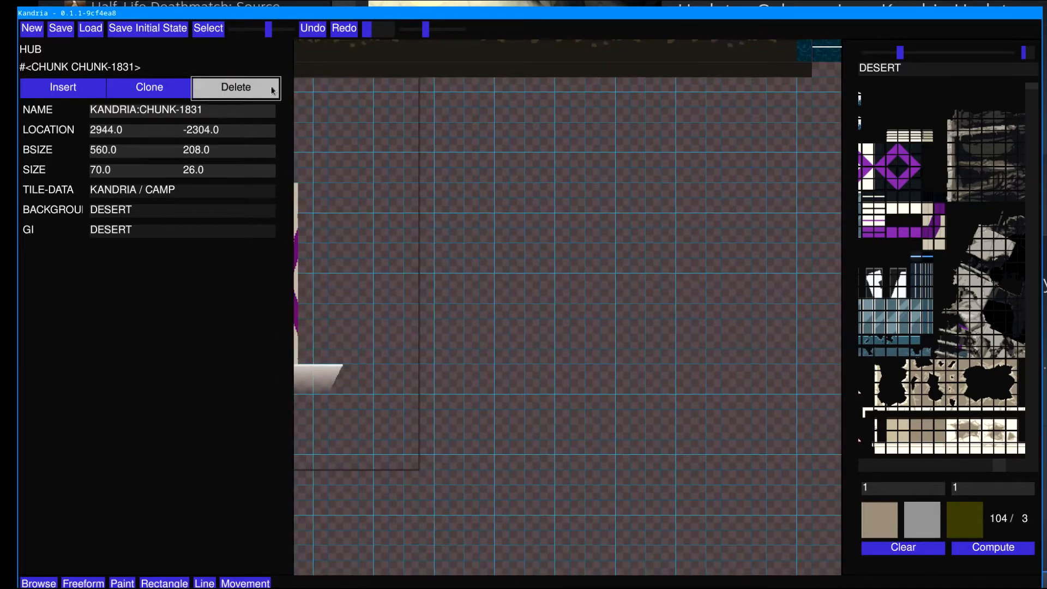
left_click_drag(272, 31, 251, 33)
middle_click_drag(399, 521, 824, 345)
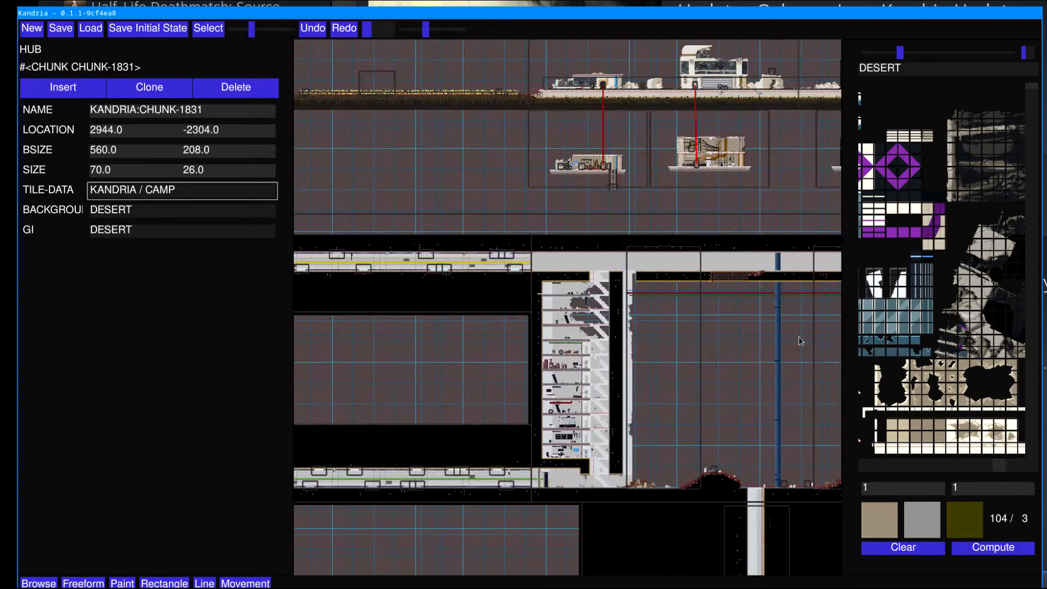
middle_click_drag(543, 350, 684, 345)
left_click_drag(237, 24, 274, 28)
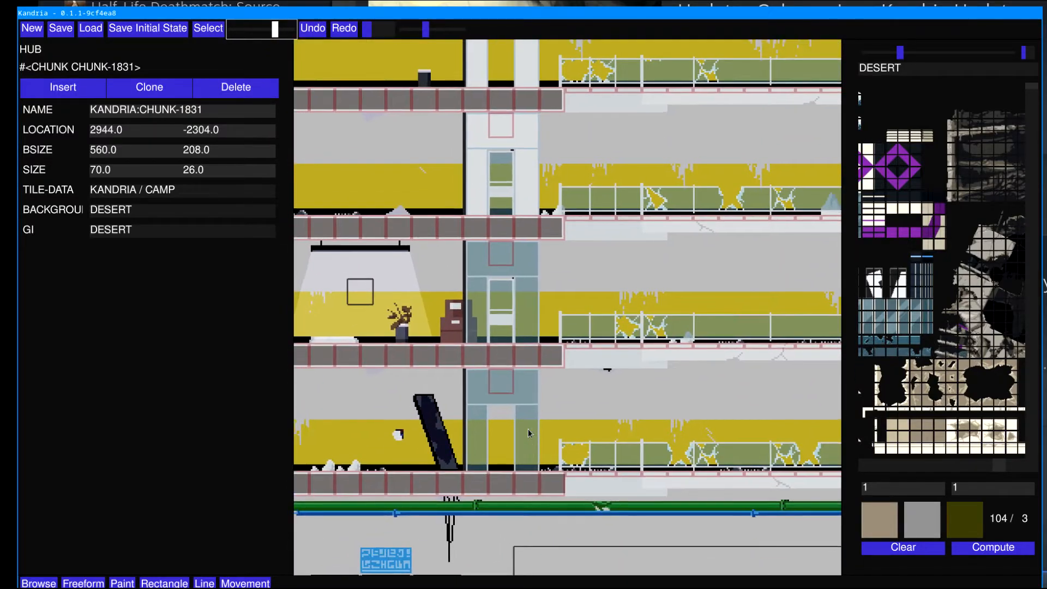
middle_click_drag(528, 428, 534, 451)
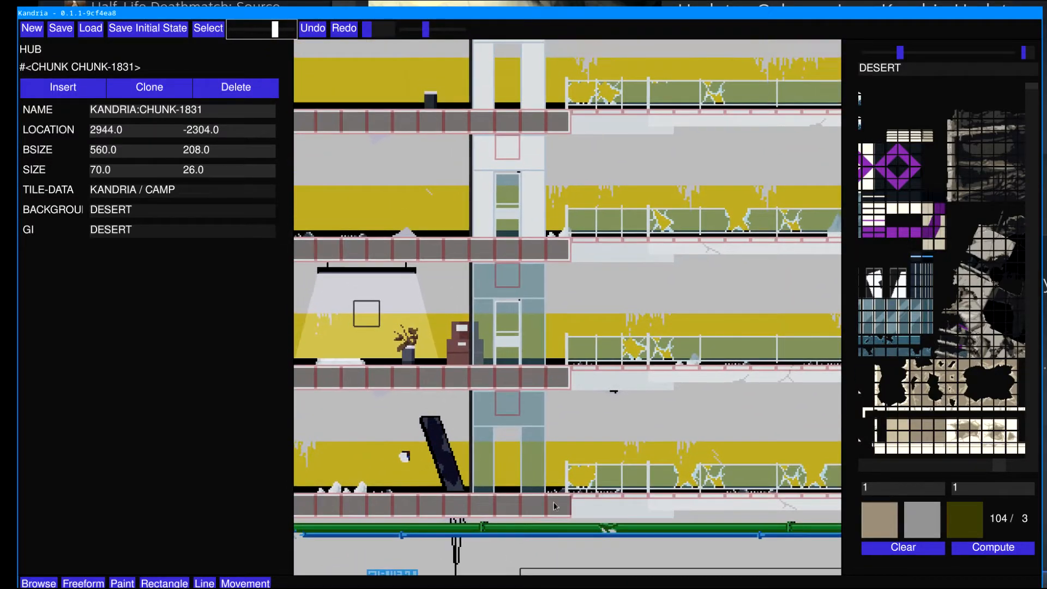
middle_click_drag(508, 188, 471, 246)
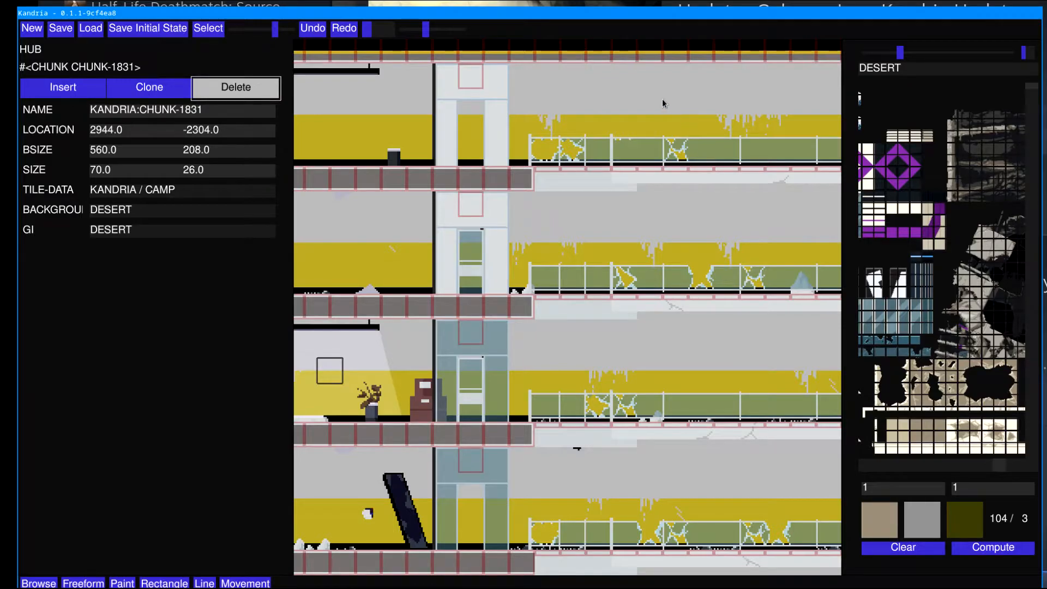
left_click(872, 53)
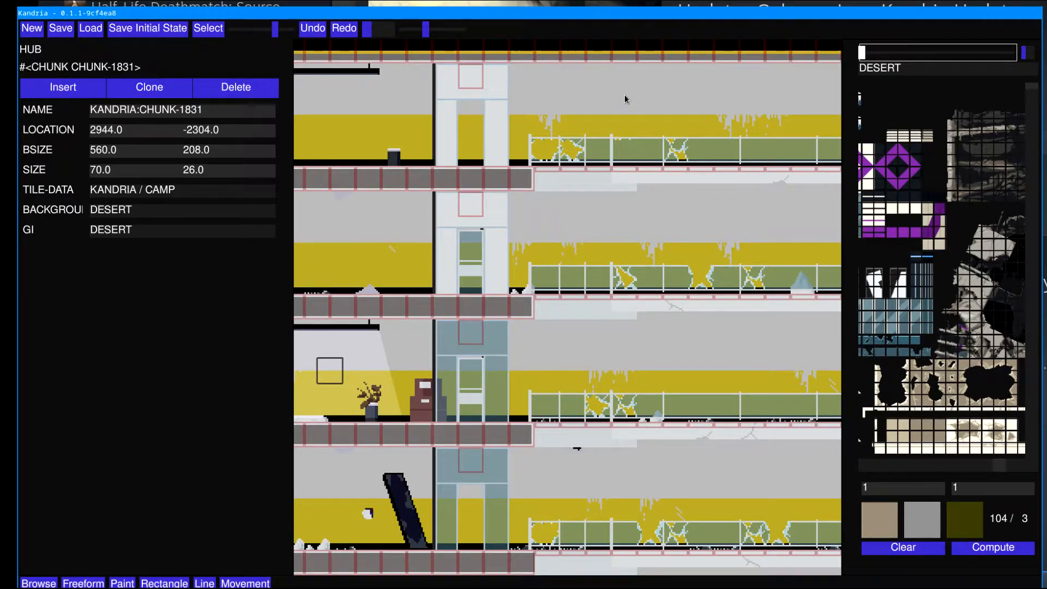
left_click(122, 583)
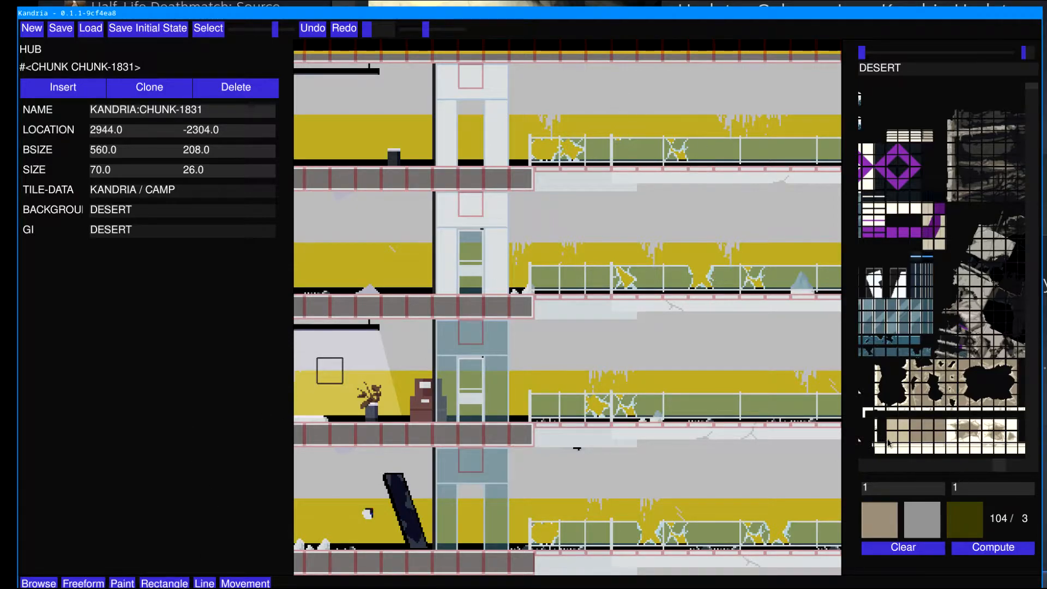
left_click(896, 434)
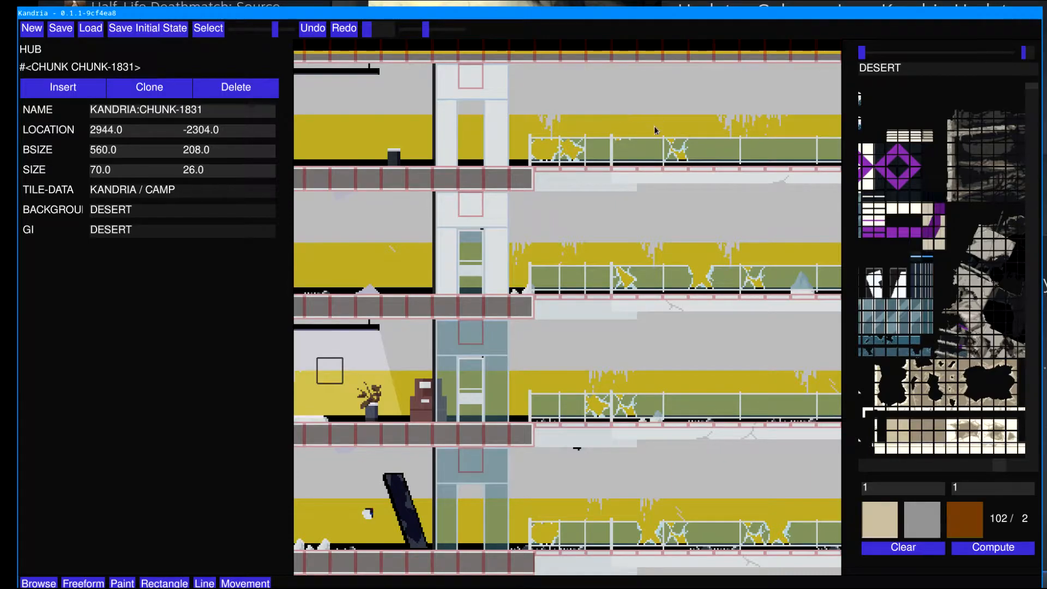
left_click(867, 54)
left_click(122, 582)
middle_click_drag(595, 257, 781, 334)
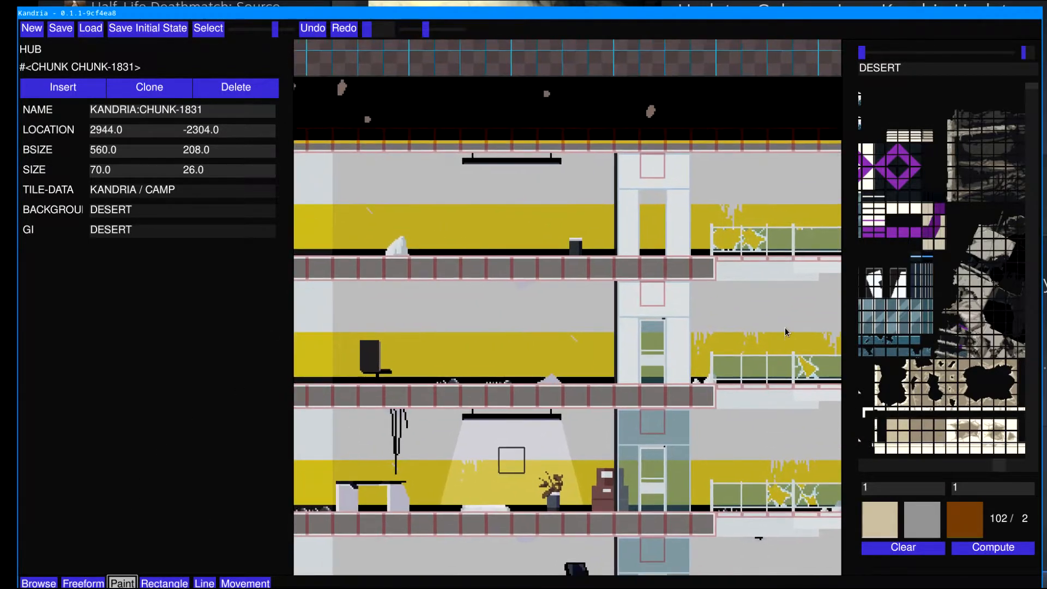
Step: Select the chunk that contains the multi-storey building interior, KANDRIA:CHUNK-1982
key("Tab")
left_click(755, 196)
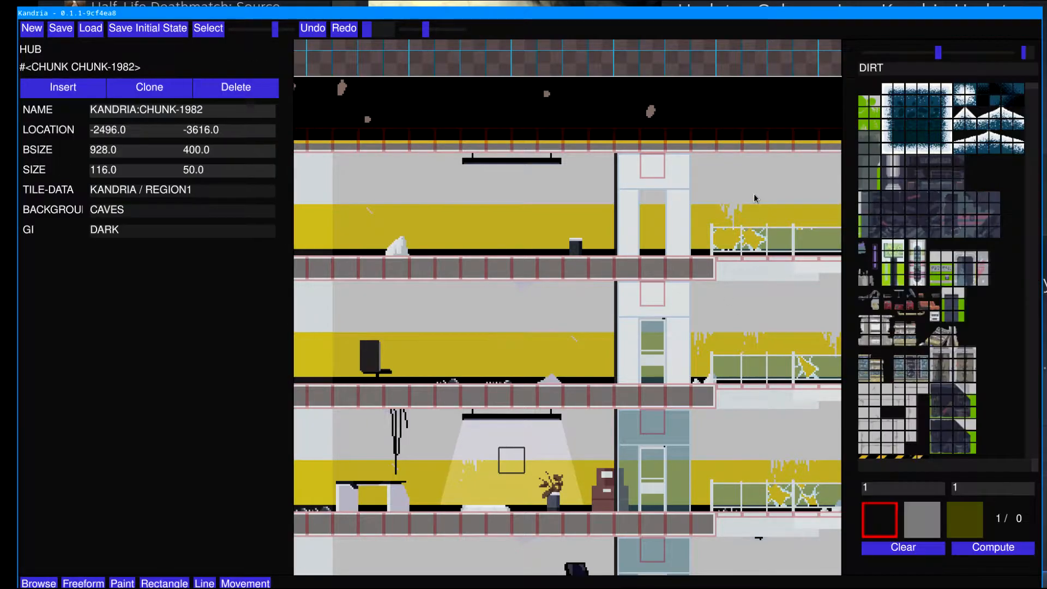
middle_click_drag(539, 348, 369, 264)
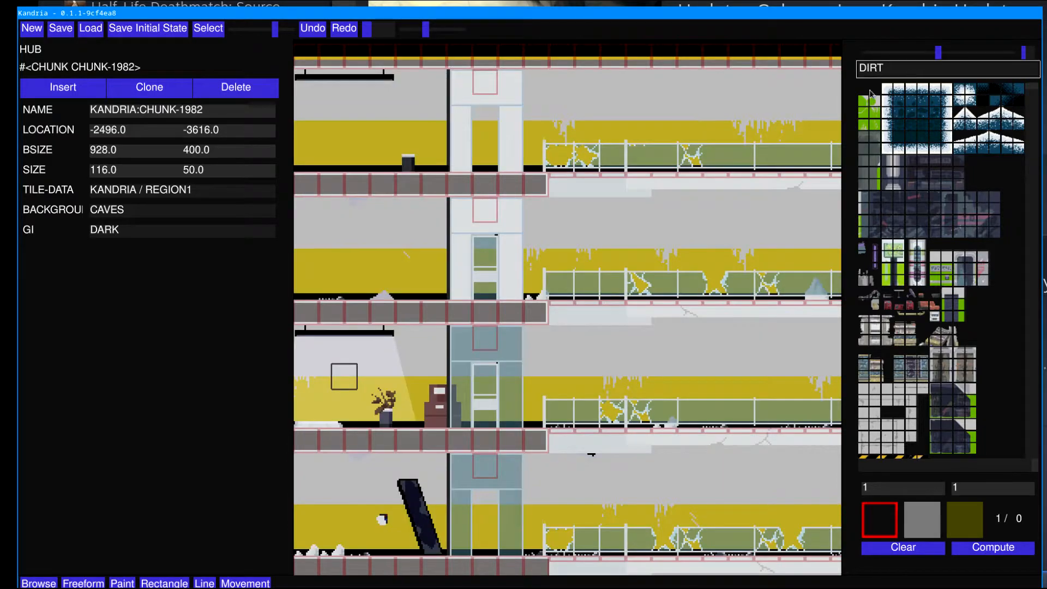
Step: On the rearmost tile layer, clear a spot of the upper floor's grey wall and repaint it with picked tile 17 / 27
left_click_drag(887, 50, 776, 97)
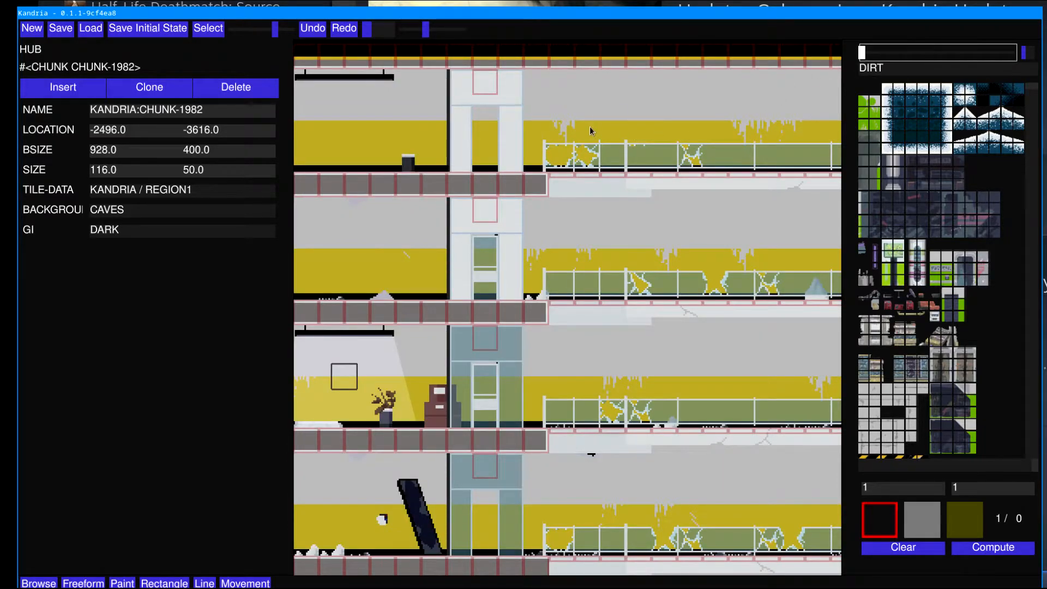
left_click_drag(590, 127, 603, 104)
middle_click(636, 102)
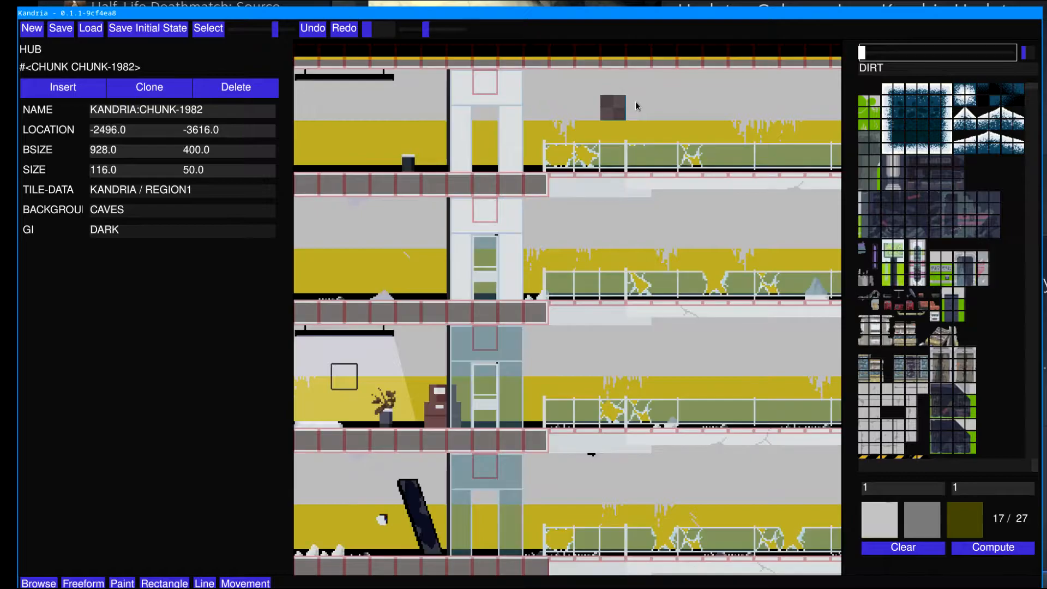
left_click(614, 103)
Step: Try painting wall tile 17 / 27 beside the upper walkway on the second layer from the back, and undo it
left_click(901, 53)
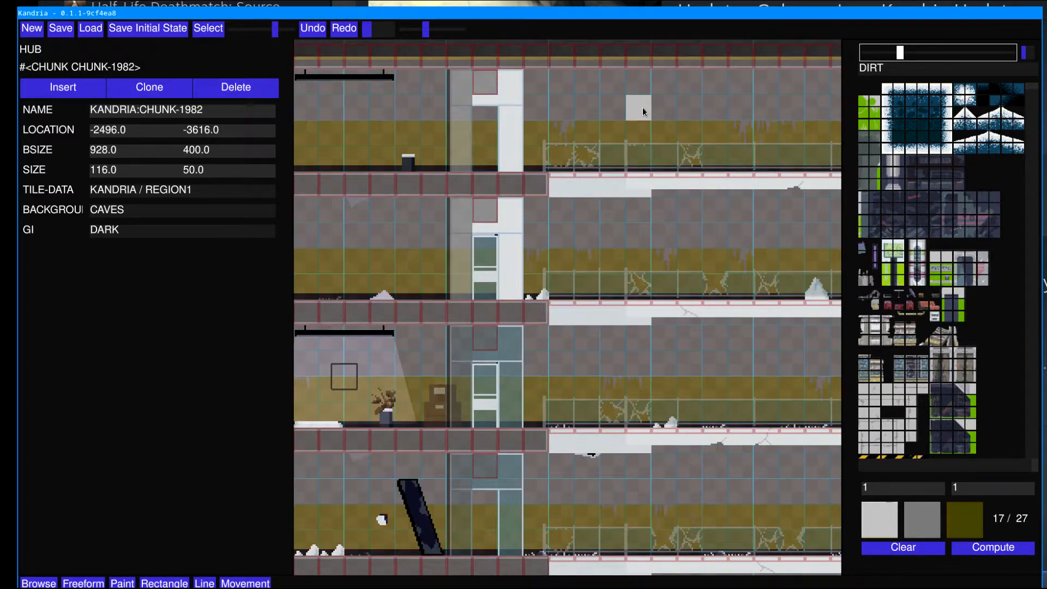
key("ctrl+z")
left_click(643, 110)
key("ctrl+z")
Step: Step through the remaining tile layers up to the frontmost one and examine the building's lower floors
left_click(946, 54)
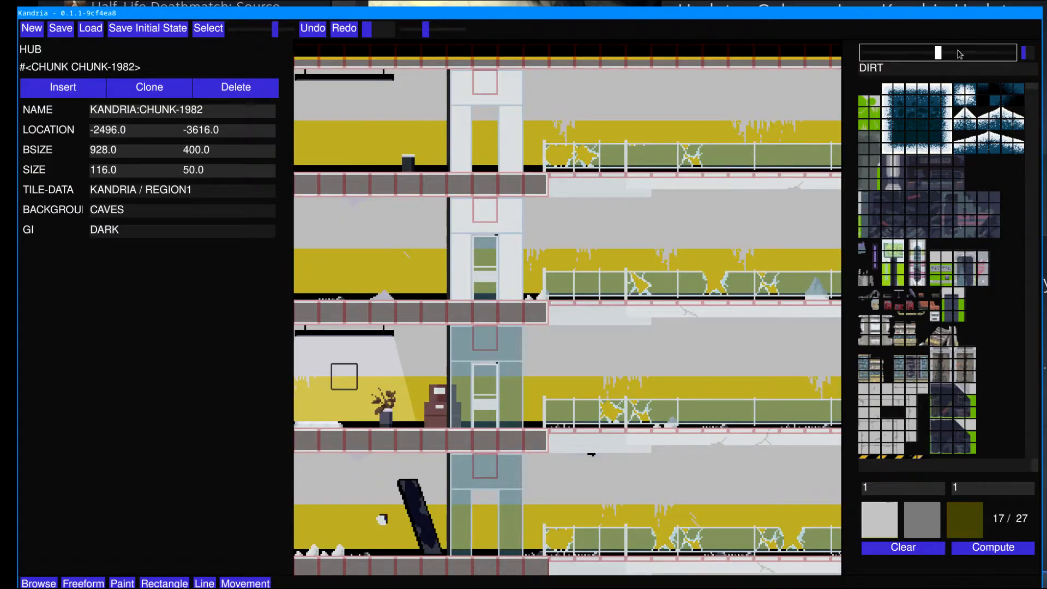
left_click(960, 54)
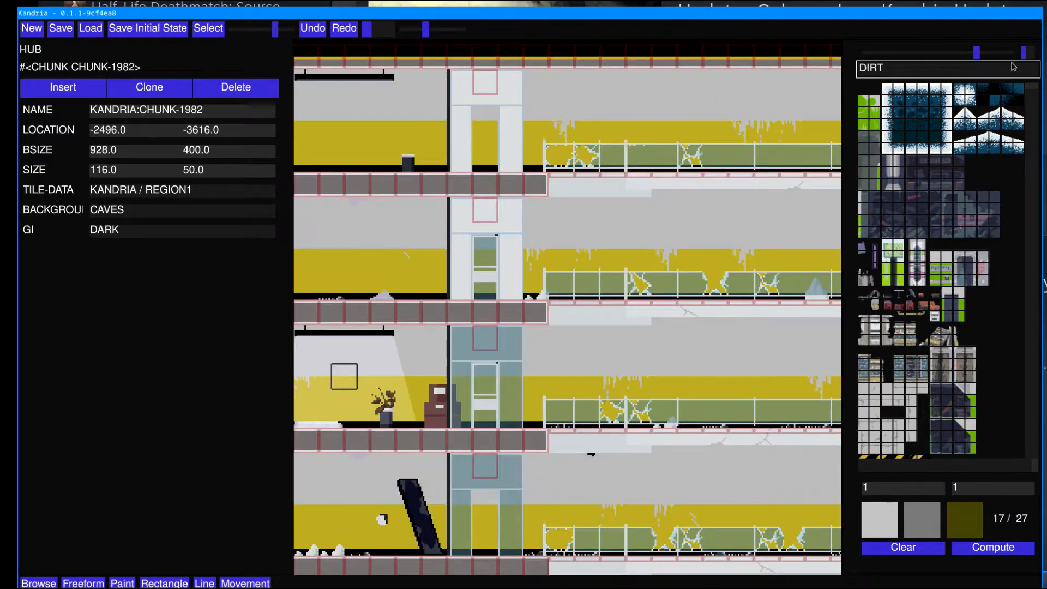
left_click(1002, 54)
middle_click_drag(639, 389, 533, 248)
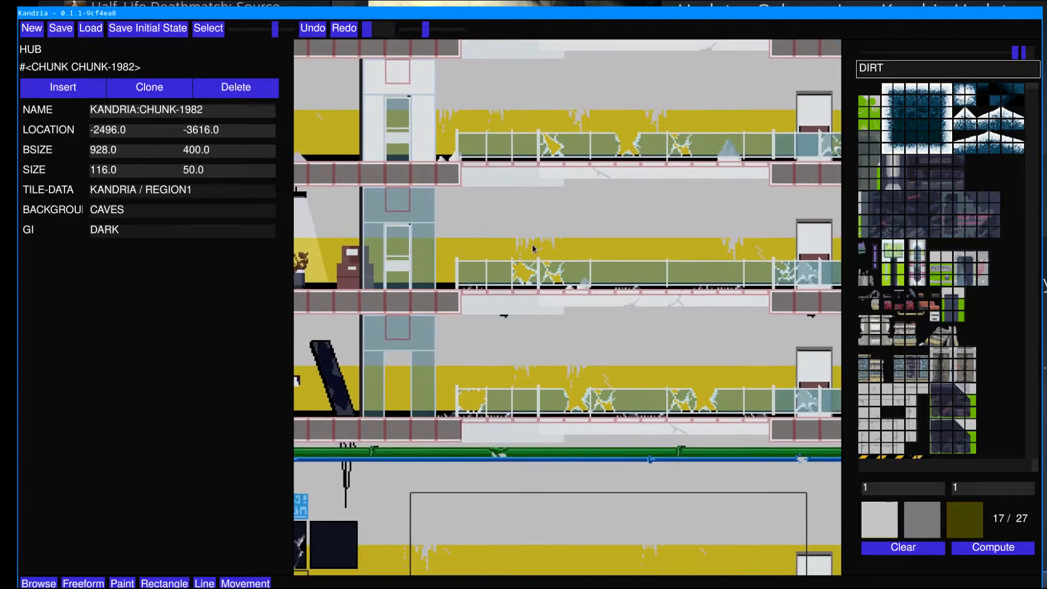
middle_click_drag(660, 388, 643, 398)
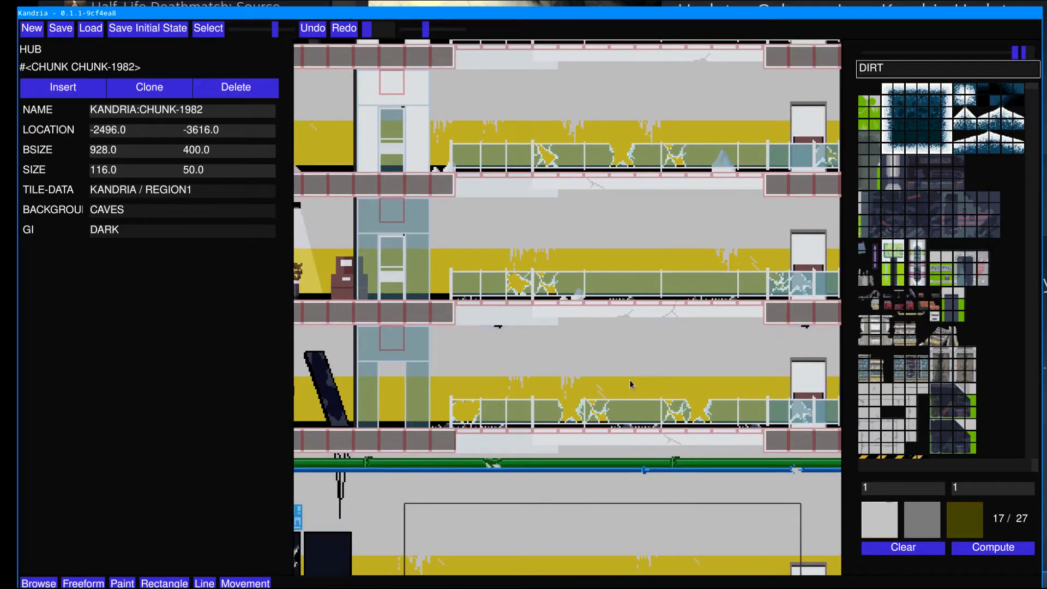
Step: Place the player character inside the building and playtest the level by running back and forth along the lowest railed walkway
key("p")
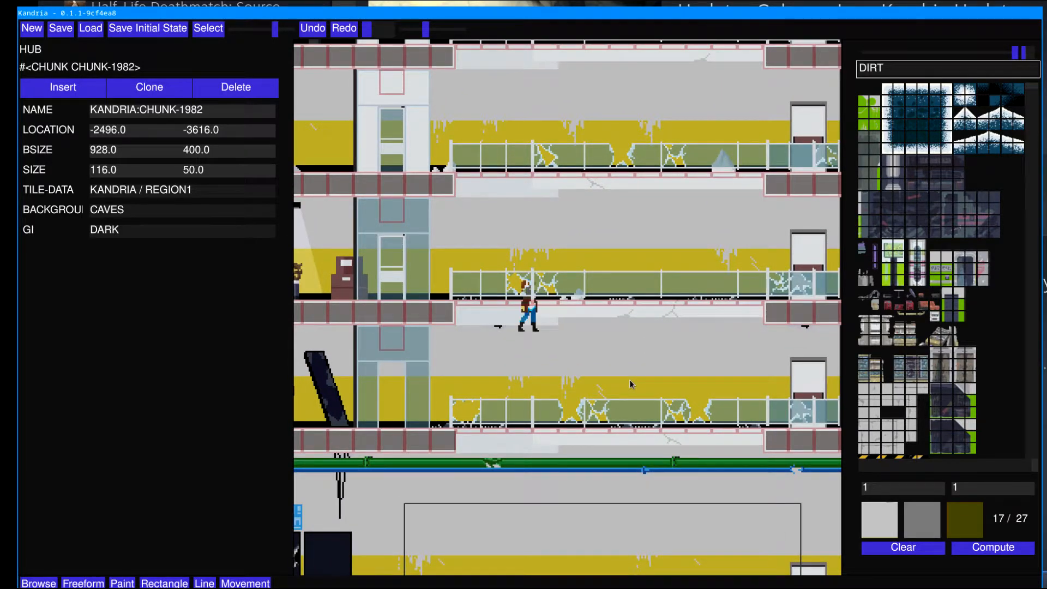
key("F1")
key("a")
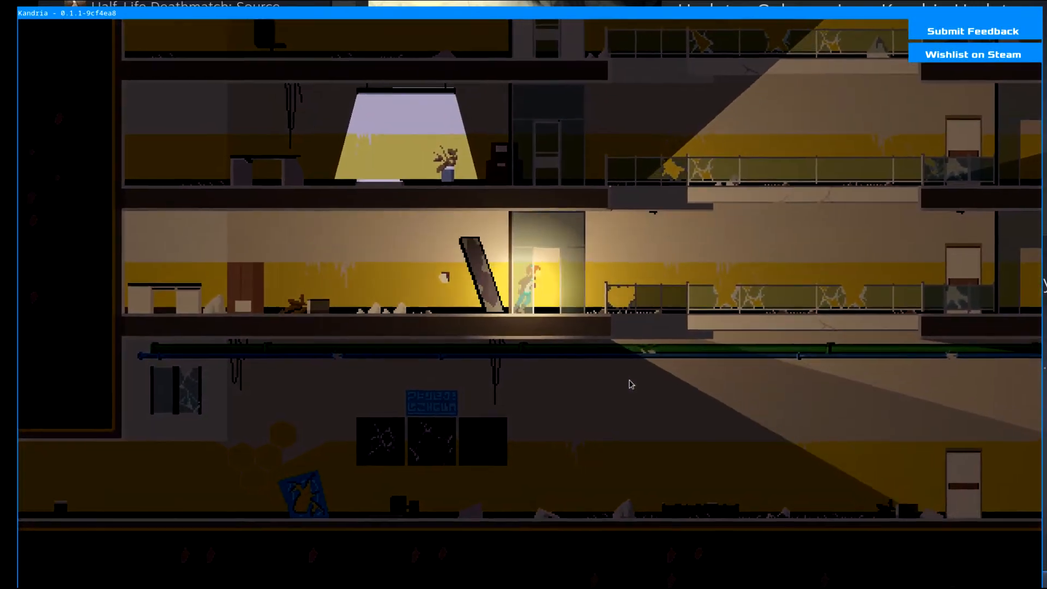
key("d")
key("a")
key("d")
key("a")
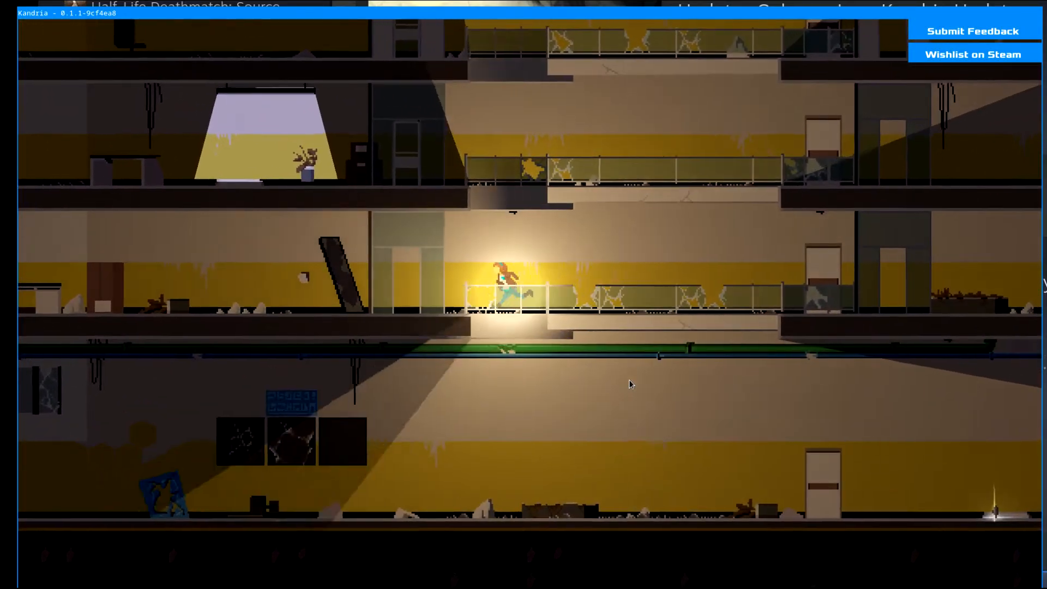
key("d")
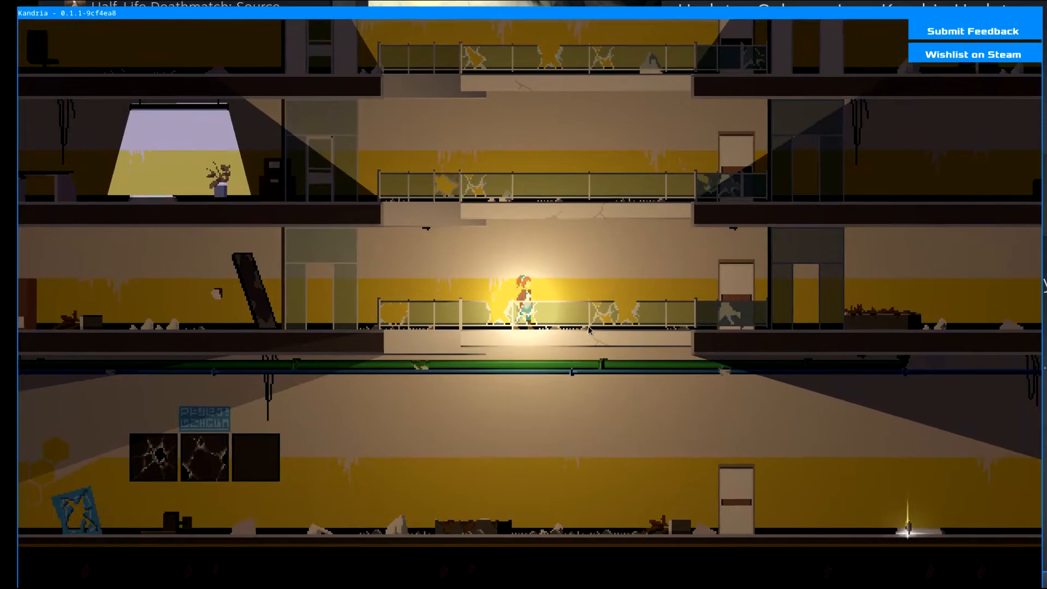
Step: Jump up to the next walkway and run along it to check the interior's platforms and lighting
key("space")
key("a")
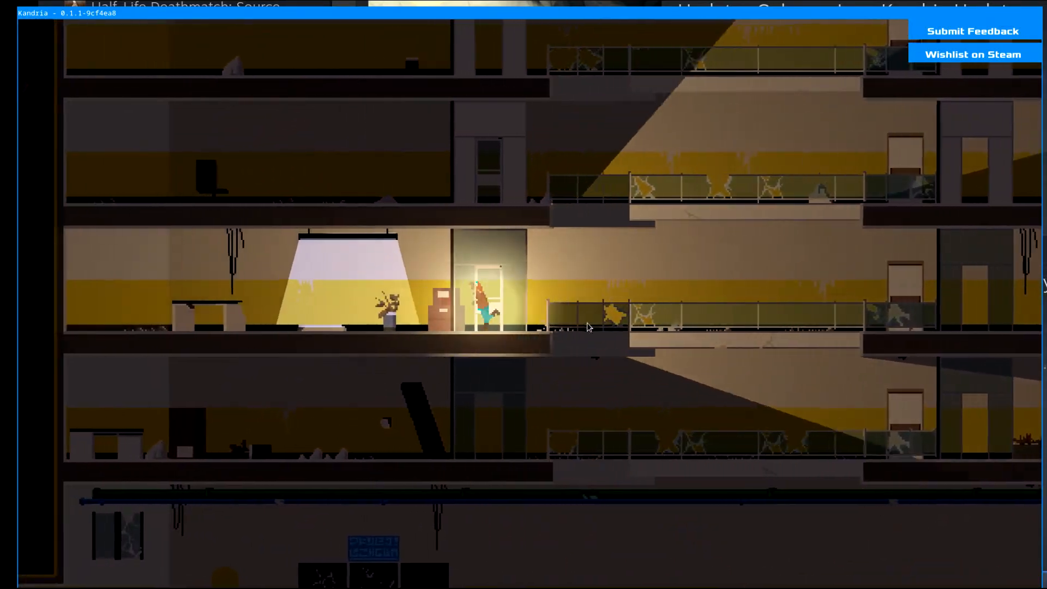
key("d")
key("space")
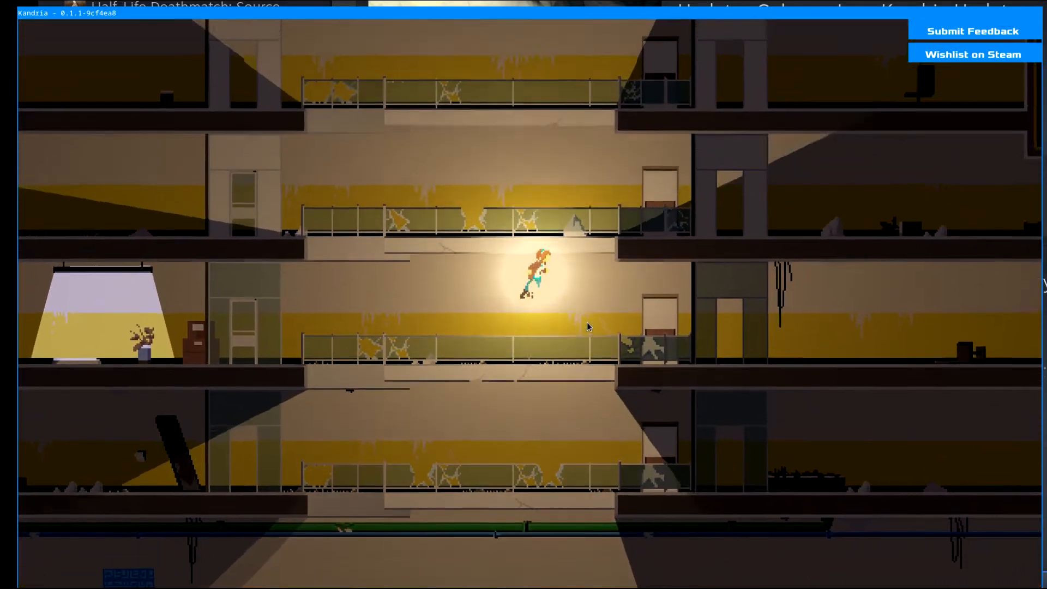
key("s")
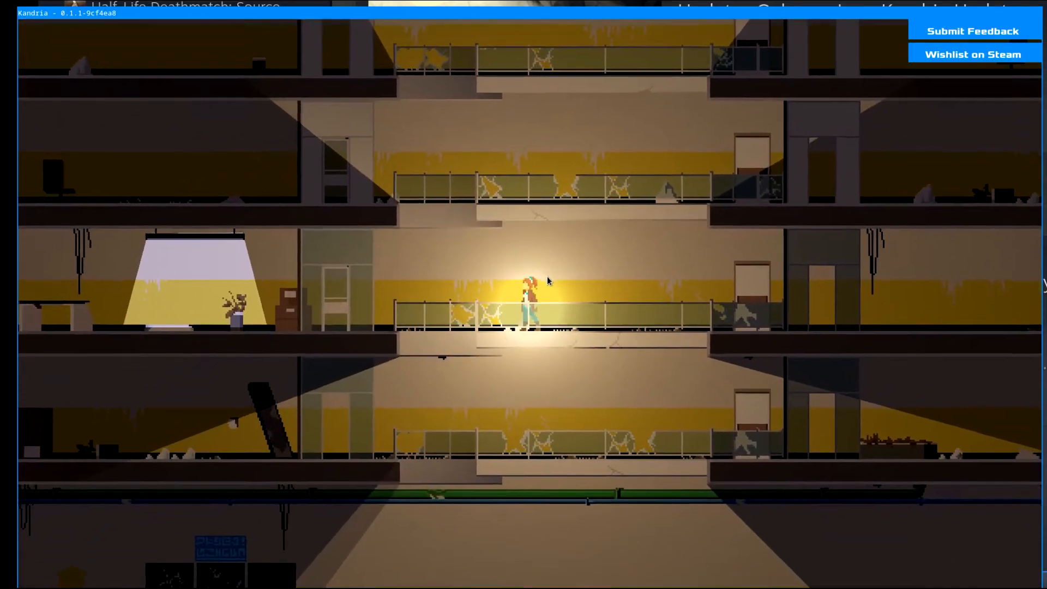
Step: Return to the level editor and review the building chunk's GI setting and available BACKGROUND options
key("grave")
left_click(446, 254)
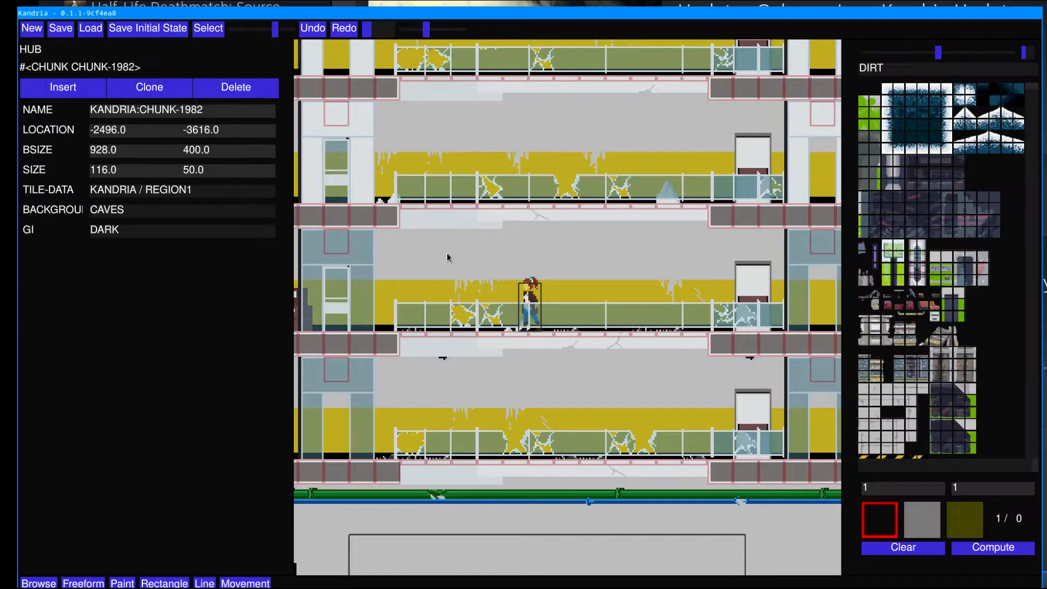
left_click(162, 236)
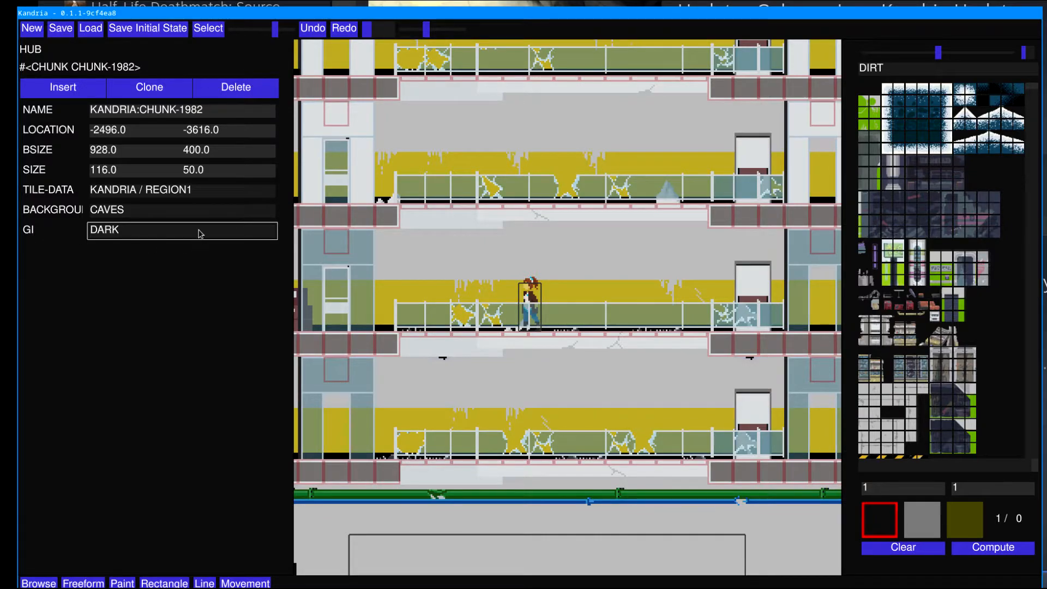
left_click(187, 214)
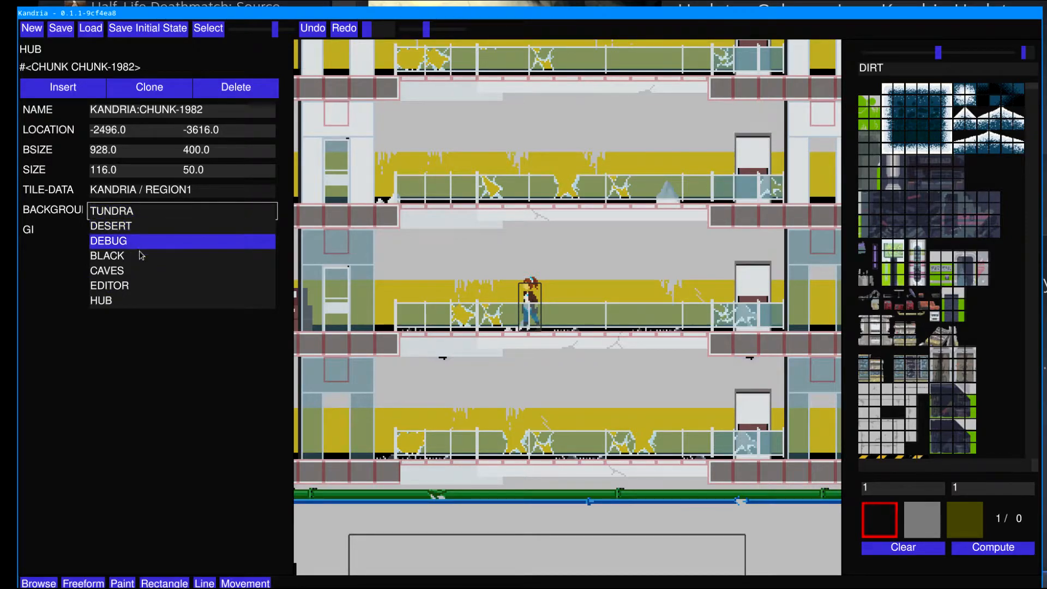
left_click(150, 385)
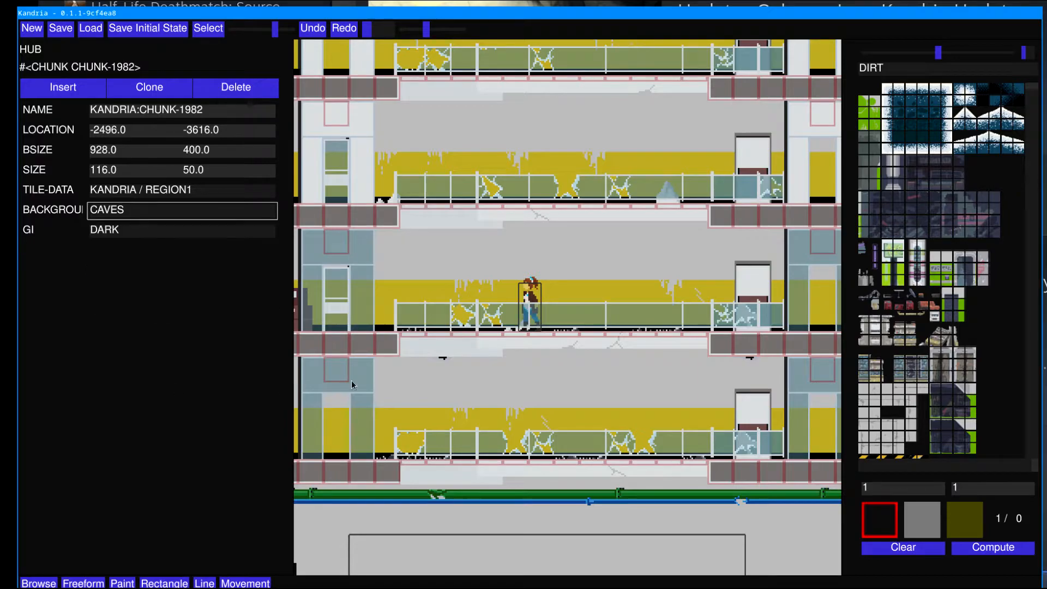
key("Escape")
left_click(583, 242)
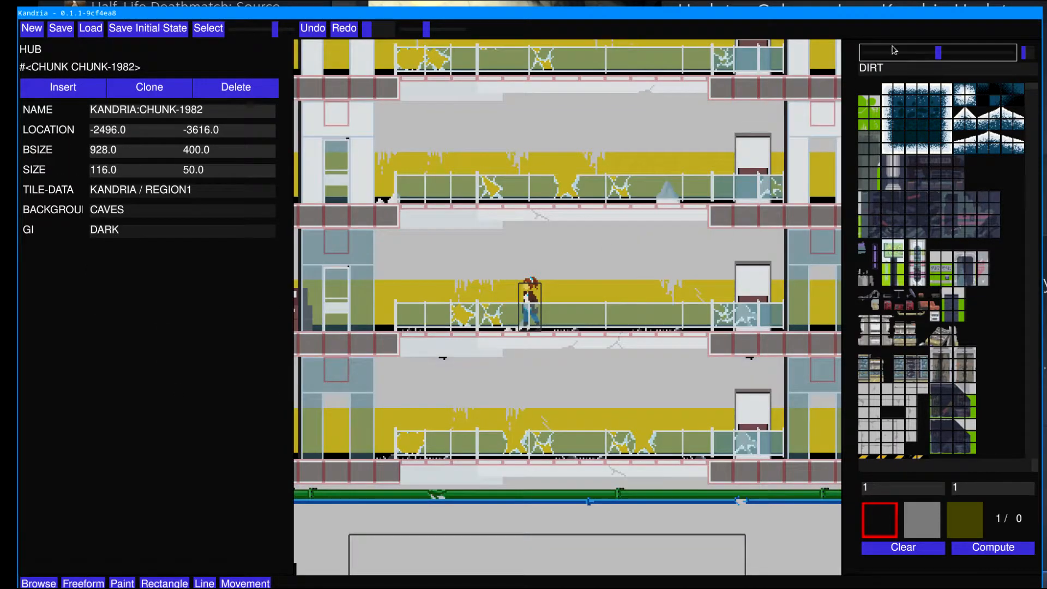
Step: Erase an irregular area of wall behind the player on the rearmost layer and view the hole in the game
left_click_drag(895, 50, 862, 52)
mouse_move(532, 303)
left_mouse_down()
mouse_move(667, 323)
mouse_move(449, 339)
mouse_move(618, 340)
left_mouse_up()
key("F1")
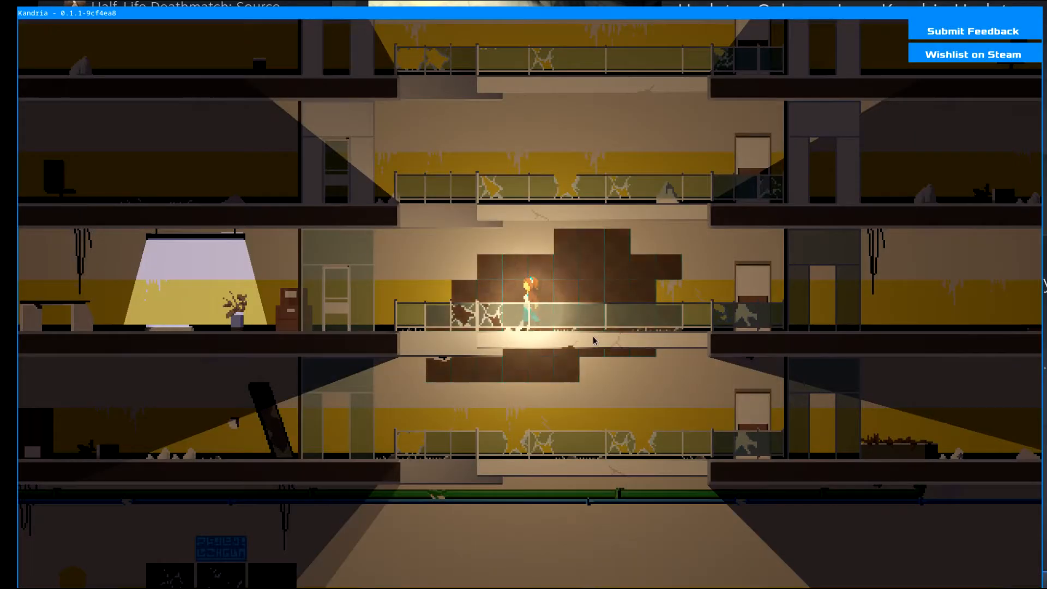
Step: Return to editing the building chunk and set its background to DESERT
key("F1")
left_click(593, 273)
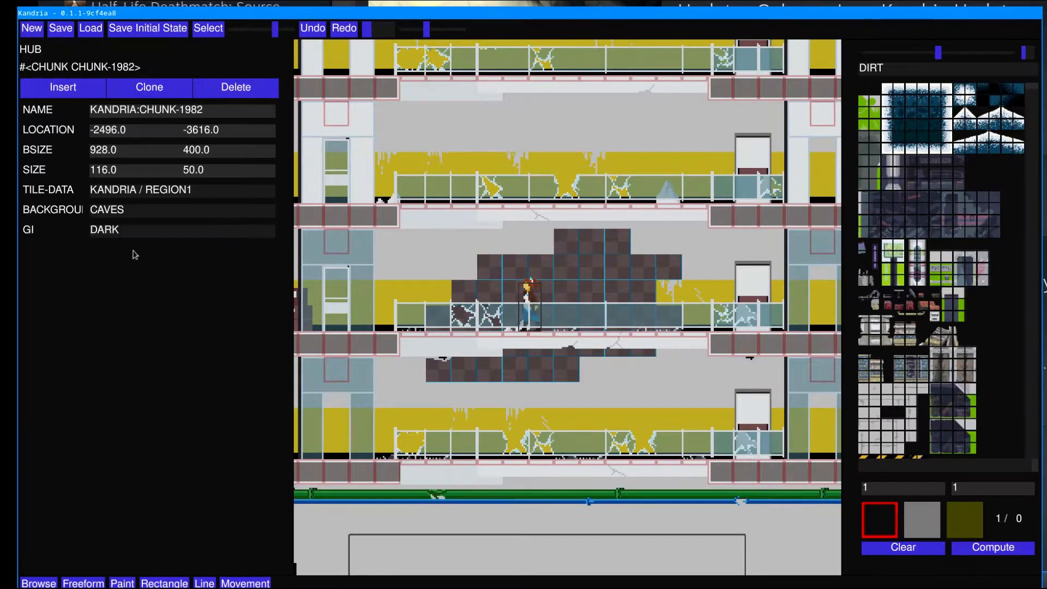
left_click(137, 210)
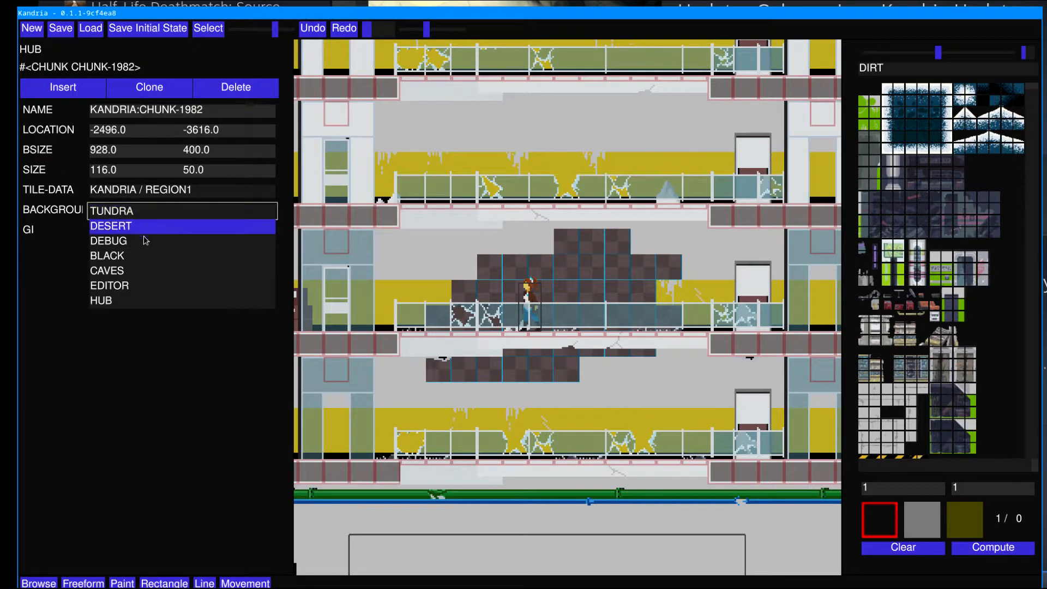
left_click(141, 231)
left_click(141, 232)
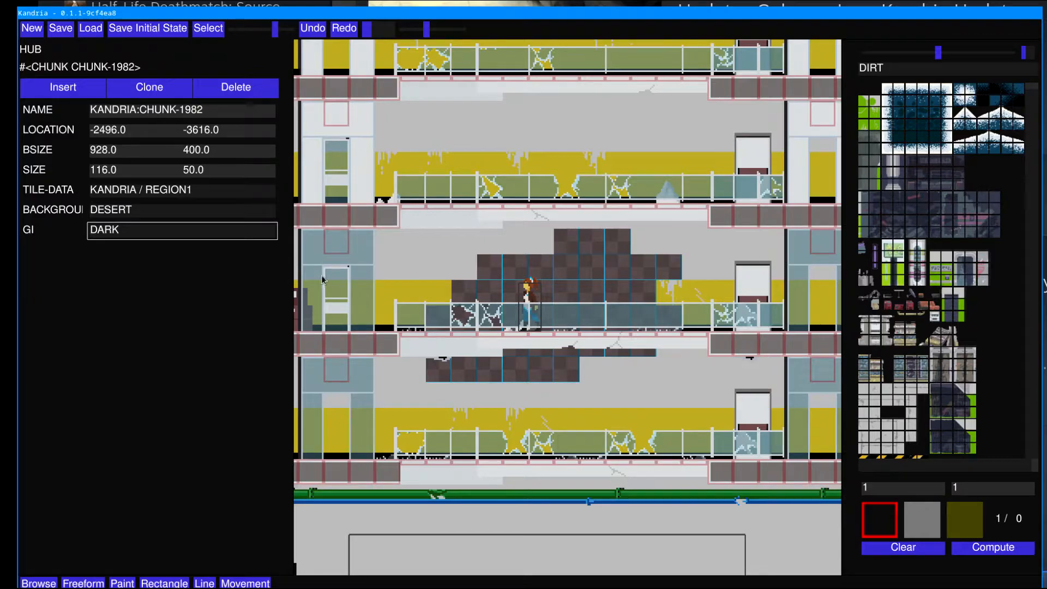
Step: Set the chunk's background to DEBUG and run past the wall hole in the game to preview it
left_click(165, 211)
left_click(135, 244)
key("F1")
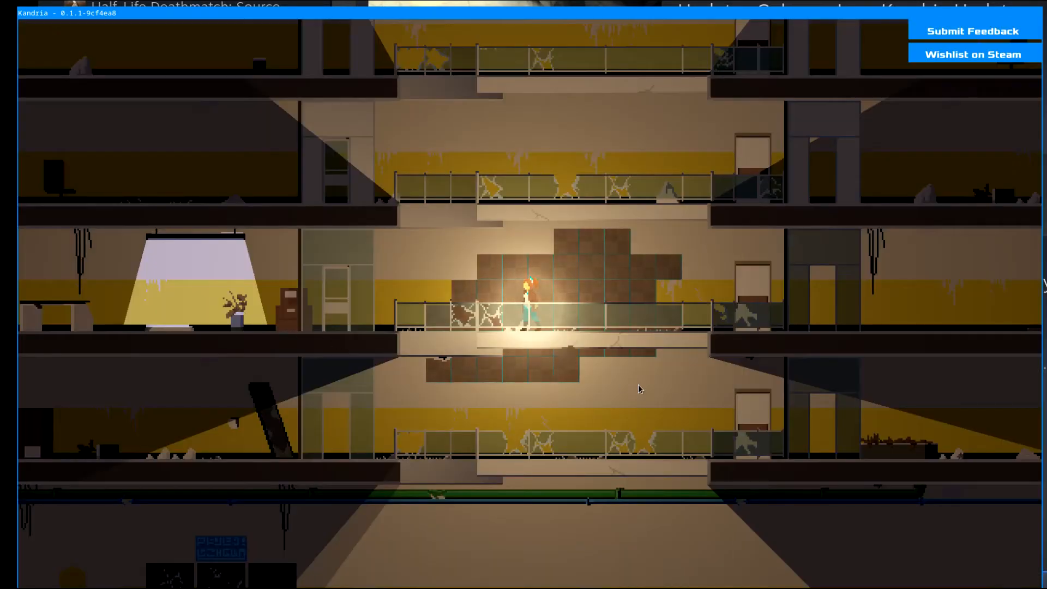
key("a")
key("d")
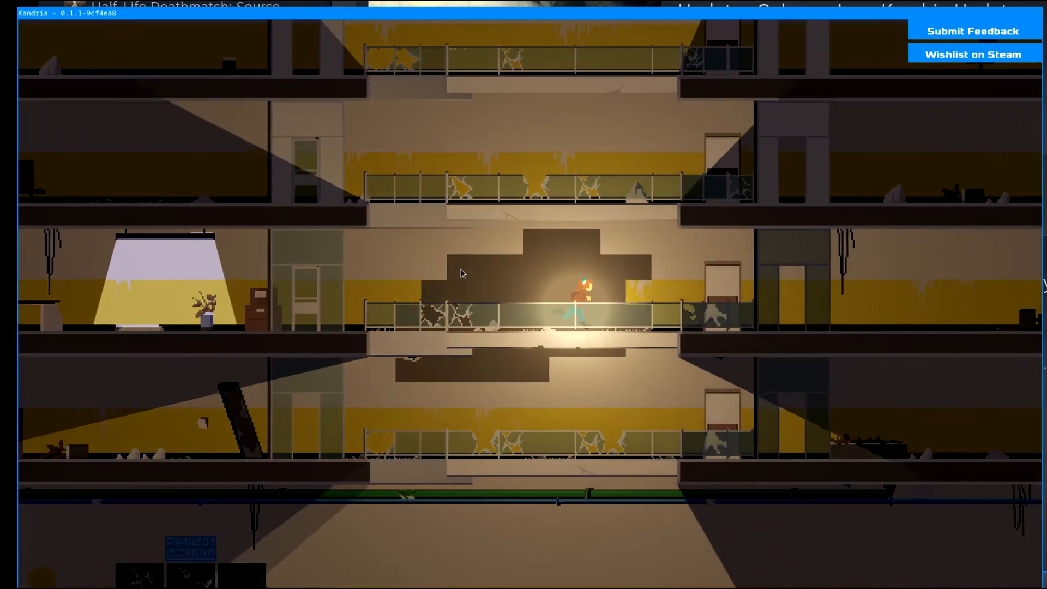
Step: Set the building chunk's background to DESERT and playtest around the wall hole to preview it
key("F1")
left_click(461, 273)
left_click(133, 213)
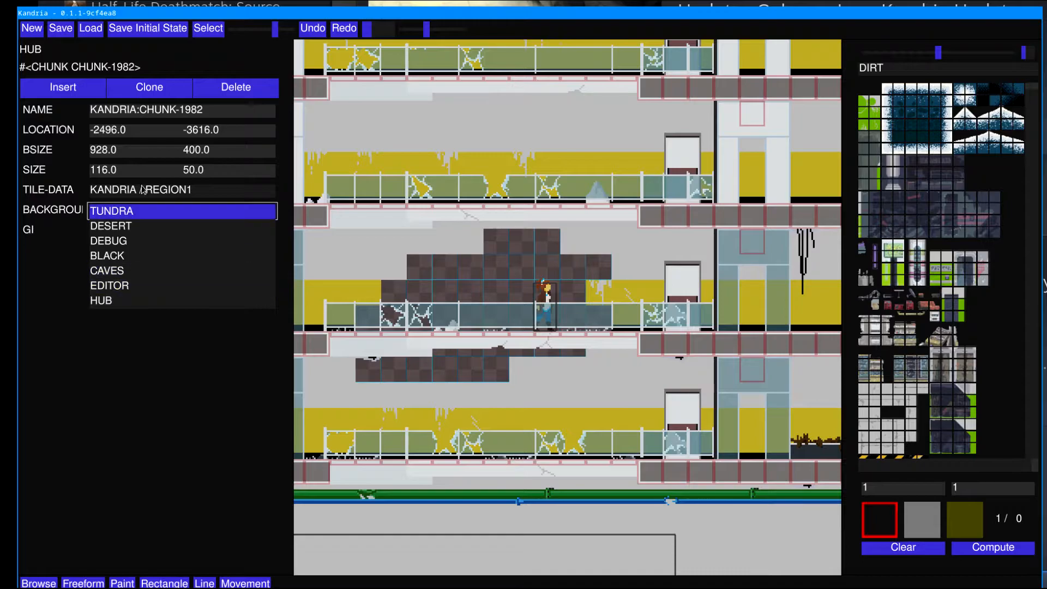
key("F1")
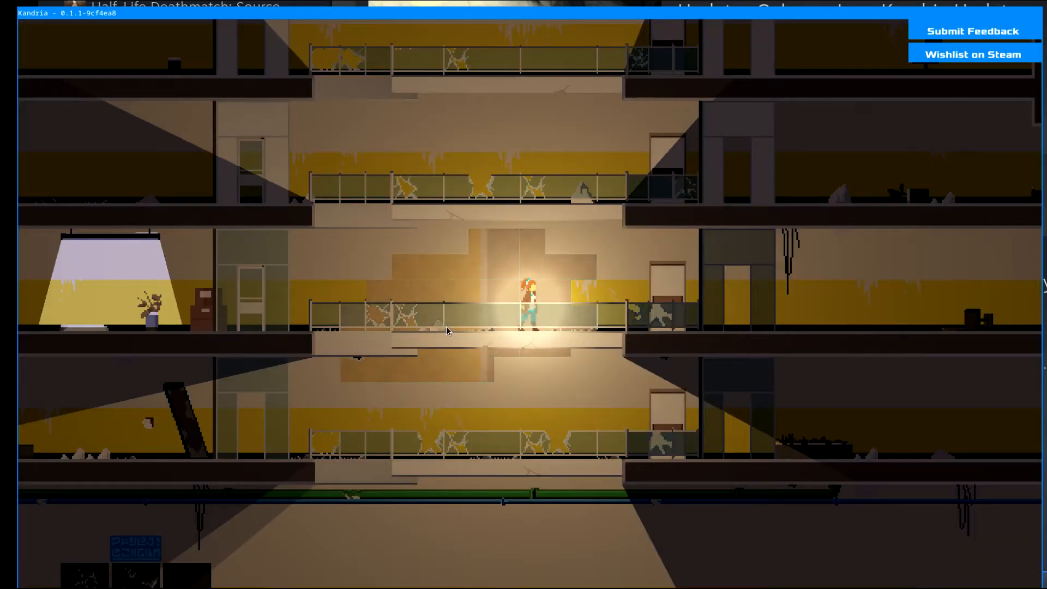
key("a")
key("d")
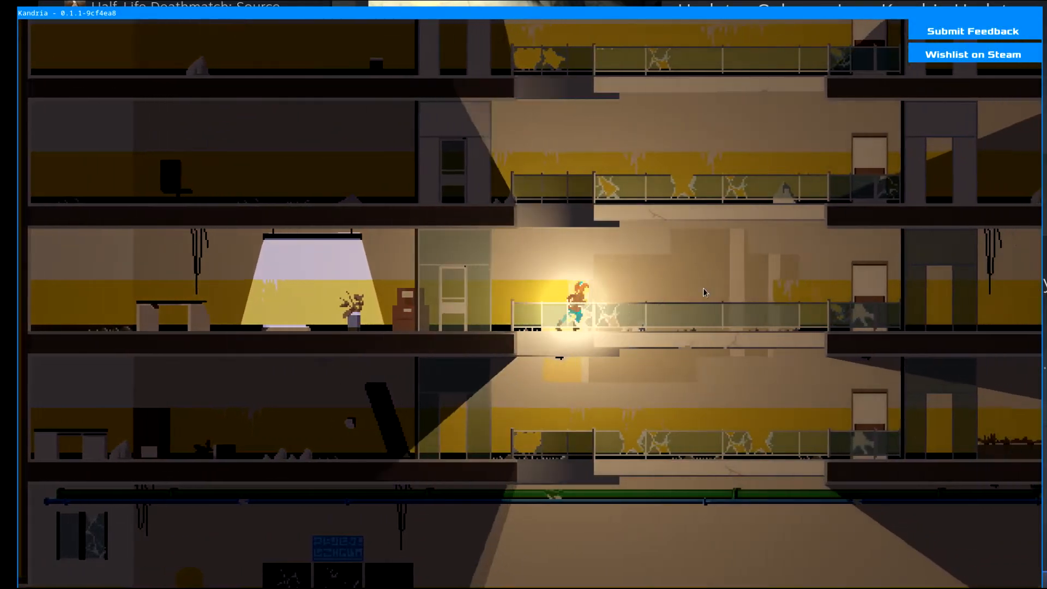
key("a")
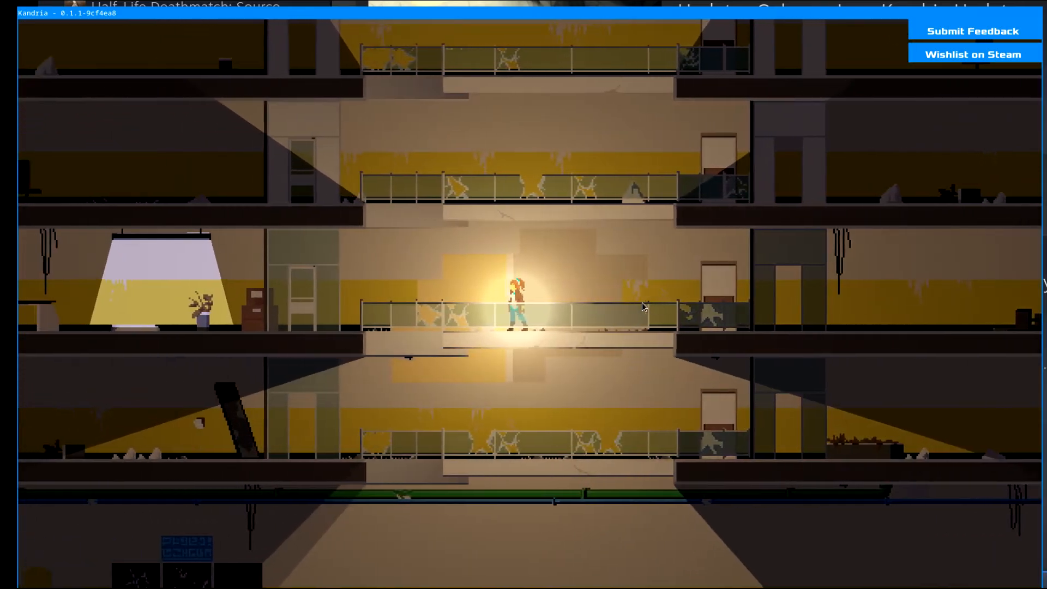
Step: Set the building chunk's background to CAVES and review the available TILE-DATA sets
key("F1")
left_click(472, 283)
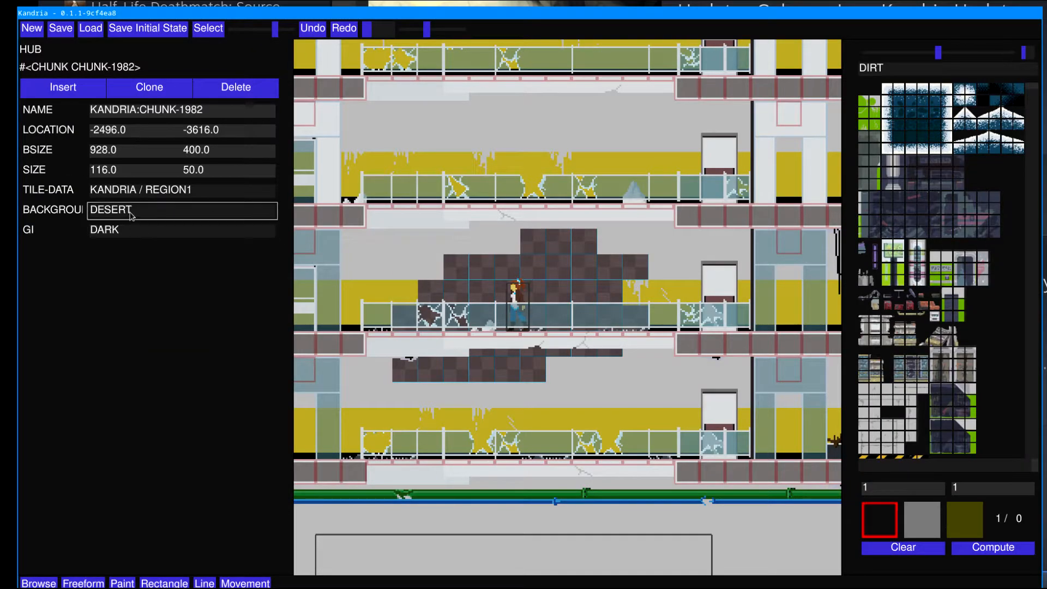
left_click(140, 210)
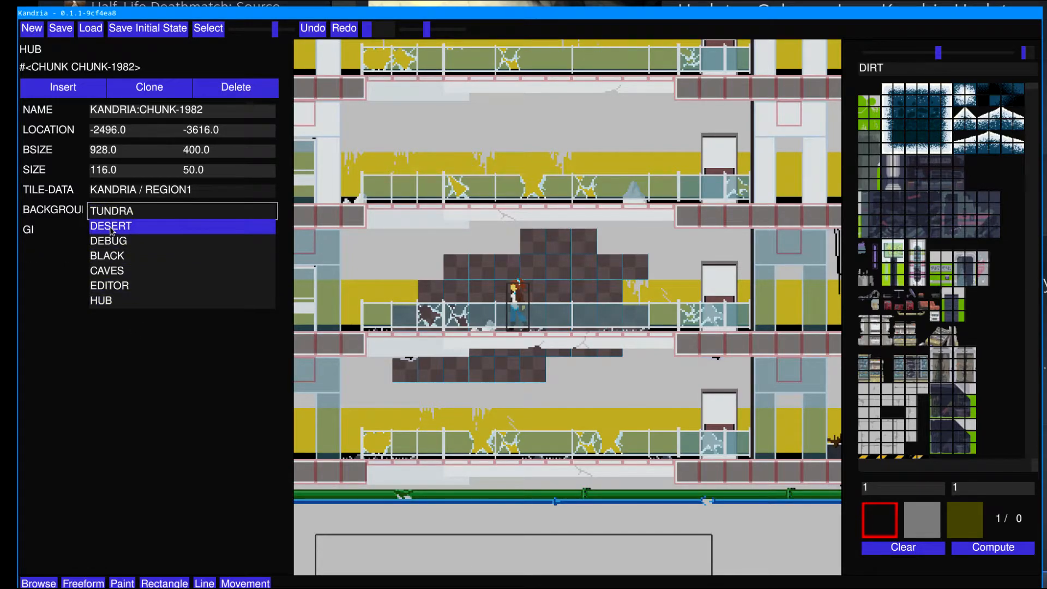
left_click(138, 270)
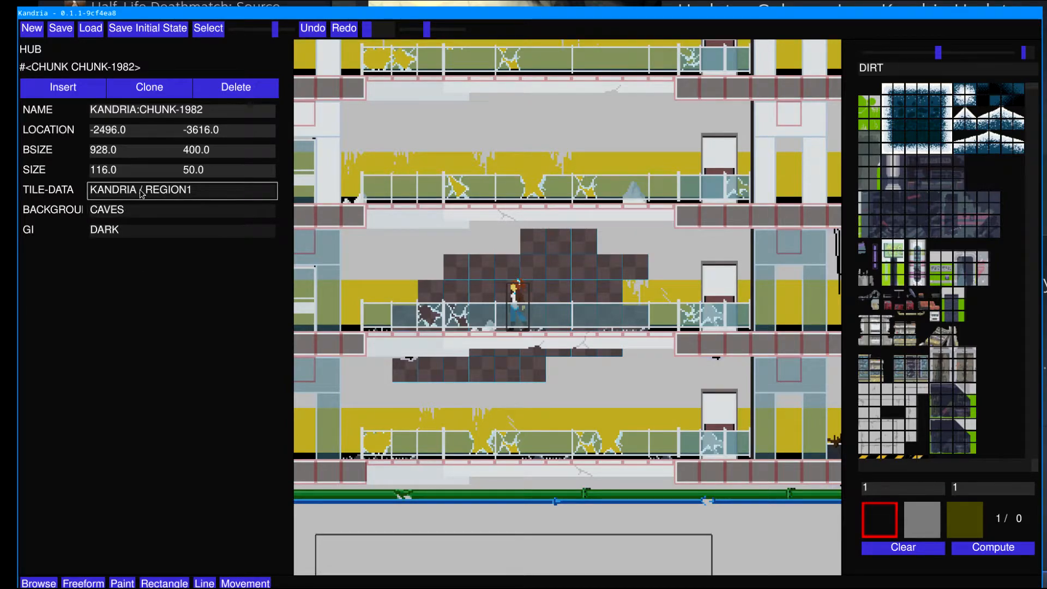
left_click(202, 194)
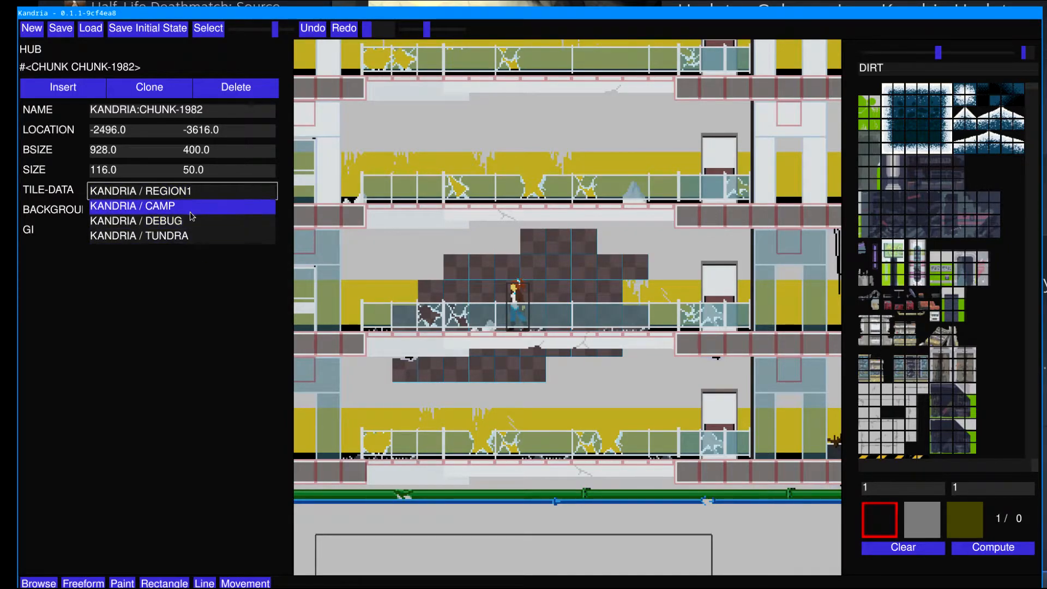
left_click(175, 348)
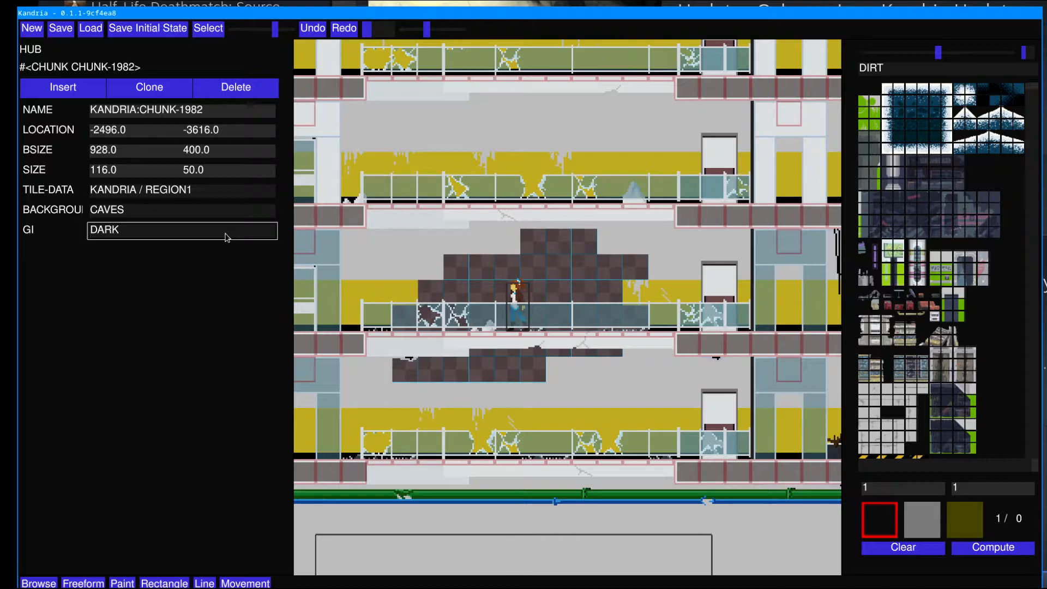
Step: Change the building chunk's GI lighting option and run along the walkway in the game to preview it
left_click(166, 236)
left_click(166, 235)
key("F1")
key("d")
key("a")
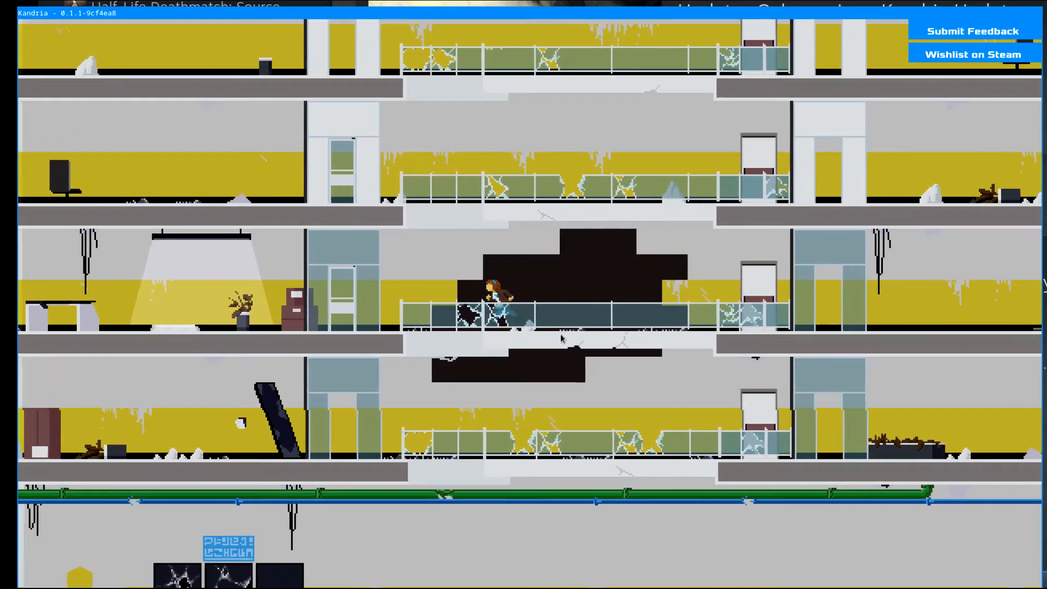
Step: Set the building chunk's GI lighting to DESERT and resume the game to preview it
key("F1")
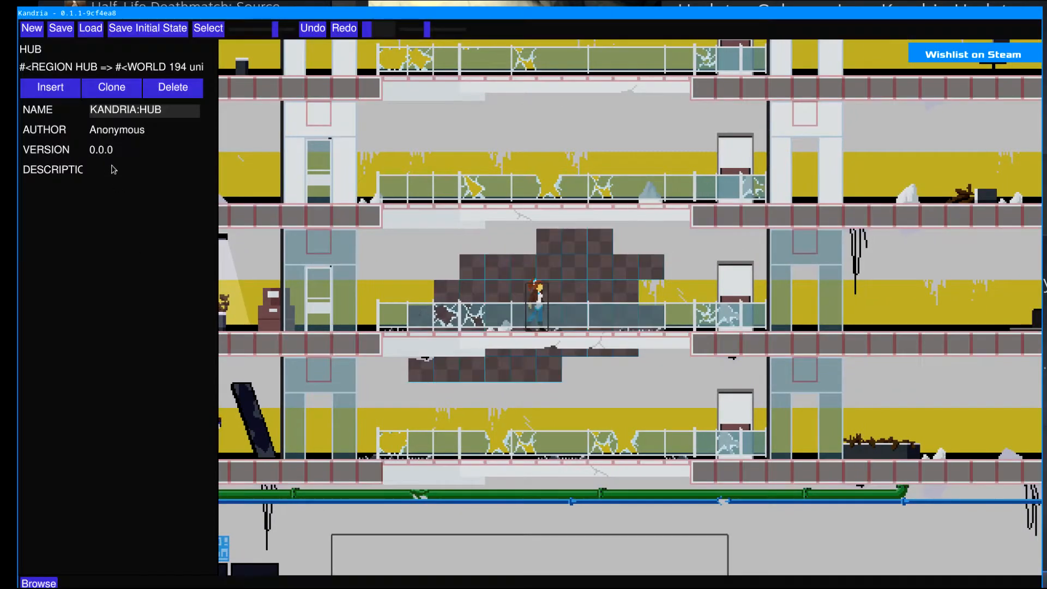
left_click(477, 276)
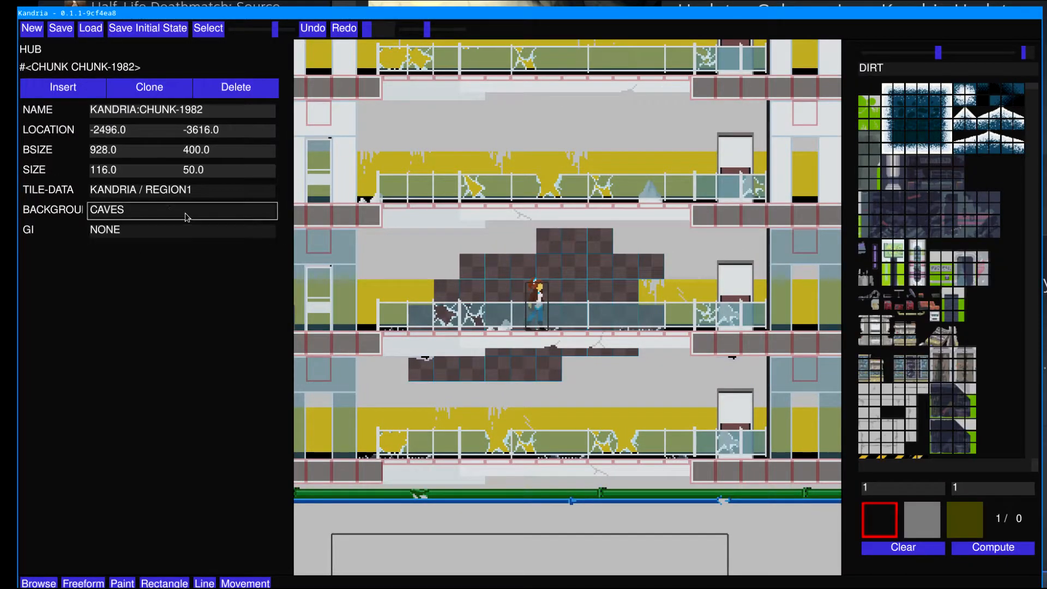
left_click(141, 236)
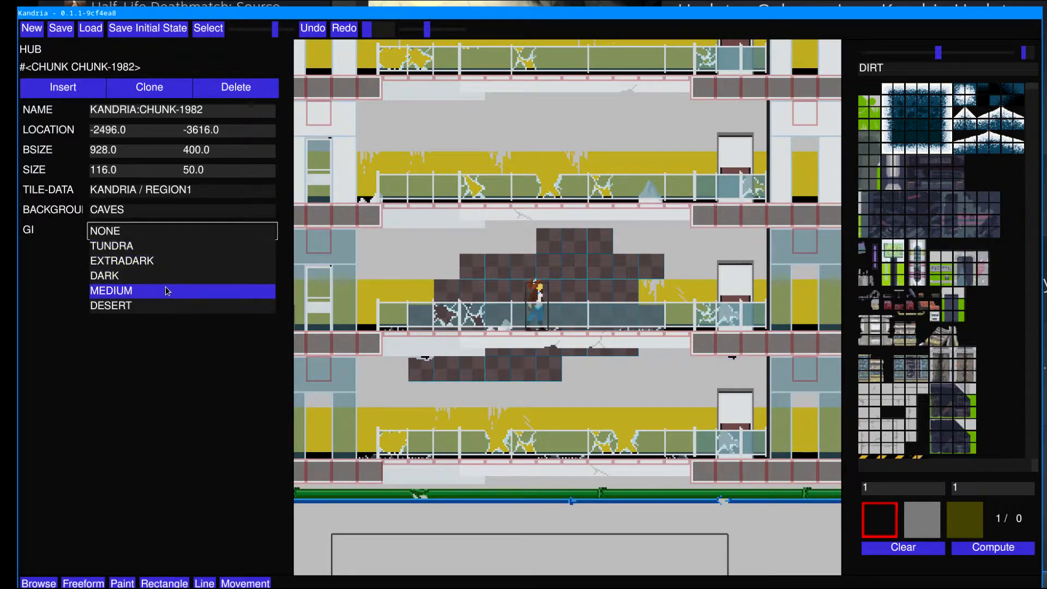
left_click(164, 304)
key("F1")
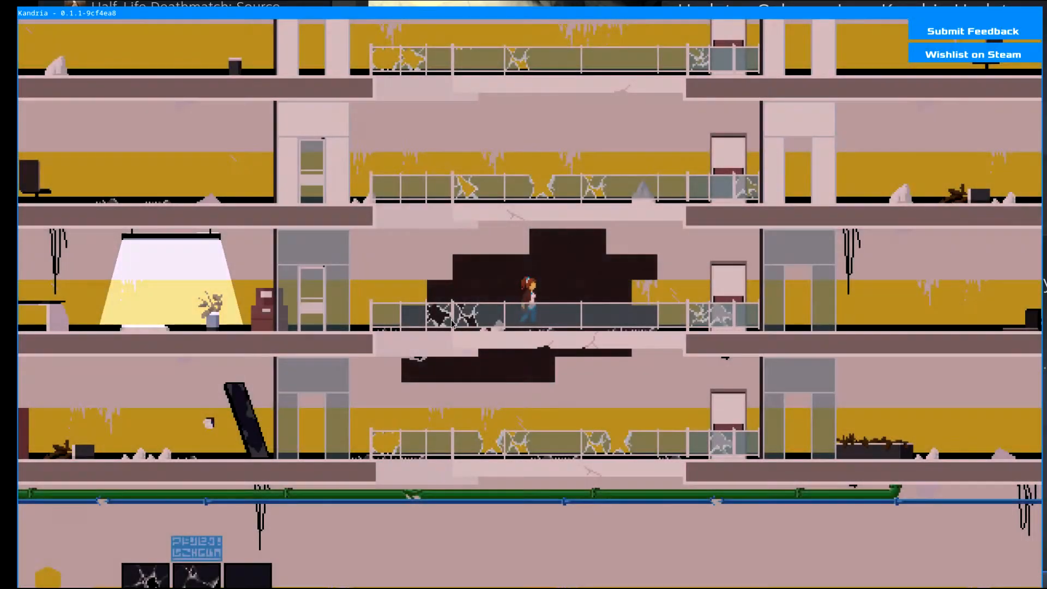
Step: Run and jump between the building's floors around the wall hole to examine the DESERT lighting
key("space")
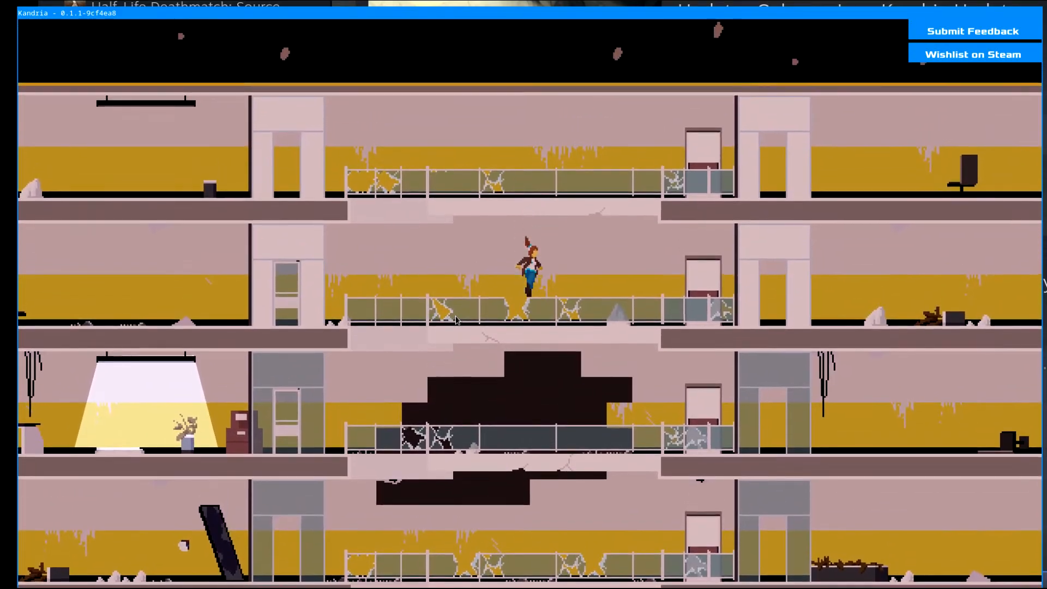
key("s")
key("a")
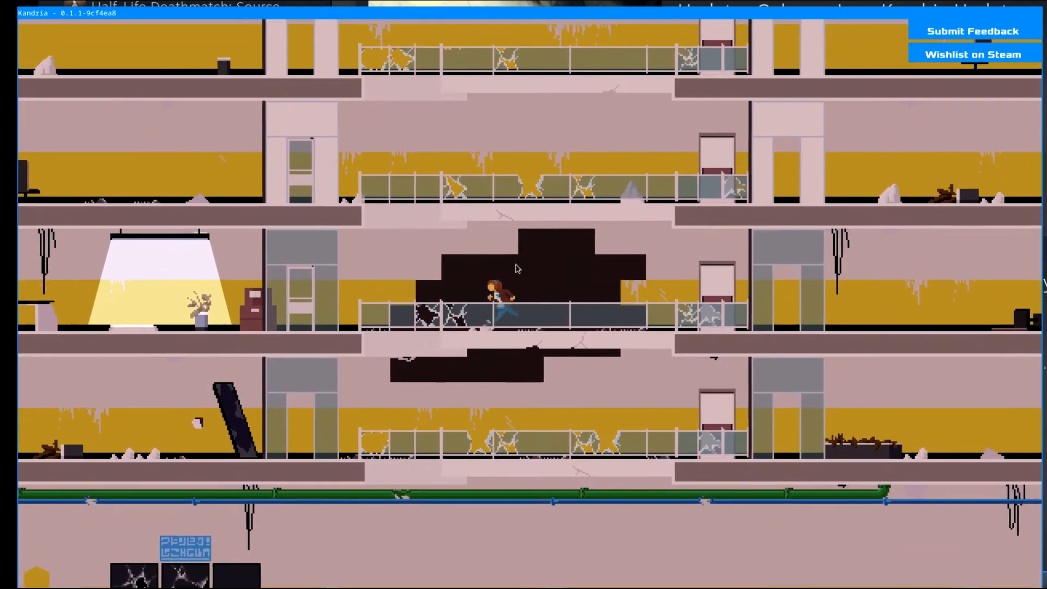
key("d")
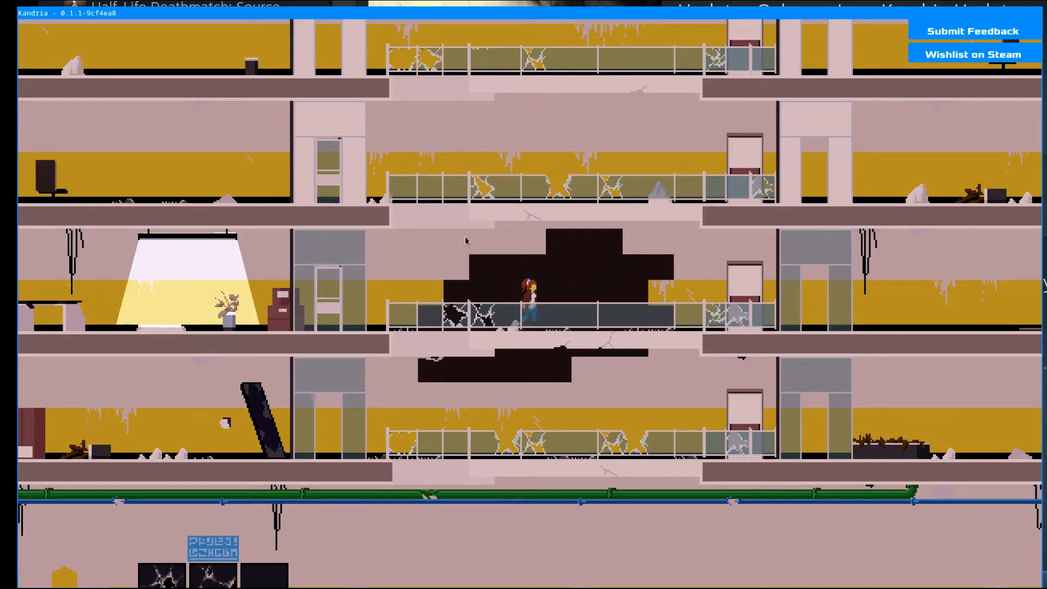
key("a")
key("d")
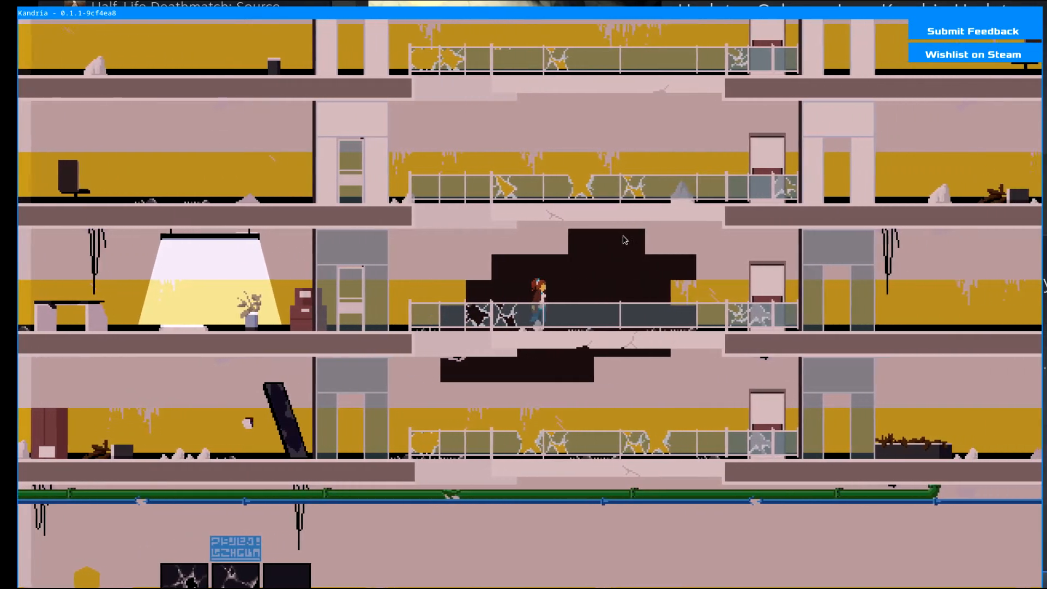
key("s")
key("space")
key("d")
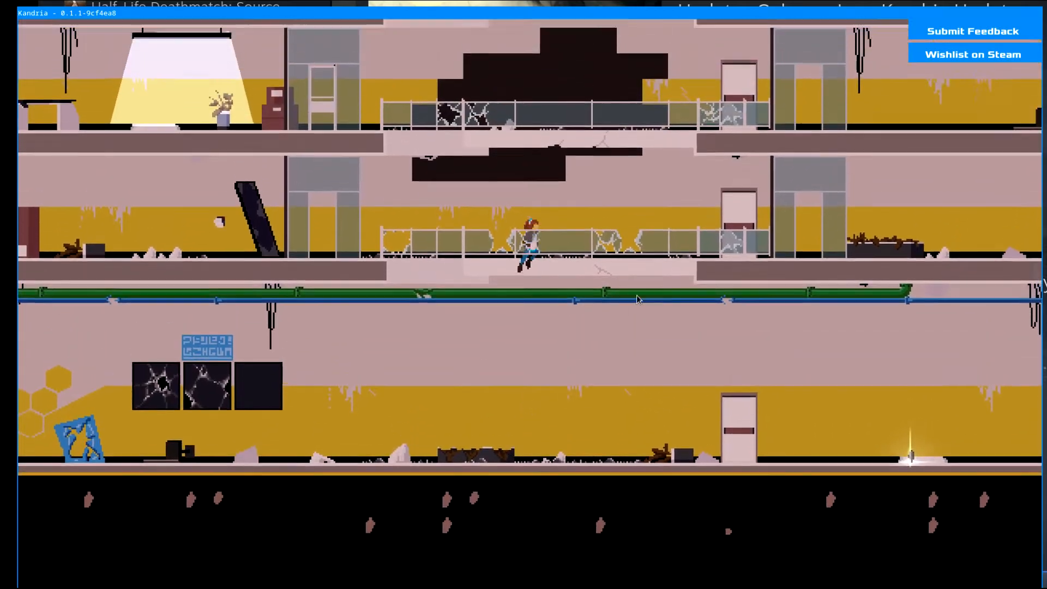
key("space")
key("a")
Step: Set the building chunk's GI lighting to MEDIUM and preview it in the game
key("F1")
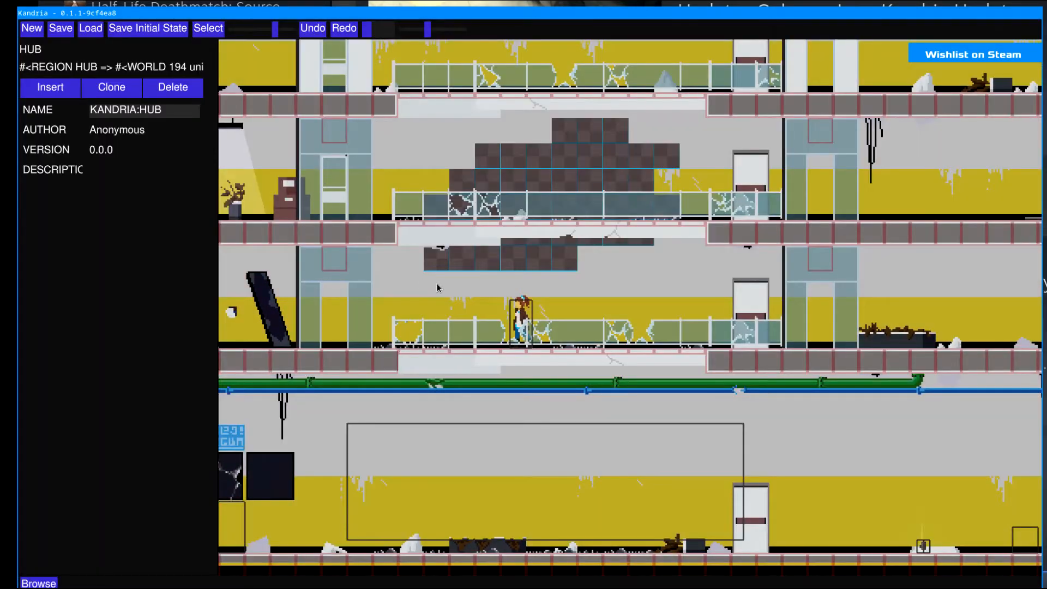
left_click(437, 287)
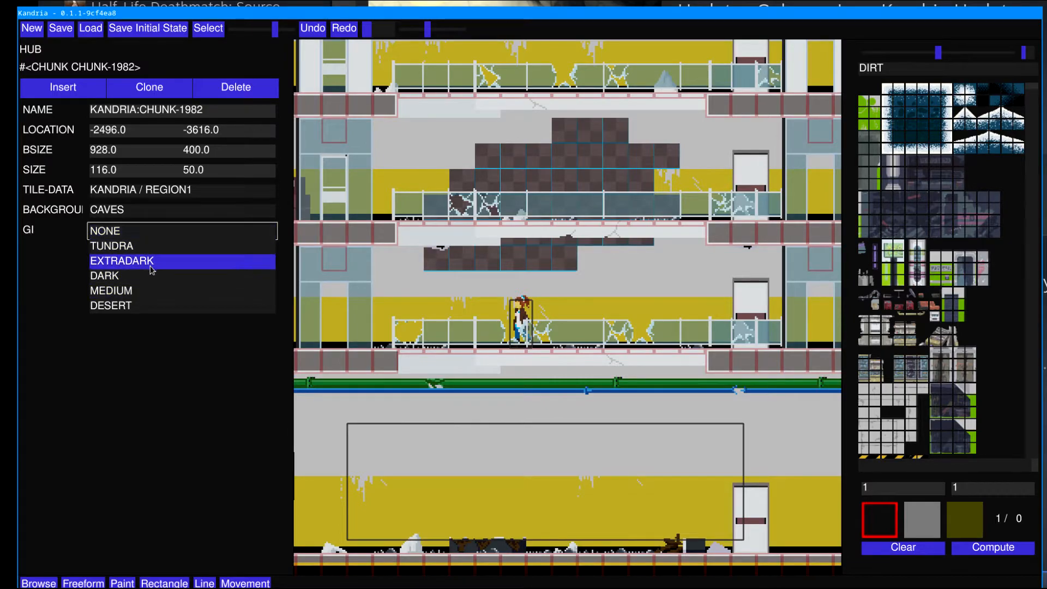
left_click(161, 291)
key("F1")
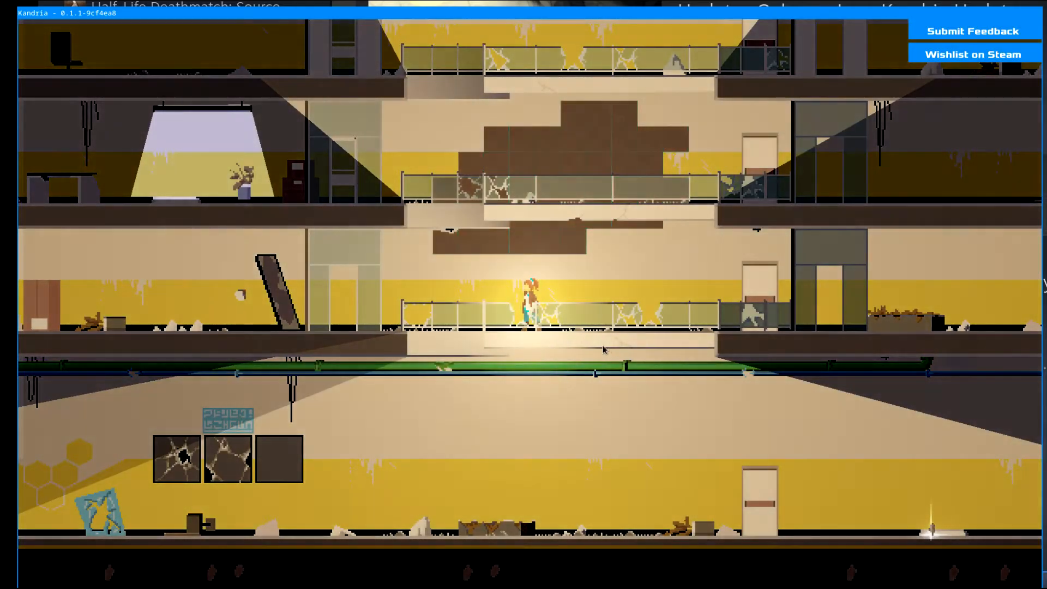
Step: Set the building chunk's GI lighting to EXTRADARK and resume the game
key("F1")
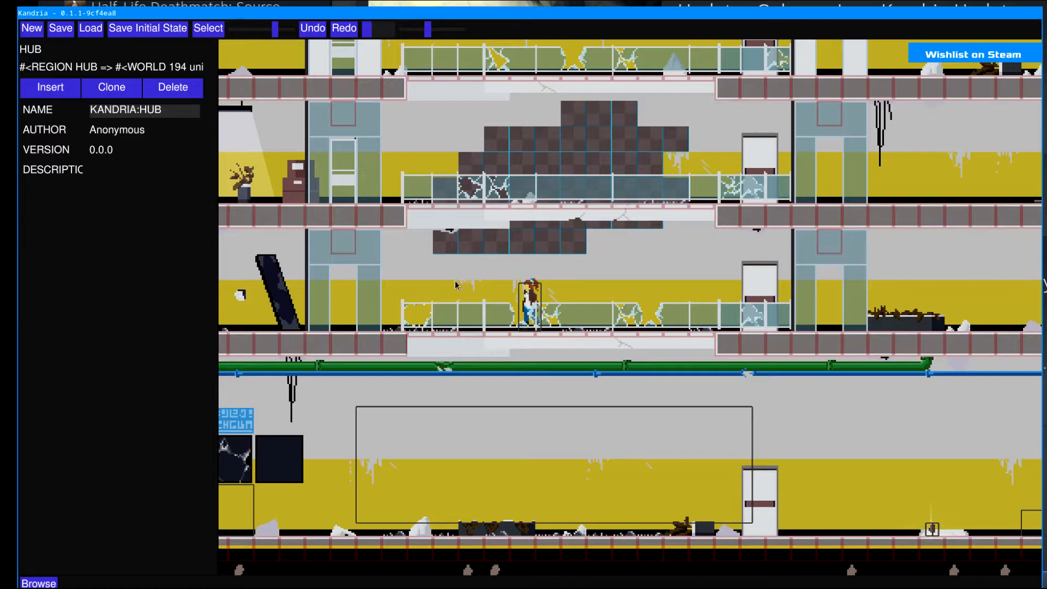
left_click(472, 284)
left_click(116, 229)
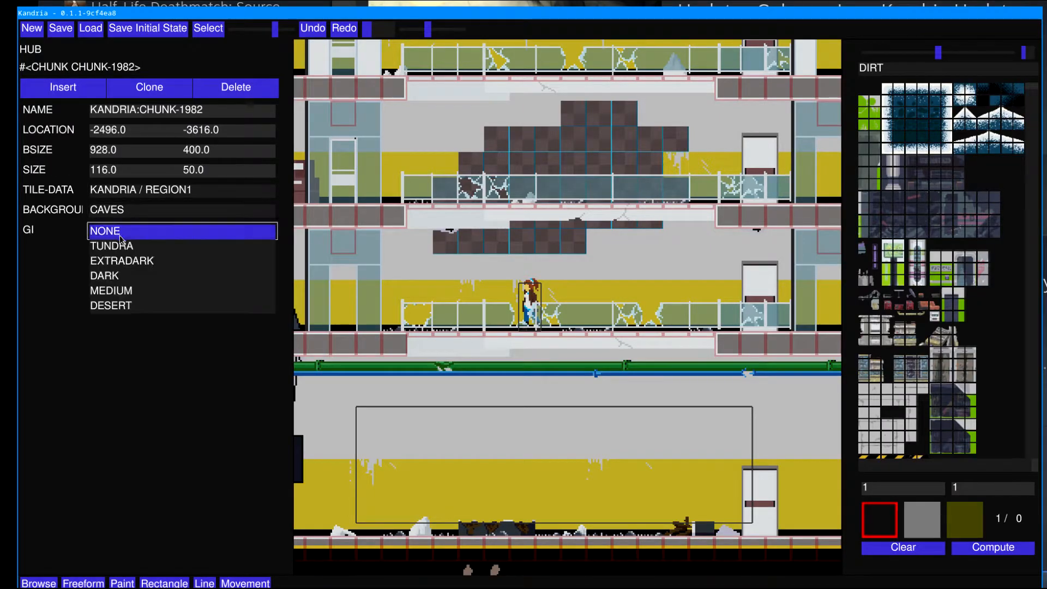
left_click(143, 262)
key("F1")
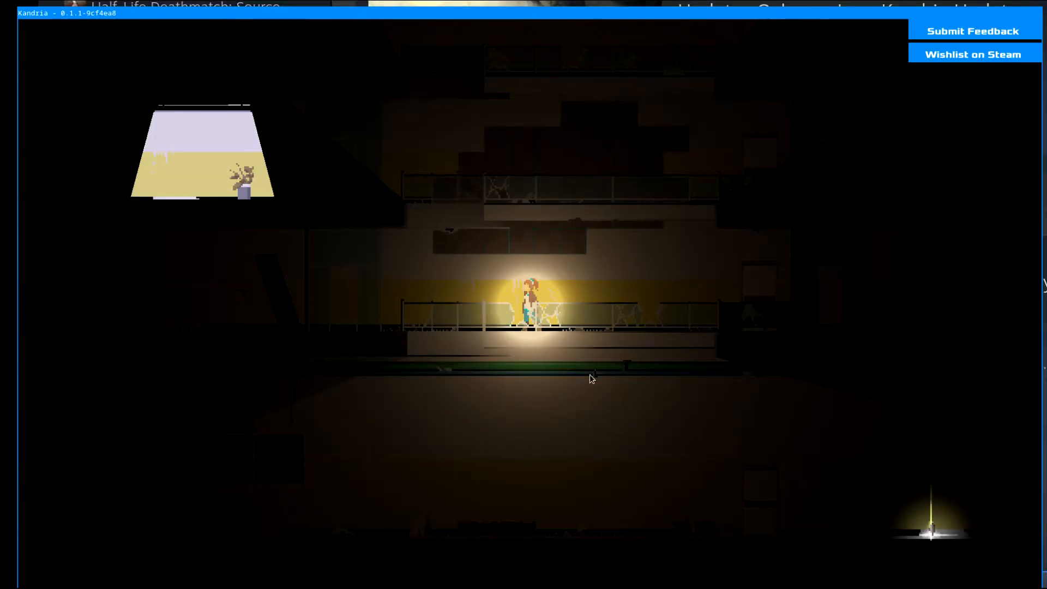
Step: Run and jump through the darkened building floors up to the hanging lamp to examine the EXTRADARK lighting
key("d")
key("a")
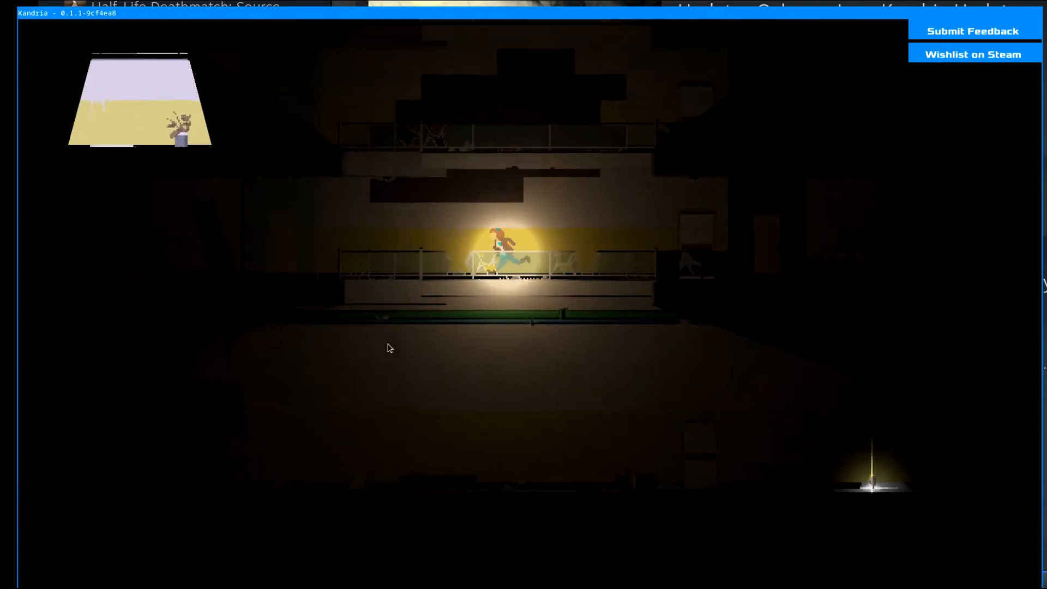
key("d")
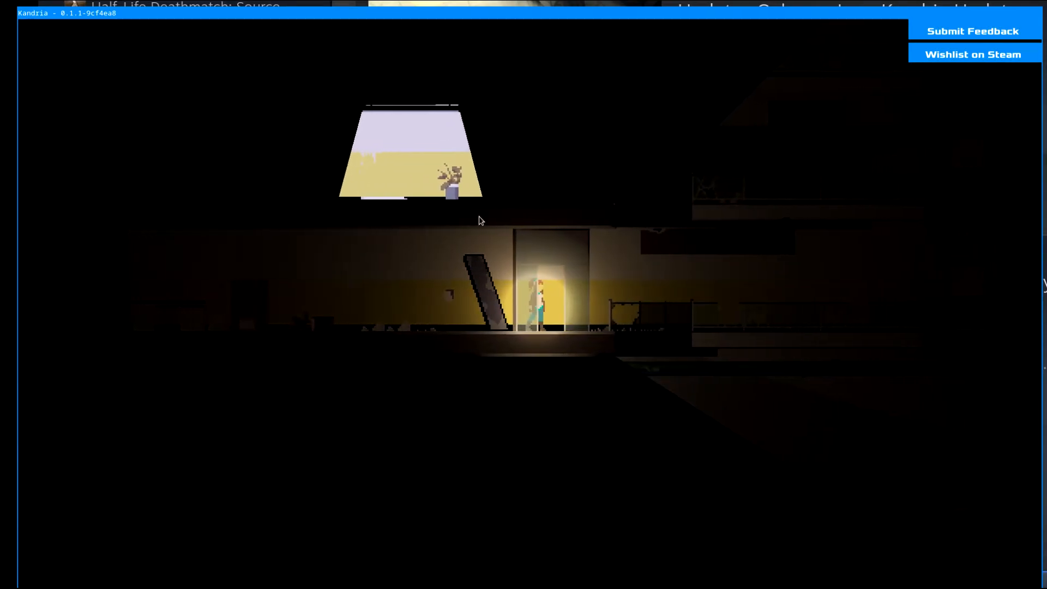
key("d")
key("space")
key("space")
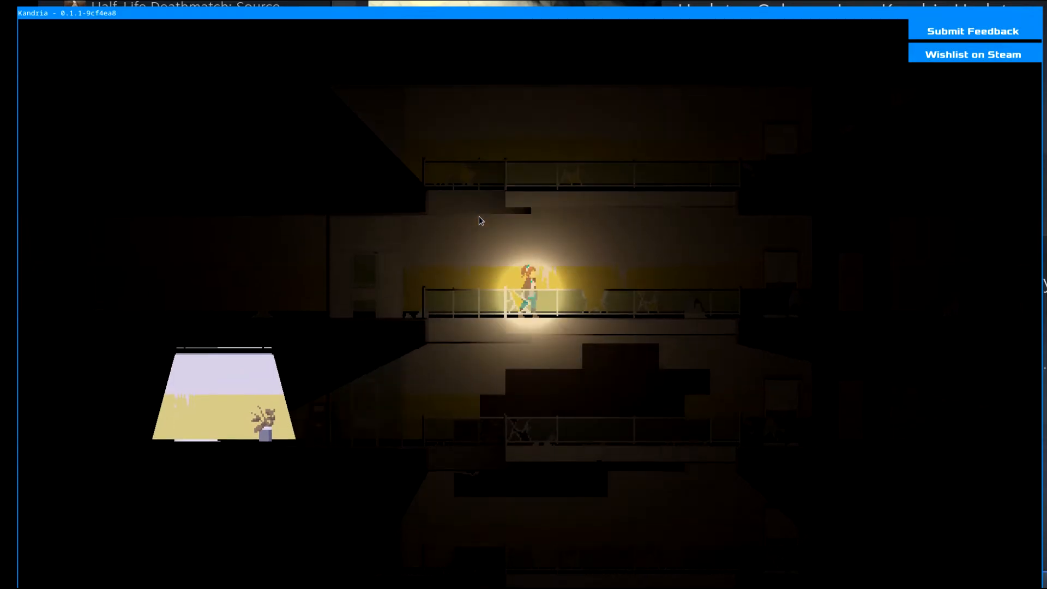
key("s")
key("a")
key("d")
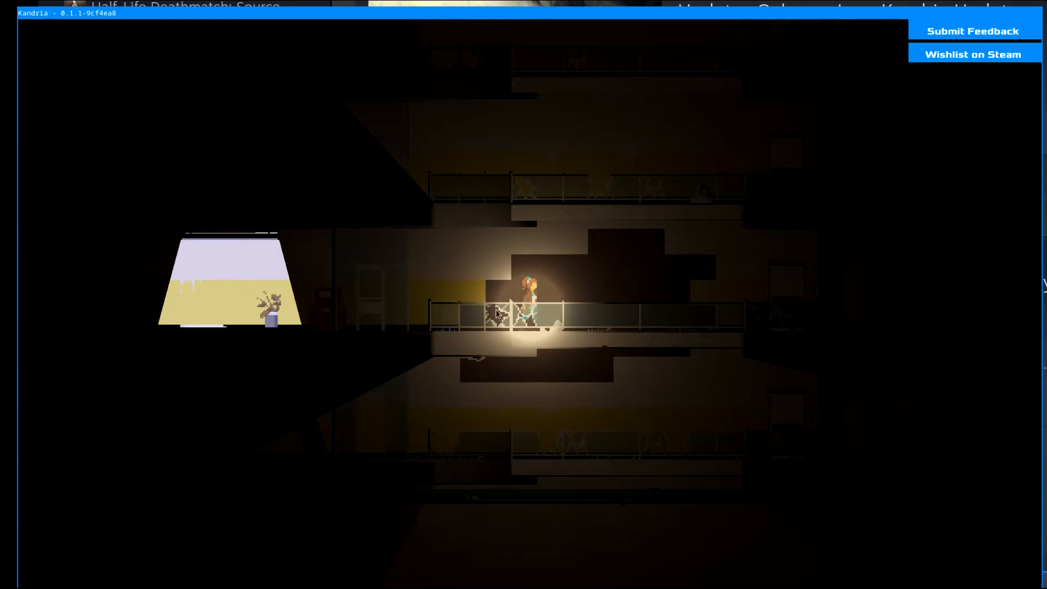
key("a")
key("d")
key("a")
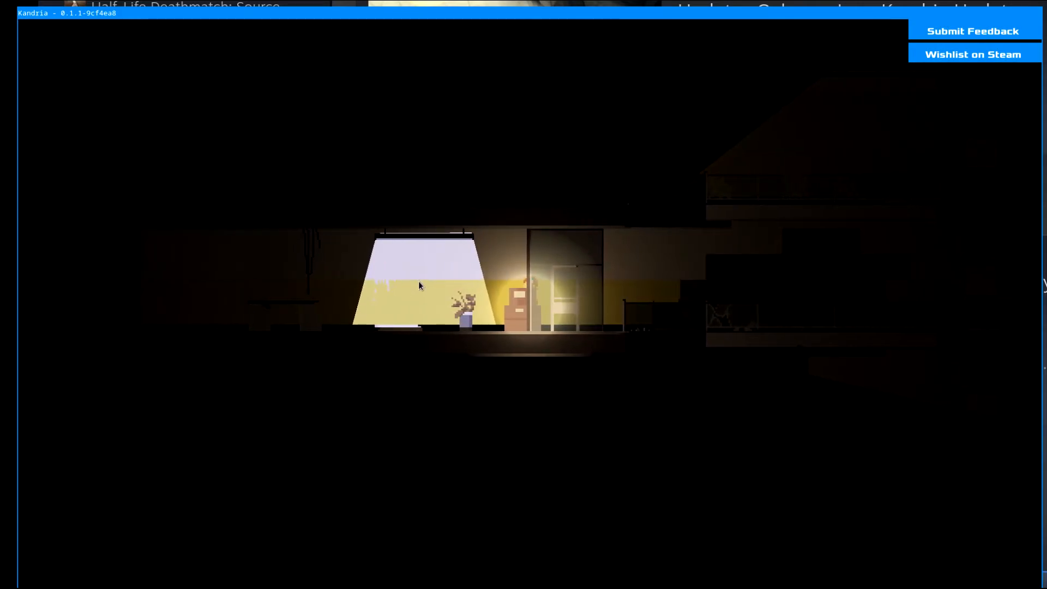
Step: Inspect the basic light entity under the hanging lamp and run briefly beside it in the game
key("grave")
left_click(388, 252)
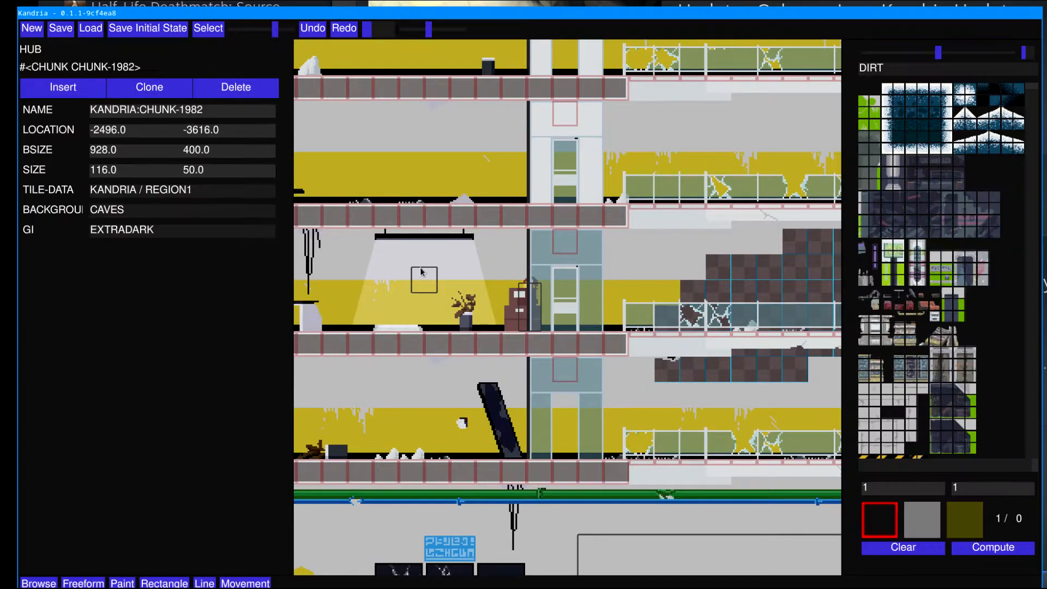
left_click(426, 275)
left_click(426, 278)
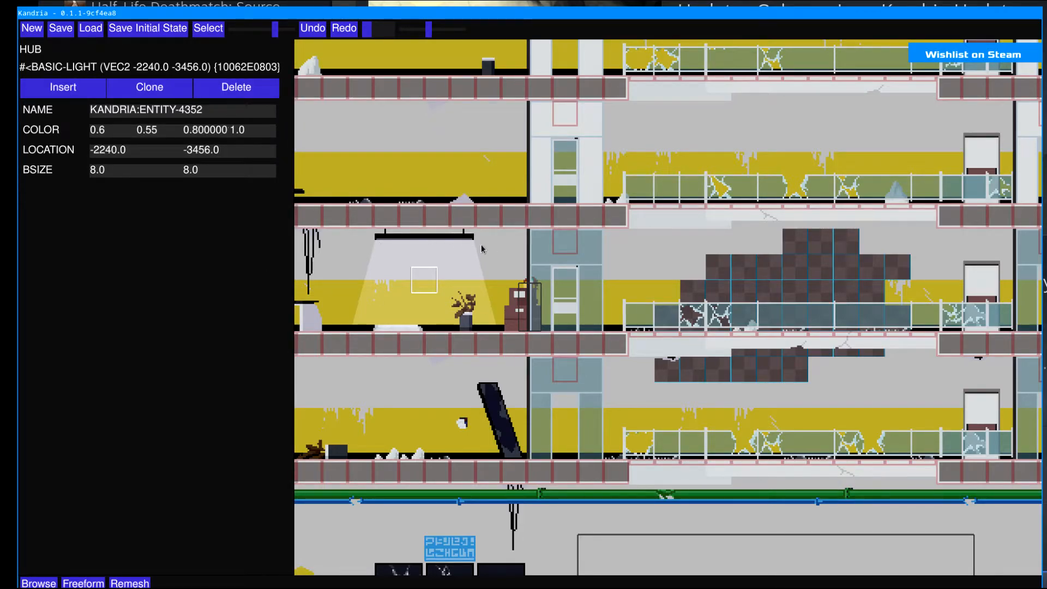
key("F1")
key("a")
key("d")
key("F1")
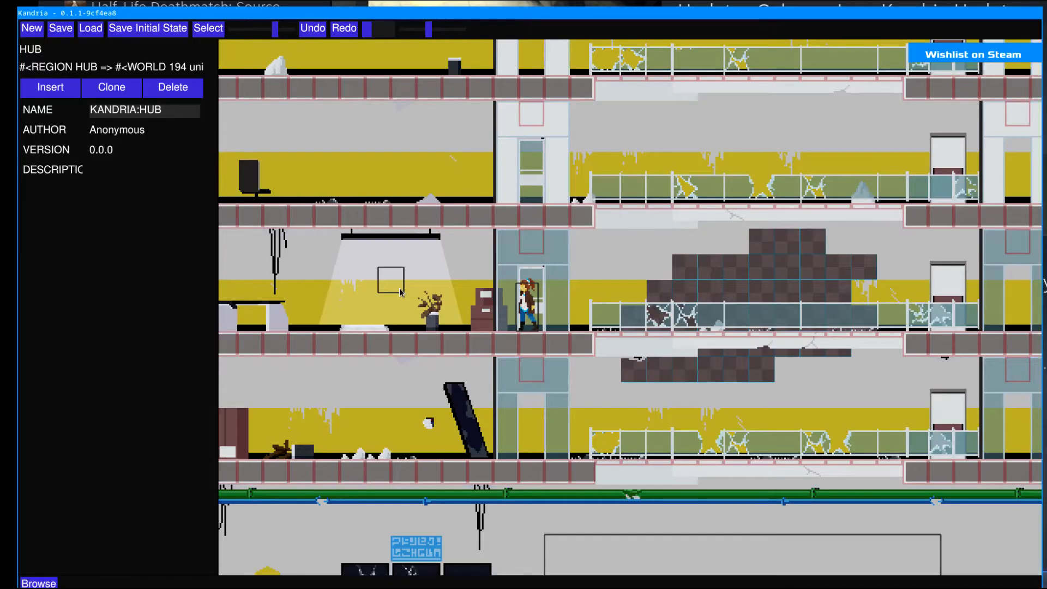
Step: Remesh the hanging lamp's basic light into a wider cone and playtest around it to preview the shape
left_click(391, 283)
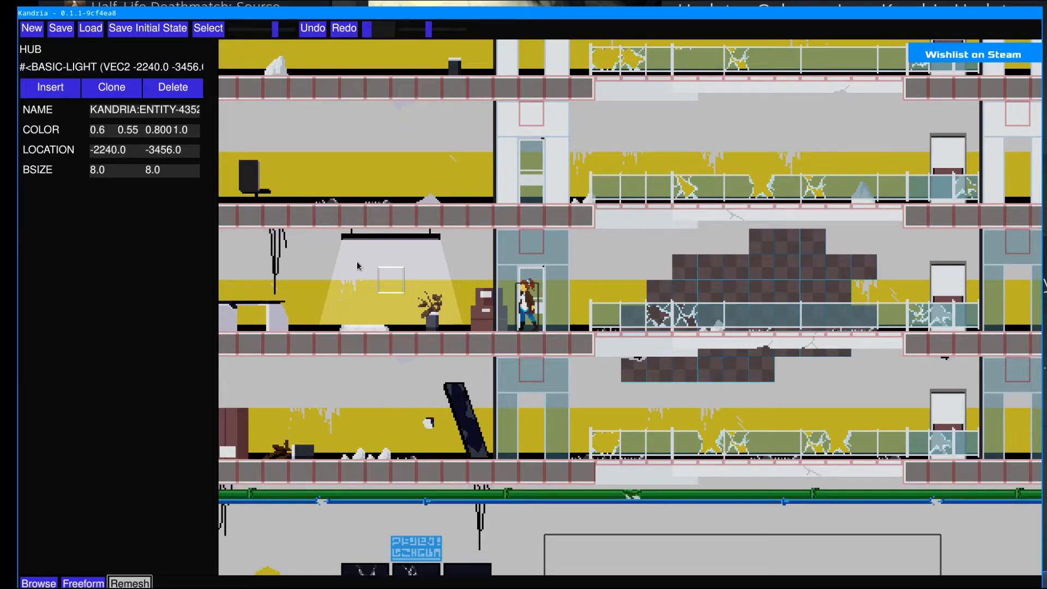
left_click(348, 245)
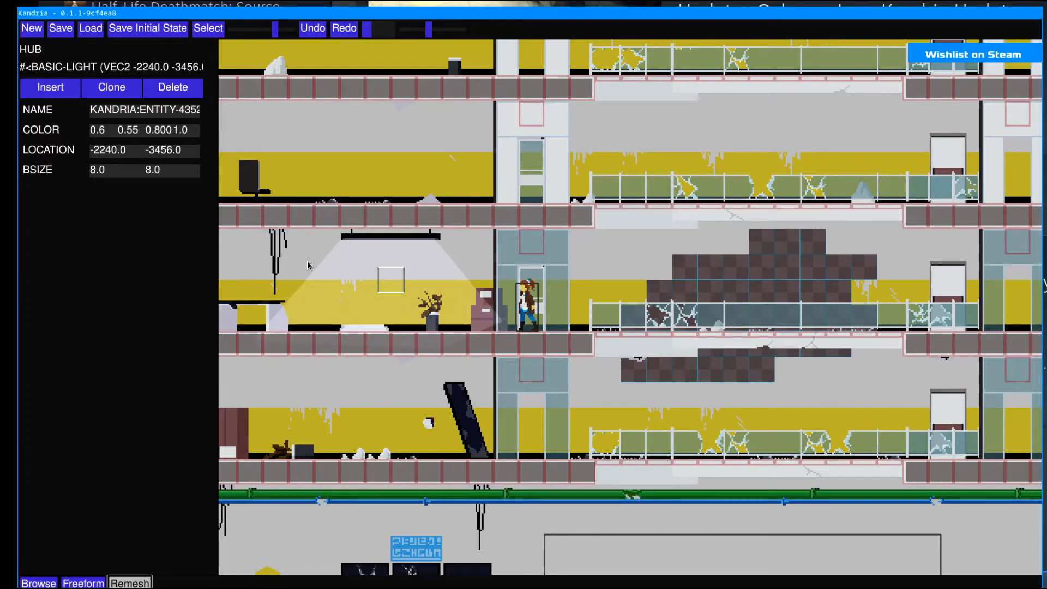
key("section")
key("a")
key("d")
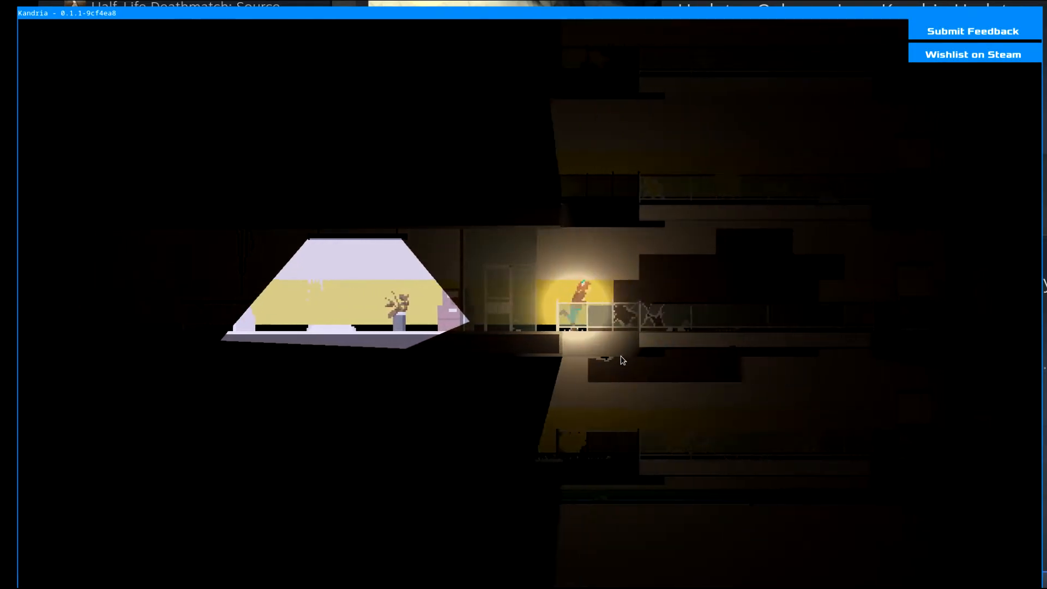
key("section")
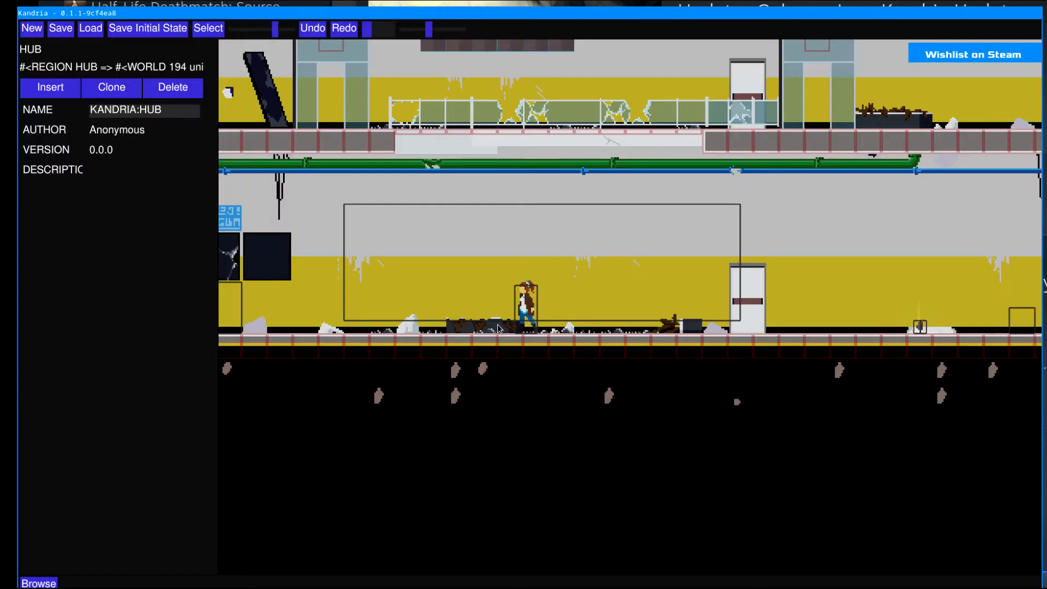
key("section")
key("space")
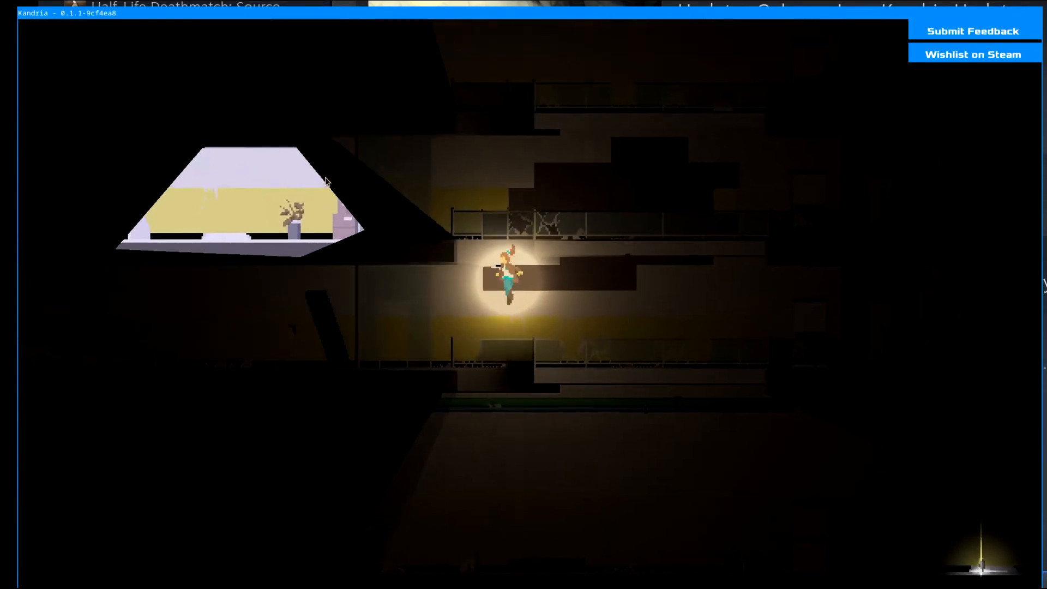
key("section")
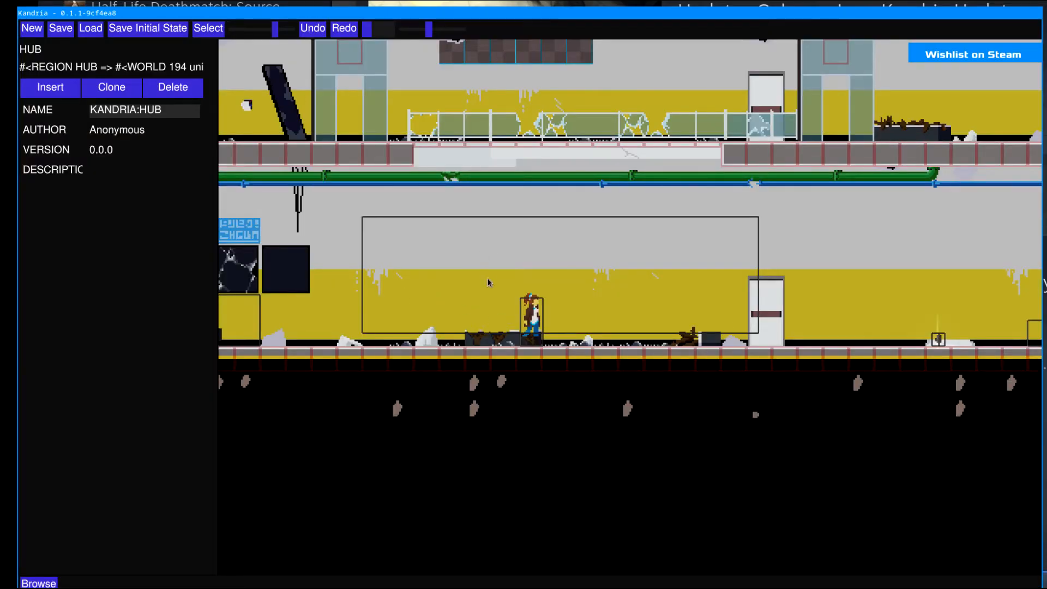
Step: Insert a BALLOON entity and place it in the air beside the character on the building's ground floor
left_click(436, 265)
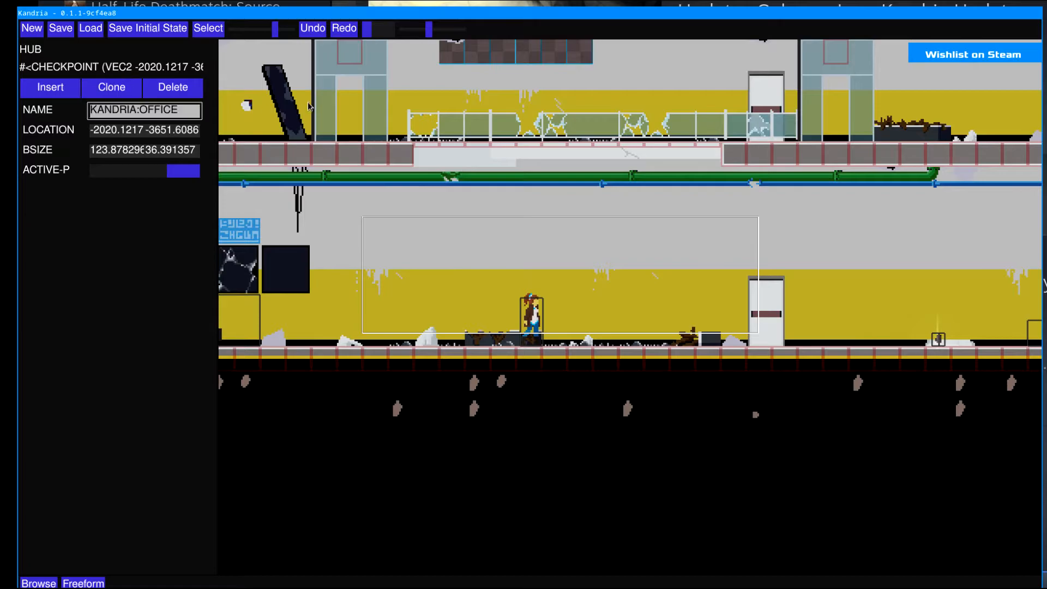
mouse_move(275, 28)
left_mouse_down()
mouse_move(265, 30)
mouse_move(272, 35)
left_mouse_up()
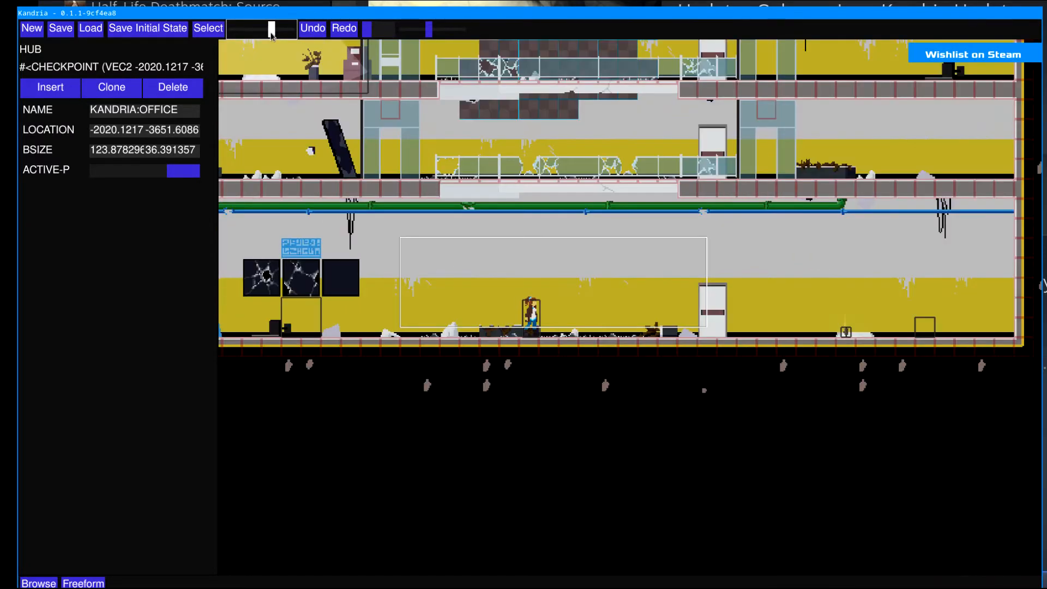
middle_click_drag(353, 257, 386, 326)
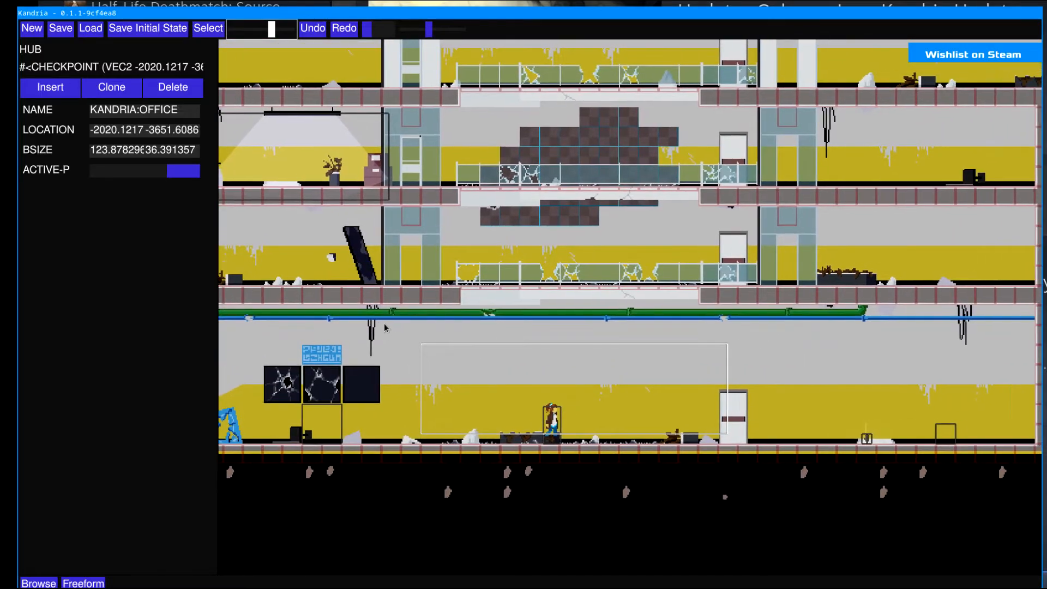
left_click(52, 89)
left_click(520, 175)
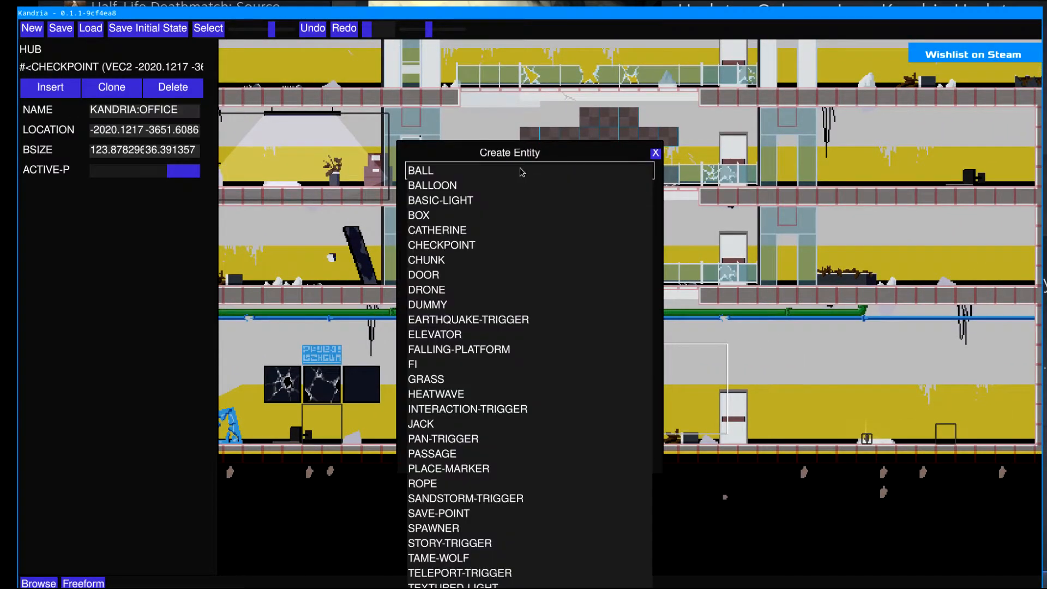
scroll(551, 392, "down", 5)
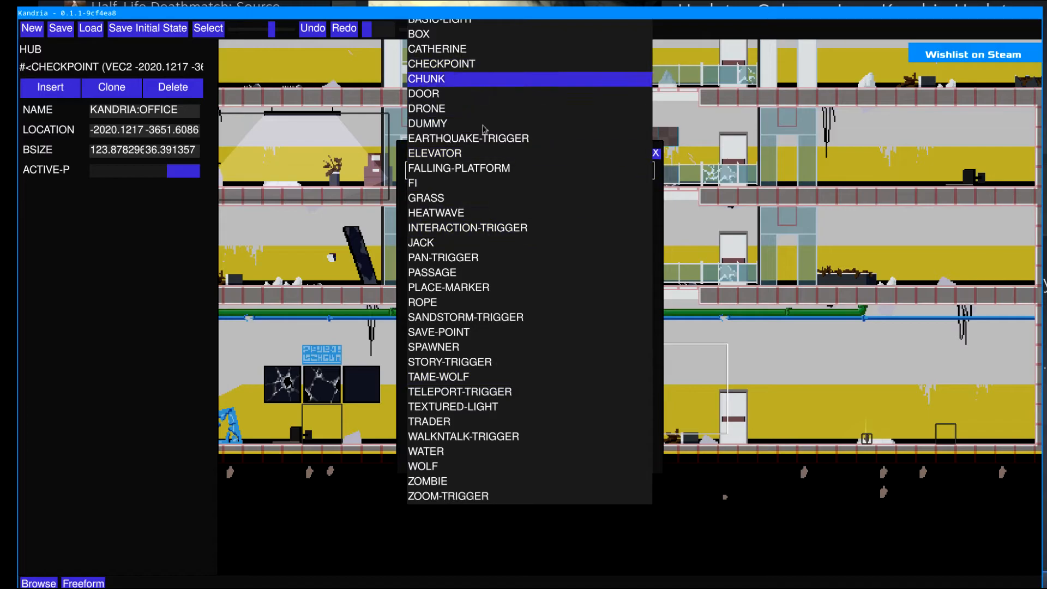
scroll(477, 322, "up", 5)
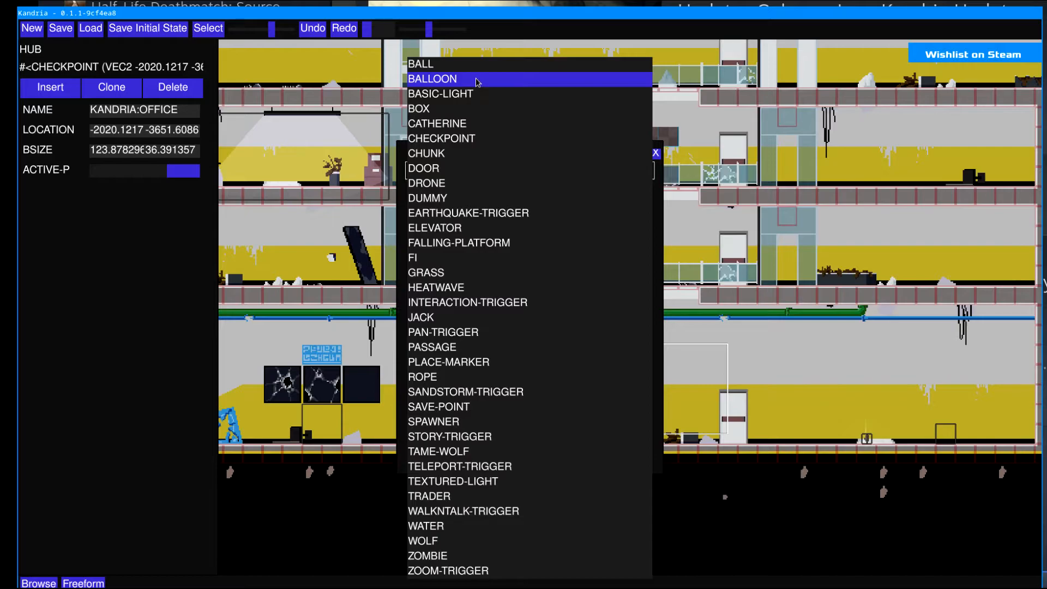
left_click(476, 80)
left_click(647, 464)
left_click_drag(532, 305, 601, 395)
Step: Resume the game and jump around the new balloon in both directions to playtest bouncing on it
key("F1")
key("space")
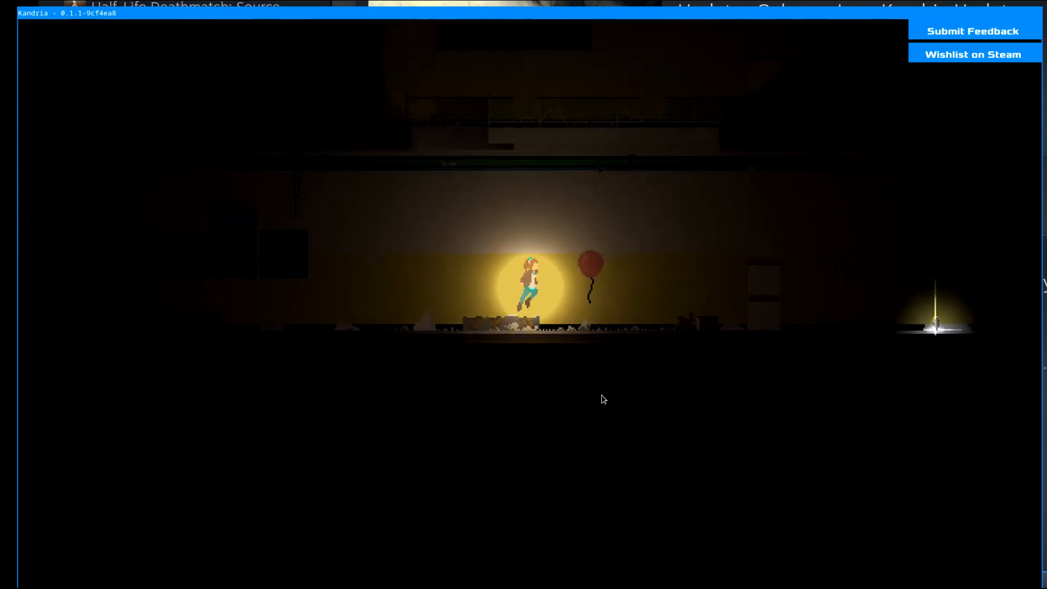
key("d")
key("a")
key("space")
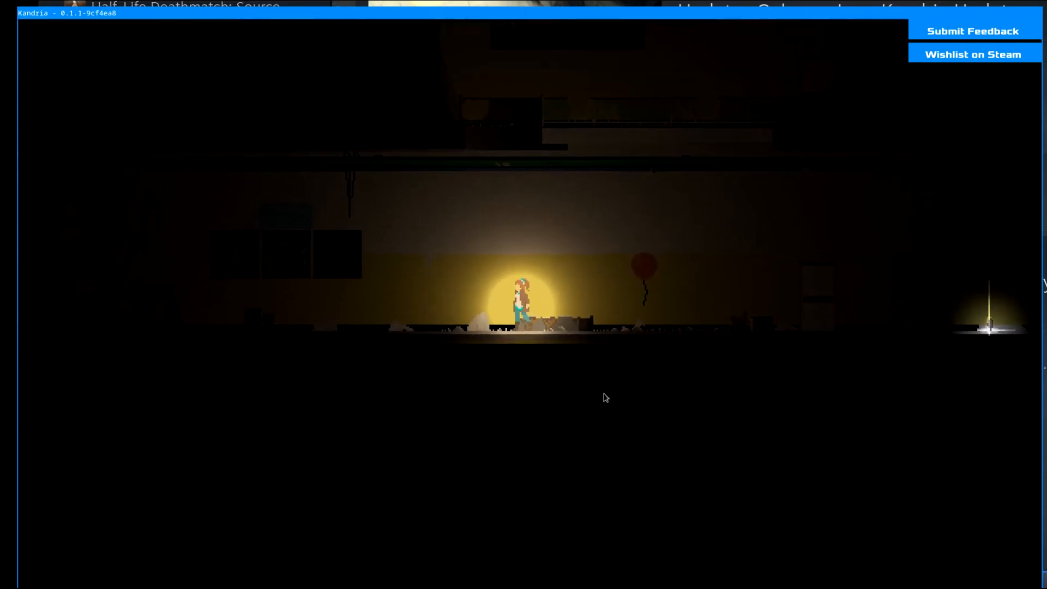
key("d")
key("space")
key("a")
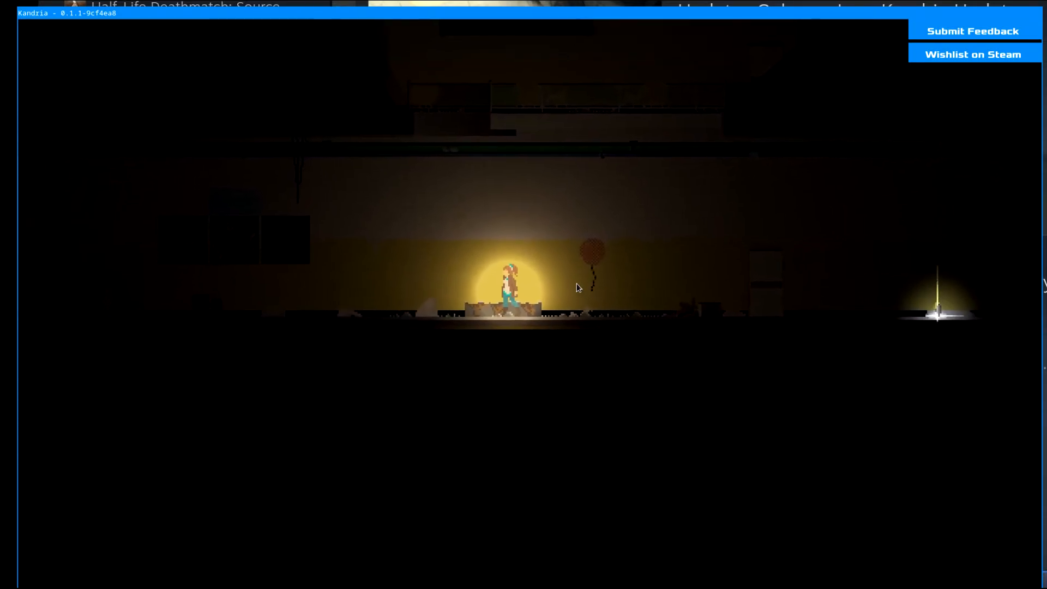
Step: Insert a ROPE entity, hang it from the opening in the floor above and lengthen it to the ground floor
key("F1")
left_click(50, 88)
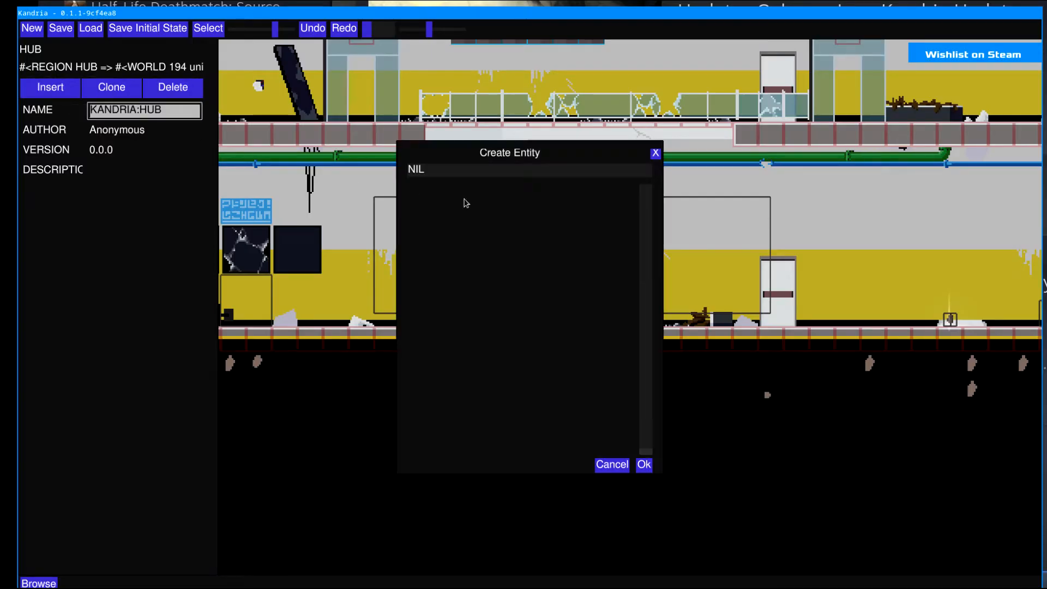
left_click(493, 171)
scroll(518, 374, "down", 2)
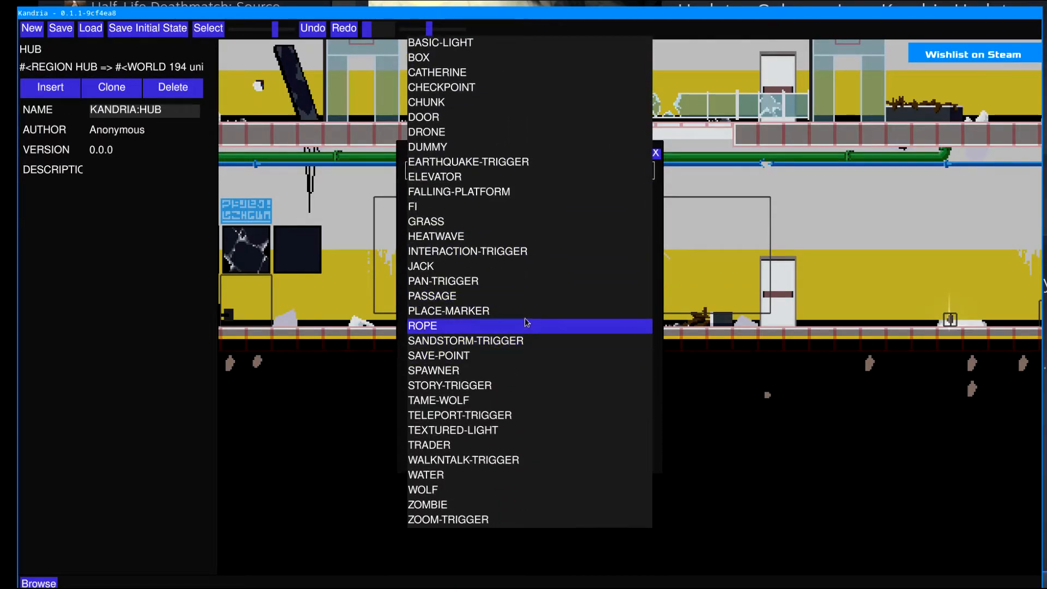
scroll(538, 379, "down", 1)
left_click(532, 315)
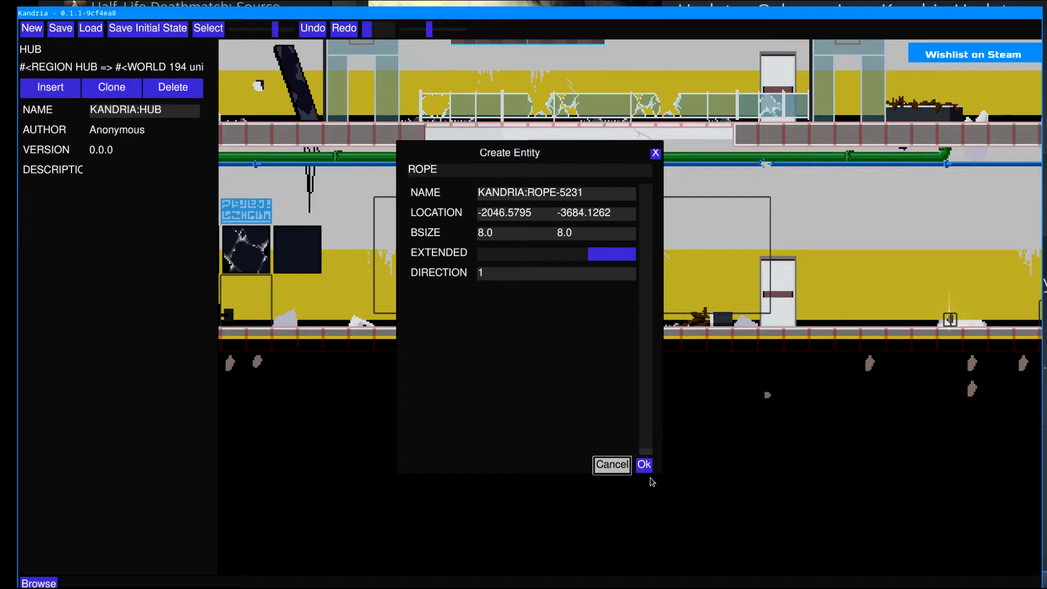
left_click(645, 465)
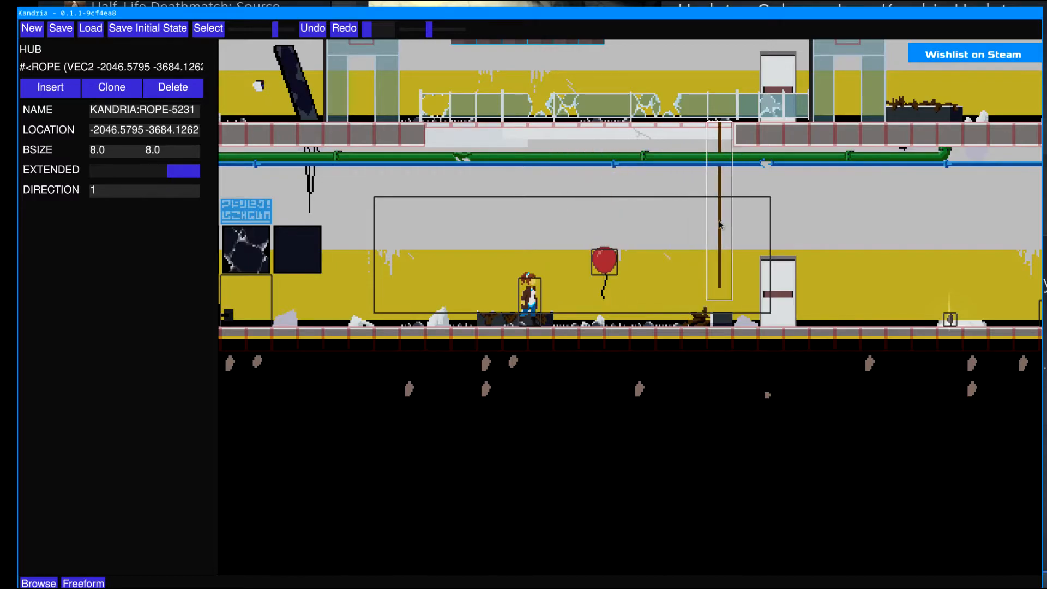
left_click_drag(732, 298, 729, 327)
Step: Playtest the rope by climbing it to the upper walkway and dropping back down, and return to the editor
key("F1")
key("d")
key("space")
key("w")
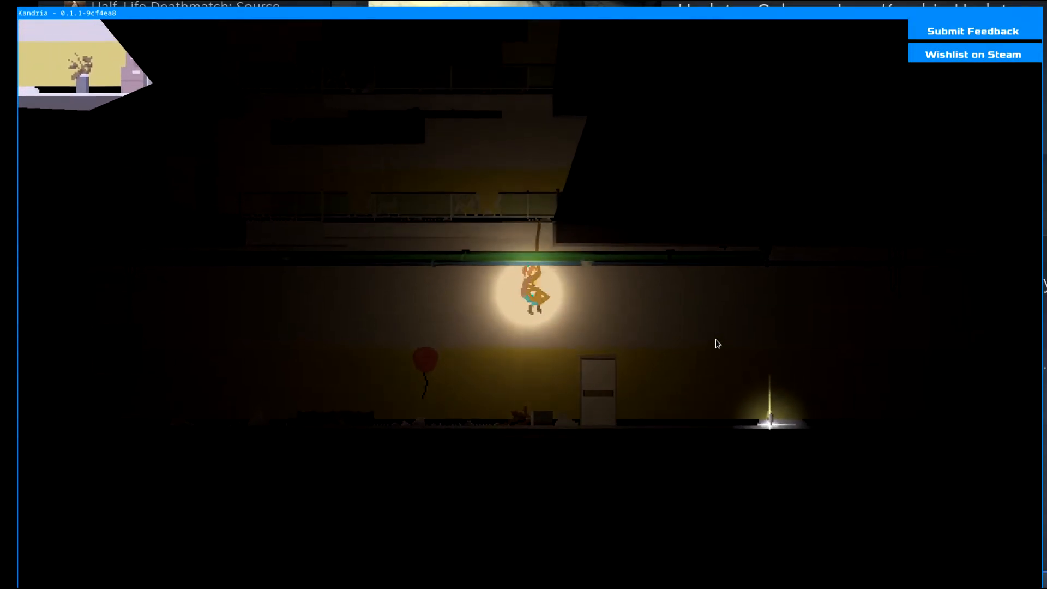
key("w")
key("space")
key("a")
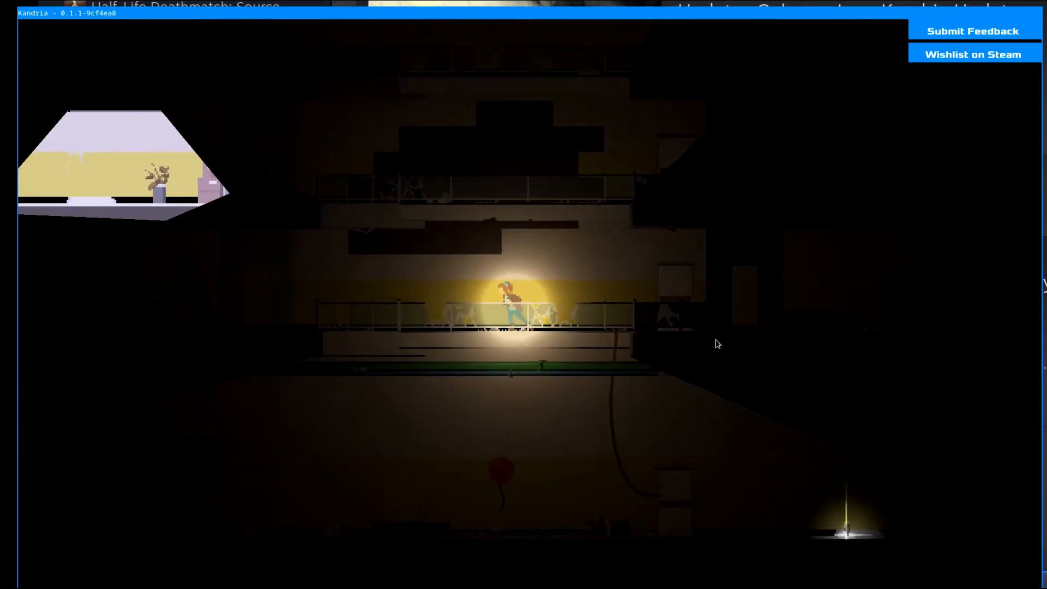
key("s")
key("F1")
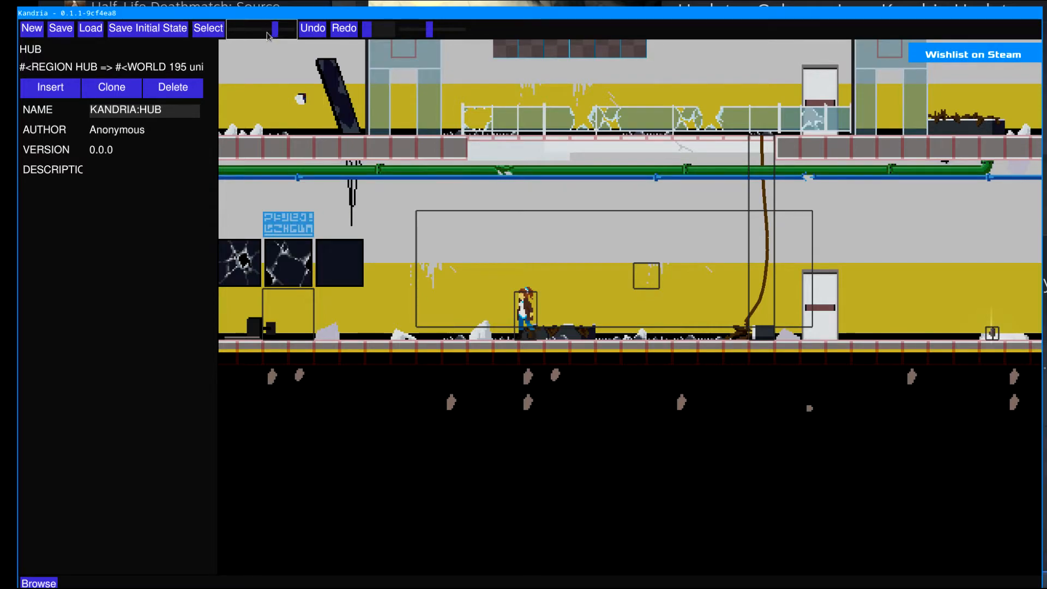
Step: Move the balloon closer to the character and clone it twice to form a horizontal row of three balloons
left_click(54, 93)
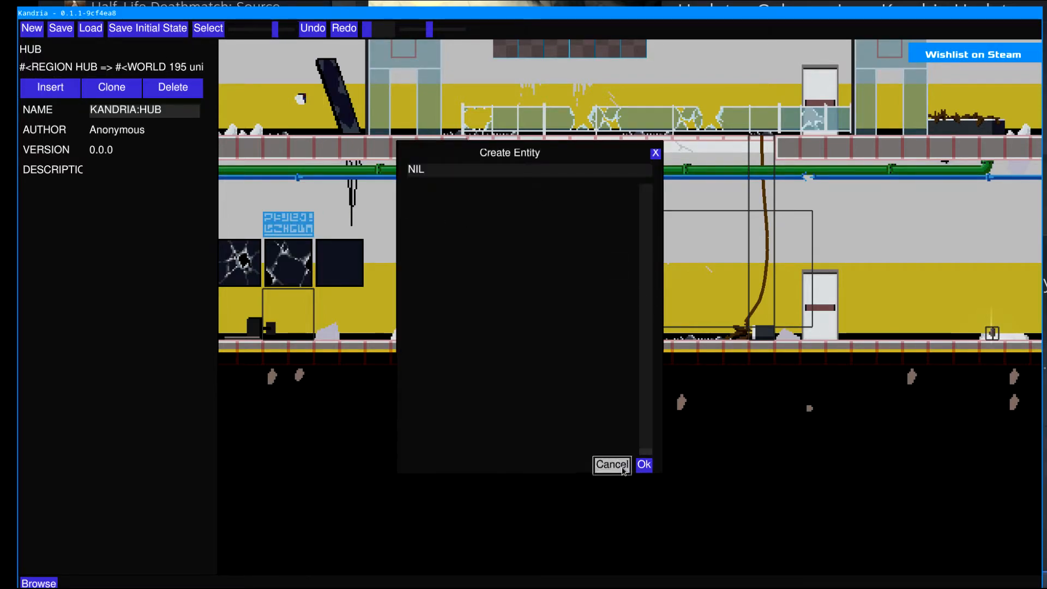
left_click(612, 465)
left_click(645, 274)
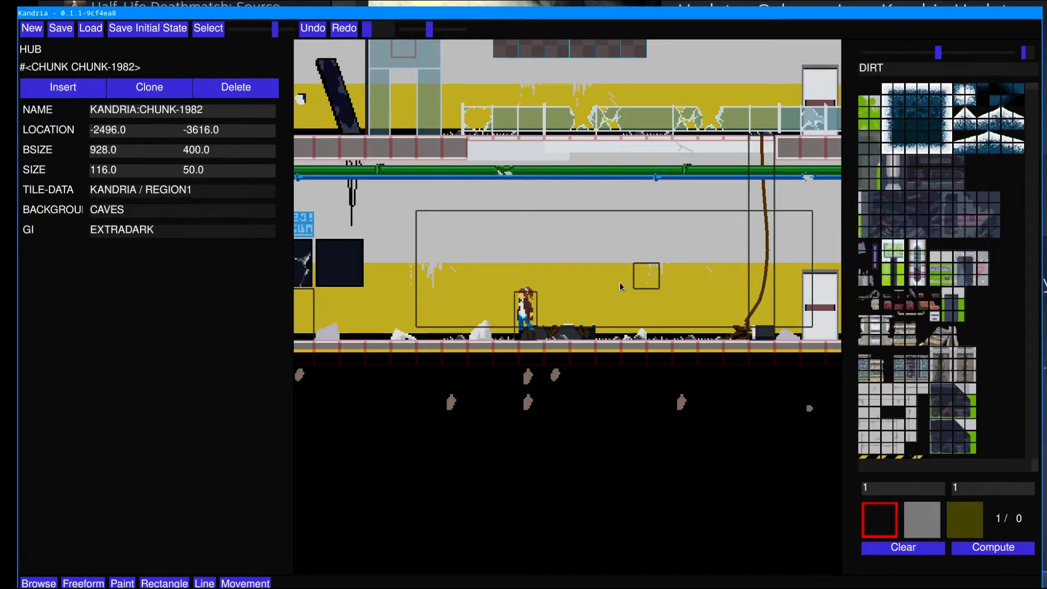
left_click(646, 279)
left_click(646, 279)
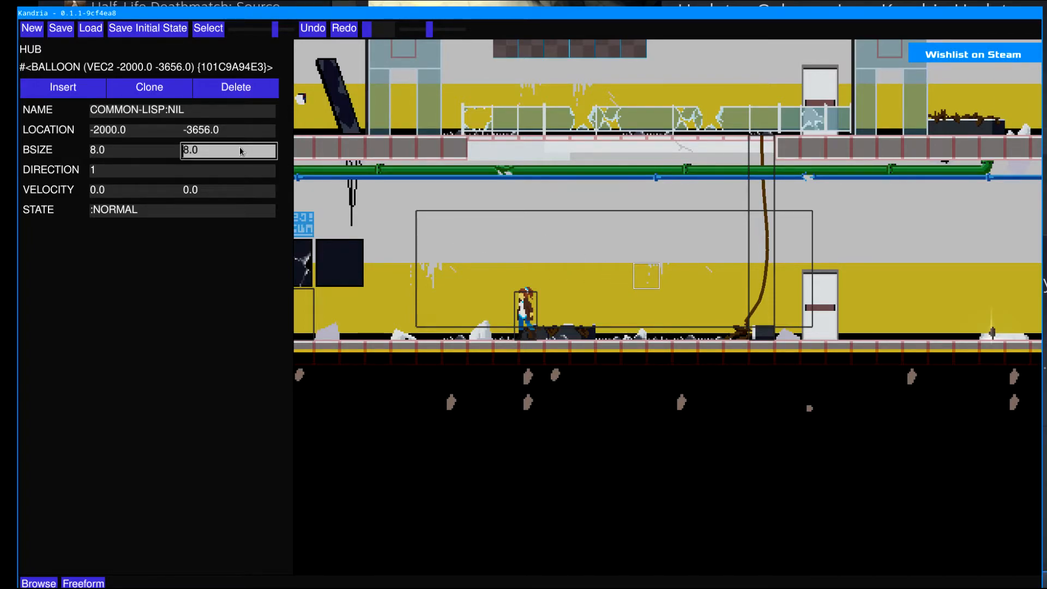
left_click_drag(649, 283, 622, 261)
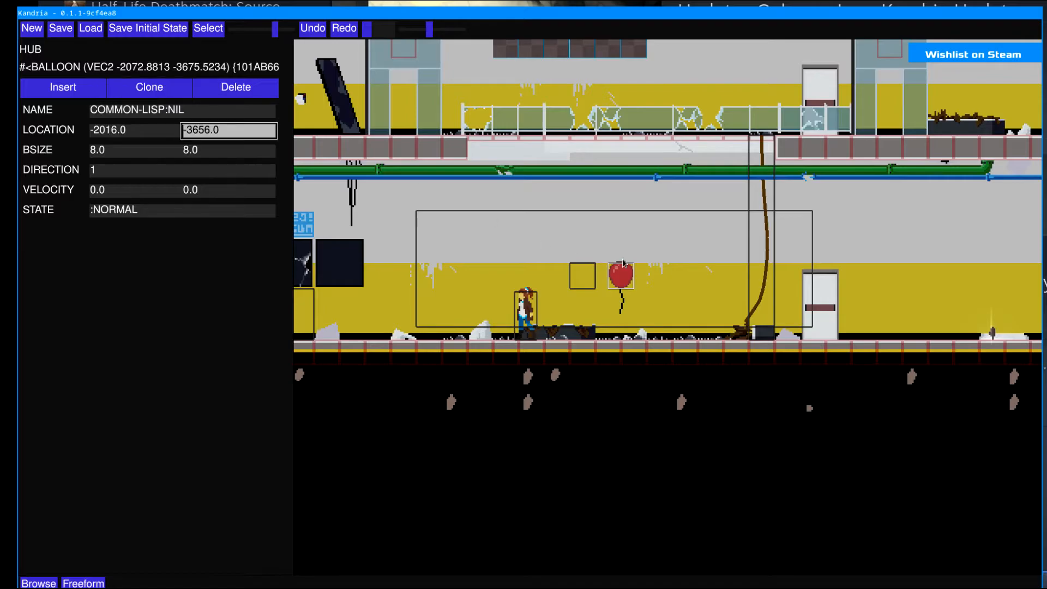
key("c")
mouse_move(532, 307)
left_mouse_down()
mouse_move(712, 289)
mouse_move(668, 276)
left_mouse_up()
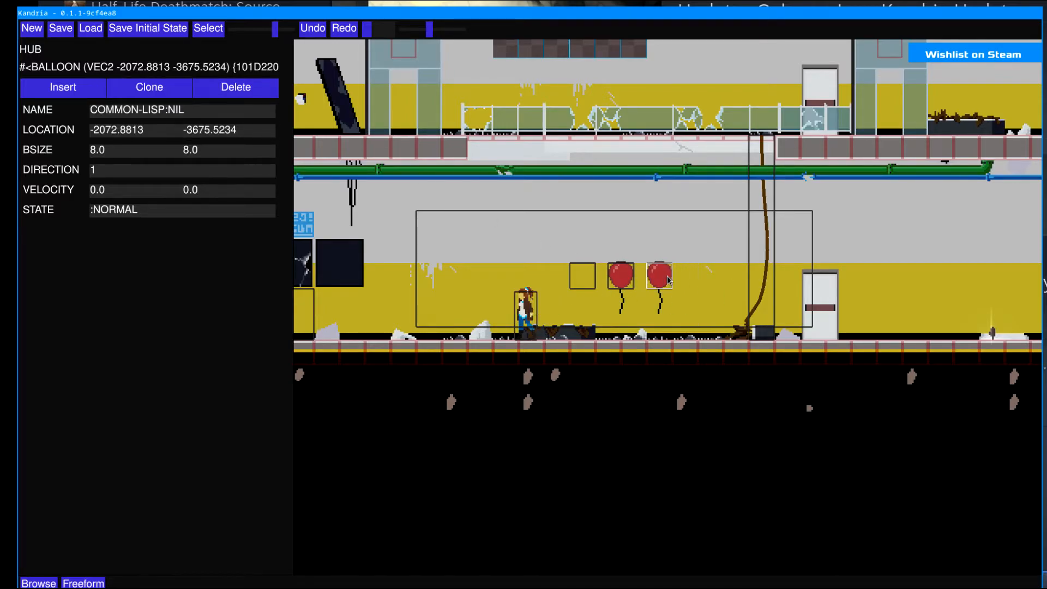
Step: Playtest the row of balloons by jumping across them toward the rope, and return to the editor
key("grave")
key("space")
key("d")
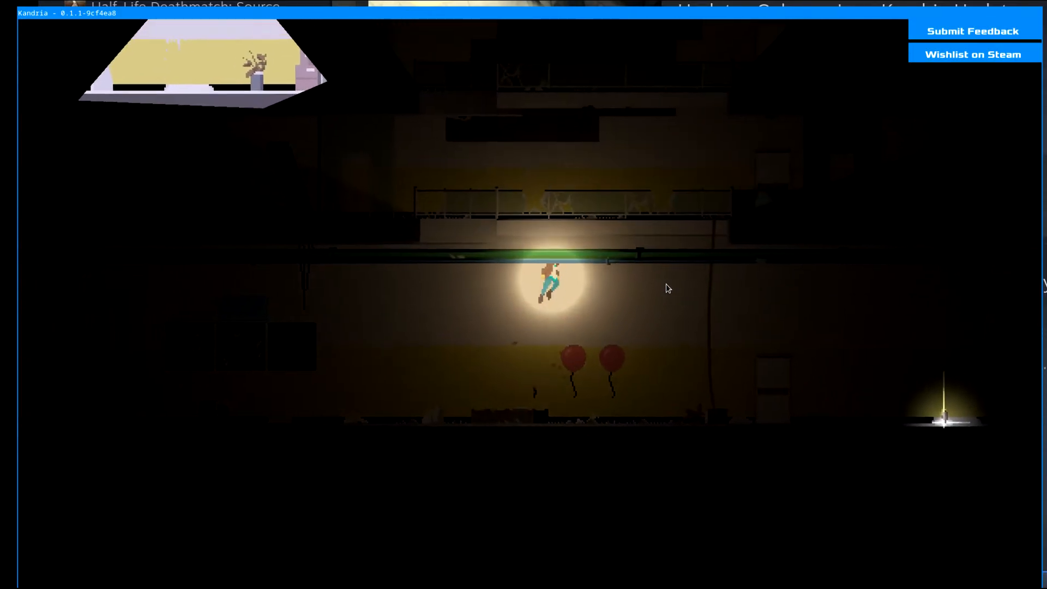
key("a")
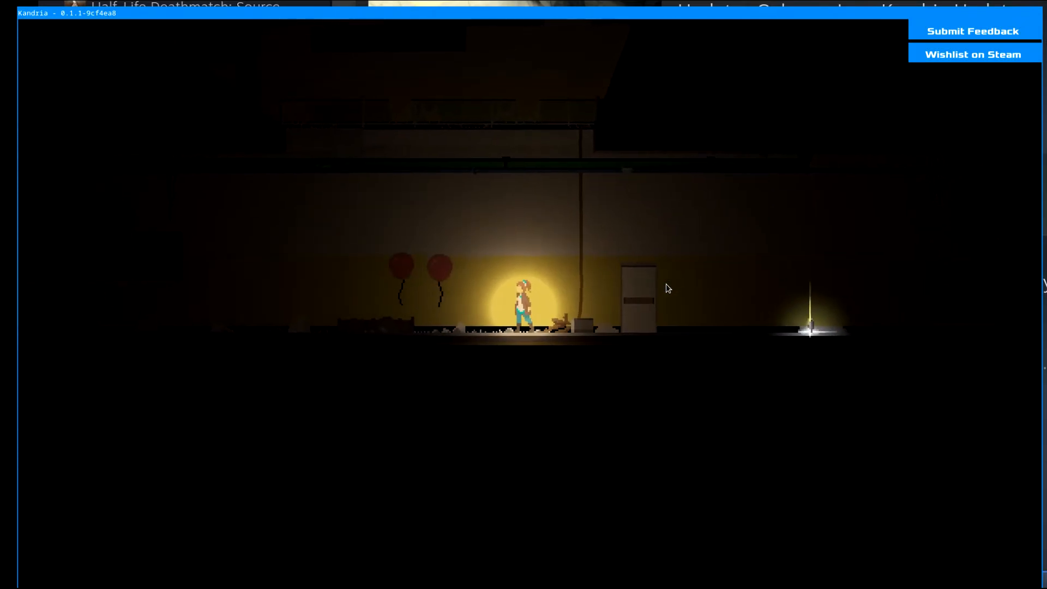
key("grave")
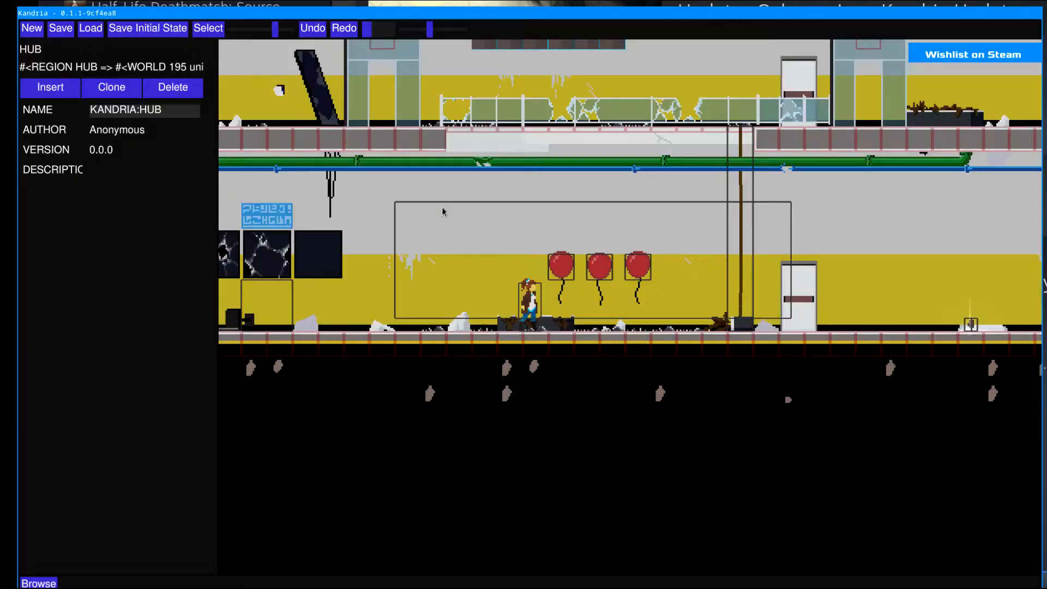
Step: Raise the middle and far balloons so the three form an ascending diagonal toward the rope
left_click_drag(275, 30, 269, 31)
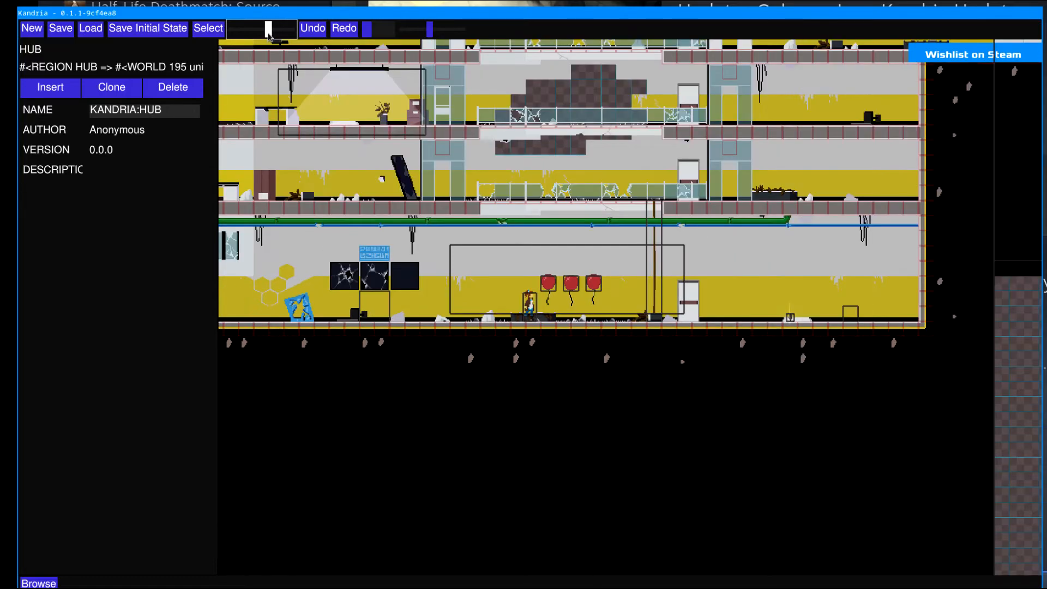
left_click(597, 293)
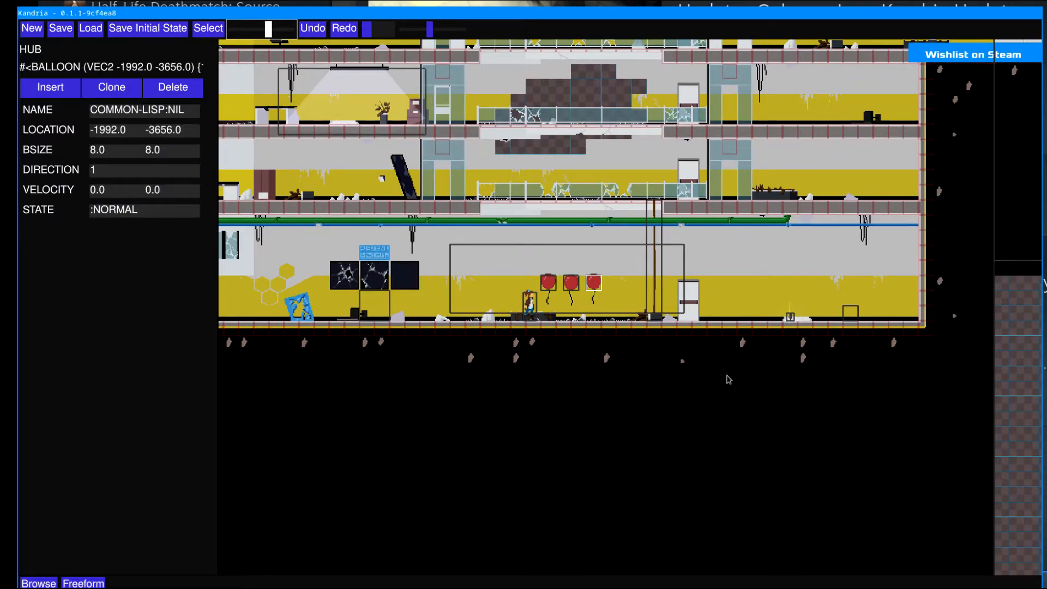
left_click_drag(593, 284, 565, 265)
left_click(567, 282)
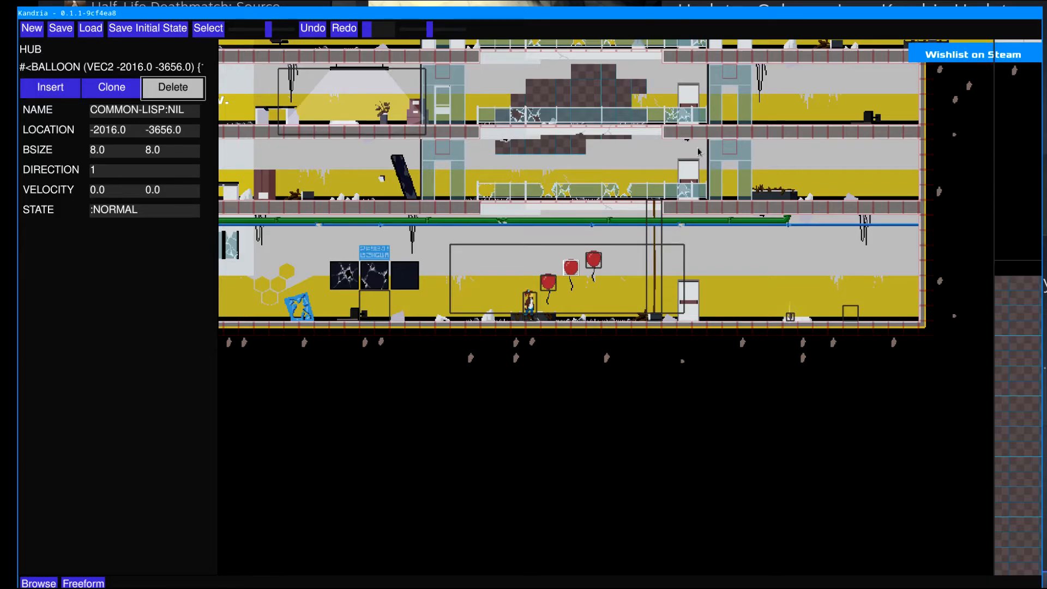
Step: Examine the rest of the HUB region, from the stairwells and large shafts to the neighbouring furnished building
middle_click_drag(764, 163, 429, 426)
middle_click_drag(631, 417, 334, 388)
middle_click_drag(833, 387, 273, 405)
middle_click_drag(1014, 436, 491, 394)
middle_click_drag(895, 518, 491, 385)
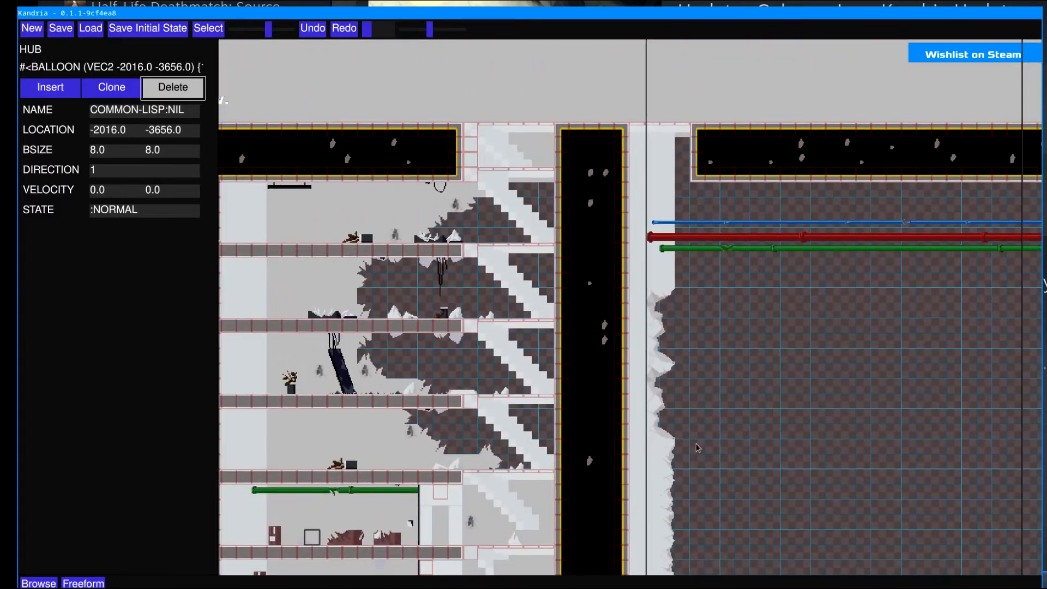
middle_click_drag(694, 442, 352, 221)
middle_click_drag(737, 312, 327, 395)
middle_click_drag(807, 349, 480, 497)
middle_click_drag(737, 387, 439, 469)
middle_click_drag(868, 437, 641, 438)
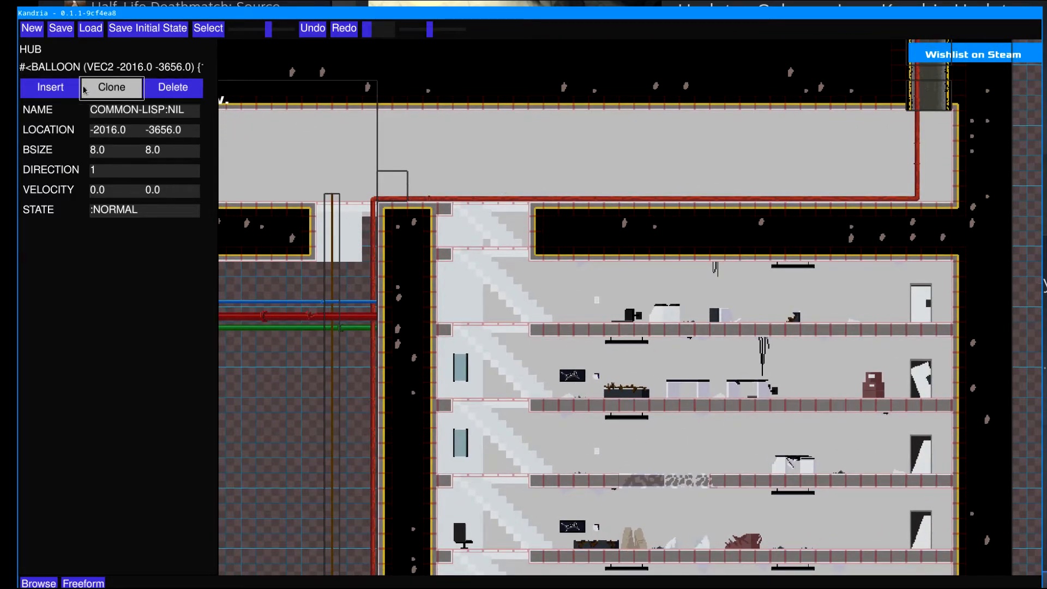
Step: Create a new region and enlarge its default DEBUG chunk outward by its upper-right corner
left_click(31, 29)
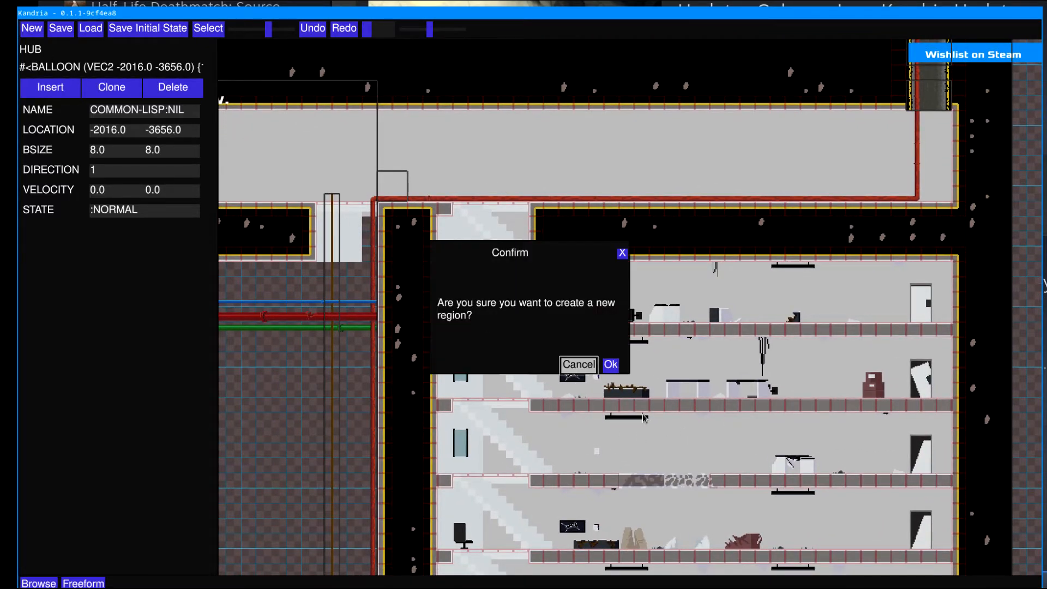
left_click(613, 365)
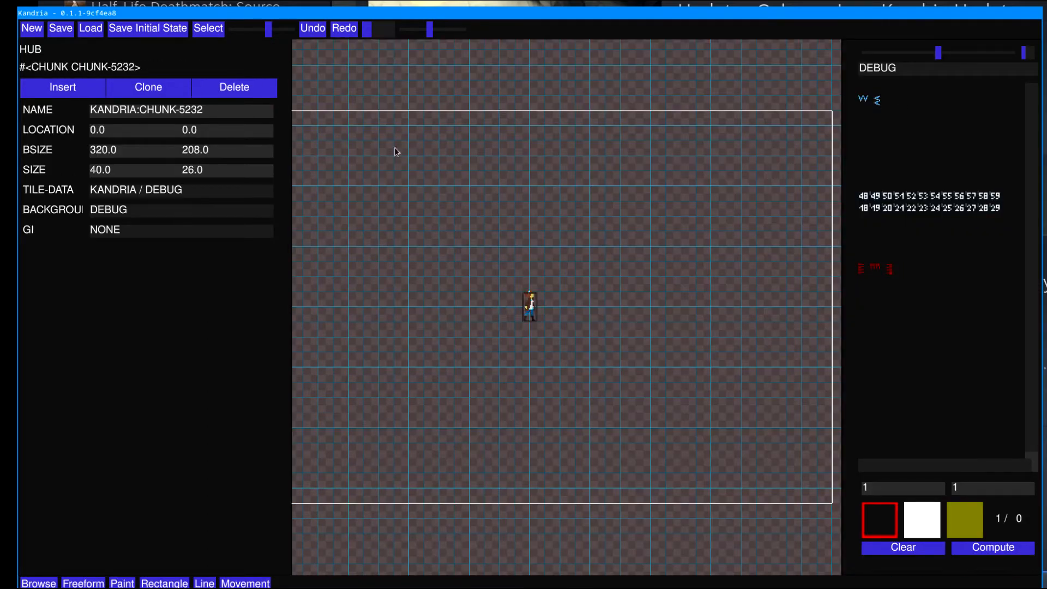
mouse_move(267, 38)
left_mouse_down()
mouse_move(228, 32)
mouse_move(263, 31)
left_mouse_up()
left_click_drag(271, 28, 262, 29)
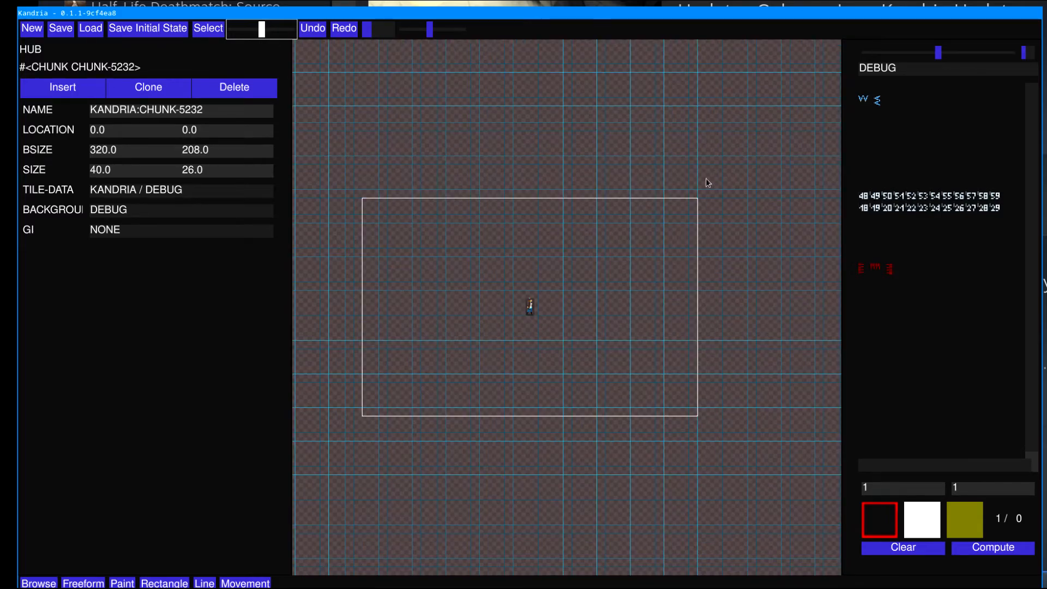
left_click_drag(698, 203, 840, 190)
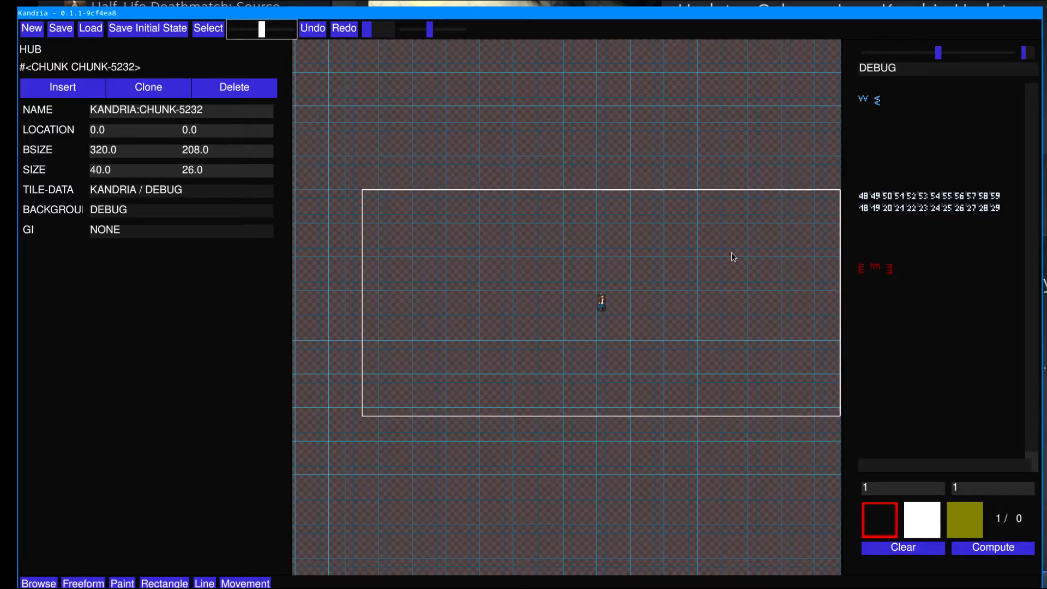
left_click_drag(261, 34, 259, 36)
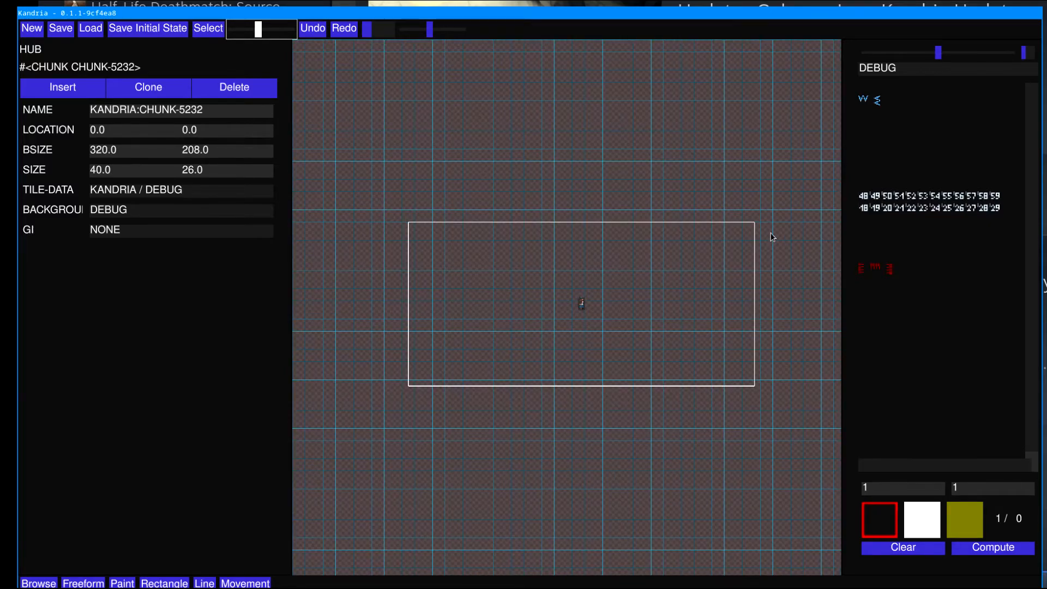
left_click_drag(756, 228, 833, 165)
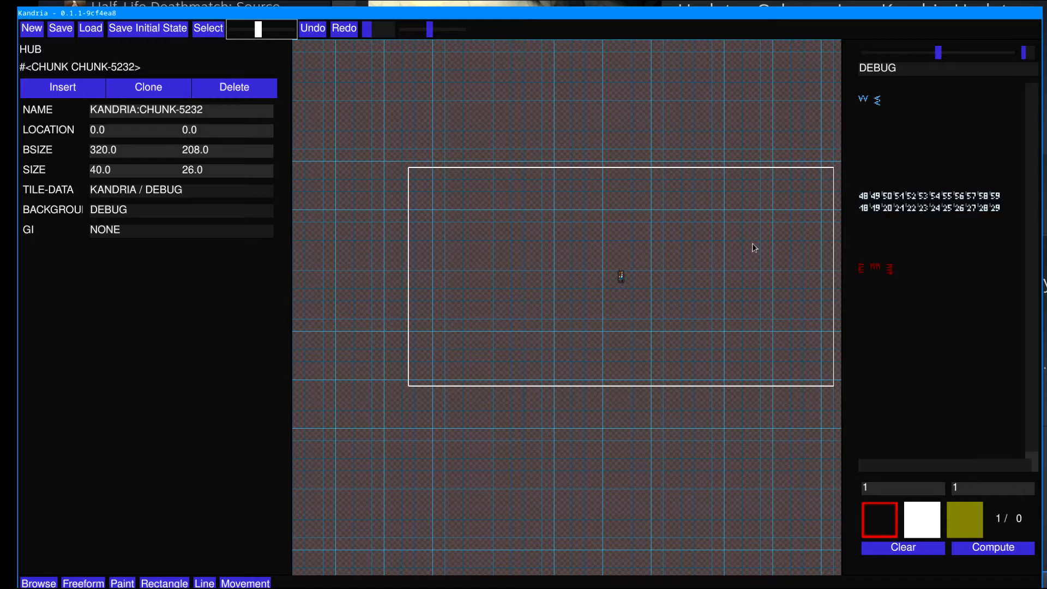
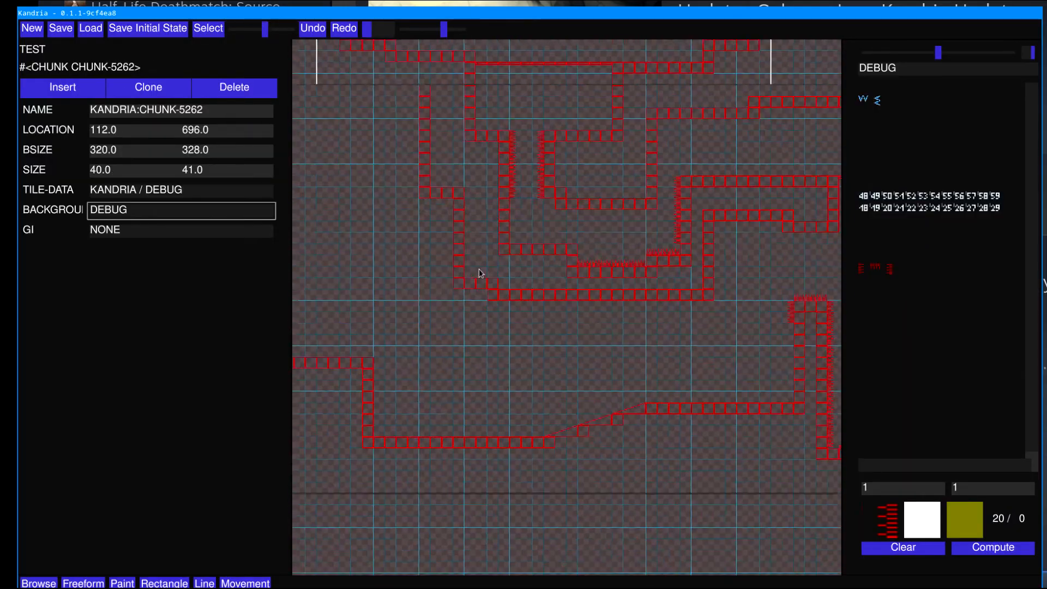
Step: Try KANDRIA / TUNDRA as the wide lower chunk's tile data, but settle on KANDRIA / CAMP
left_click(255, 30)
left_click_drag(624, 240, 549, 299)
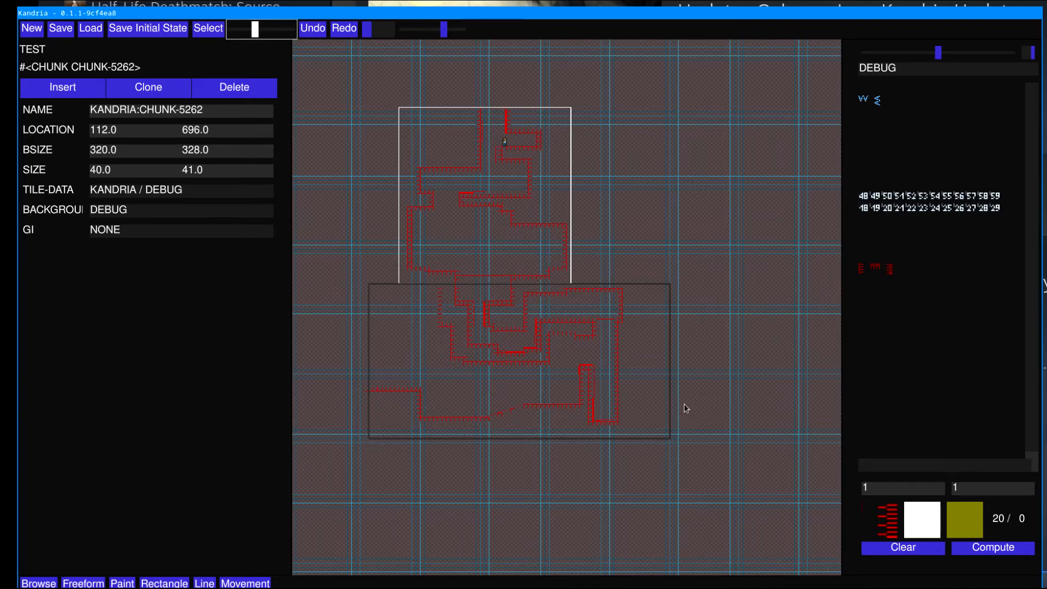
left_click(425, 355)
left_click(425, 355)
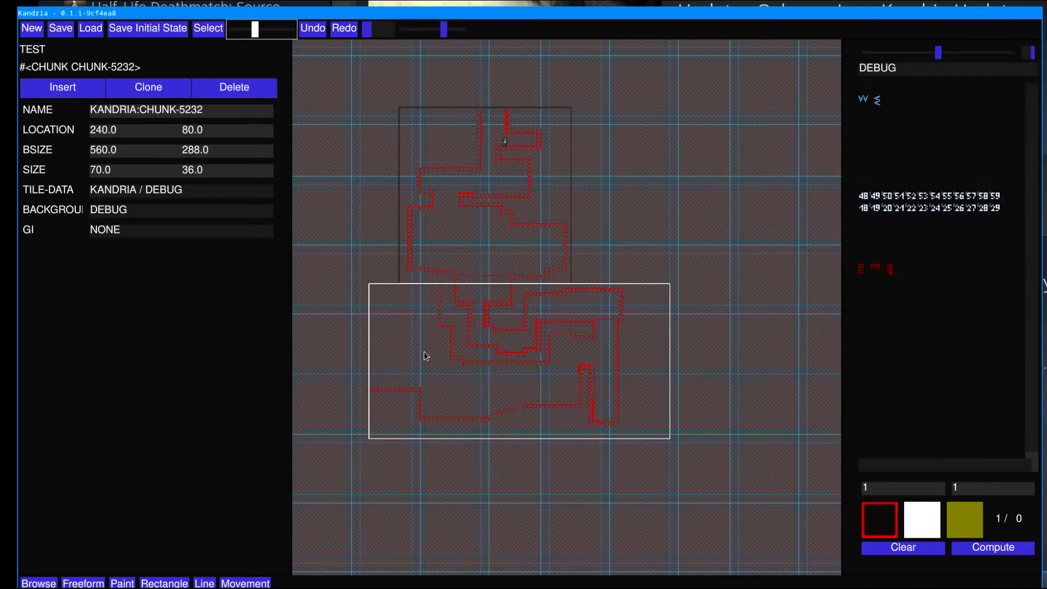
left_click(137, 195)
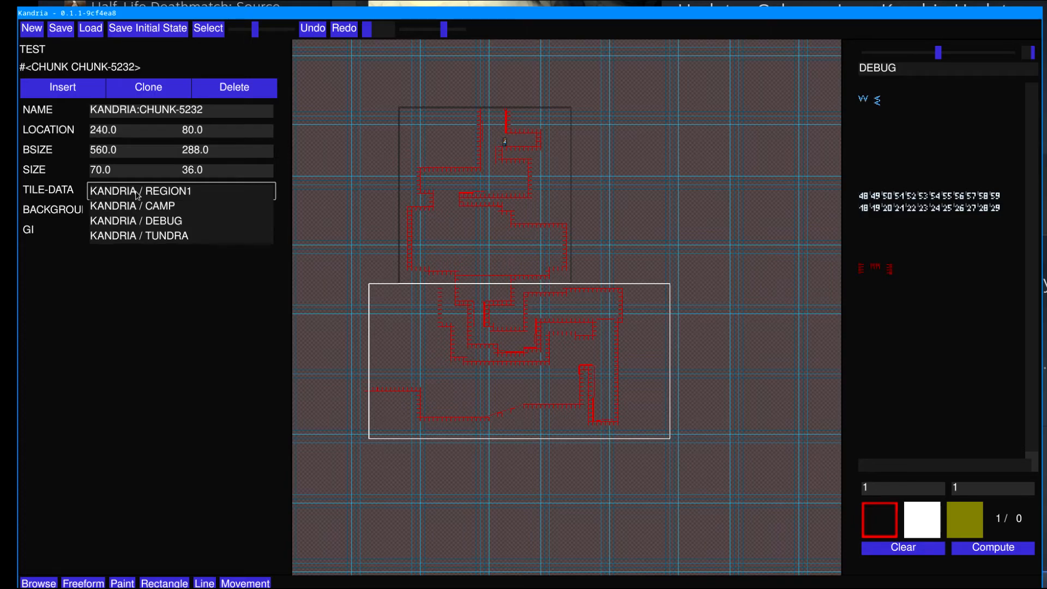
left_click(188, 232)
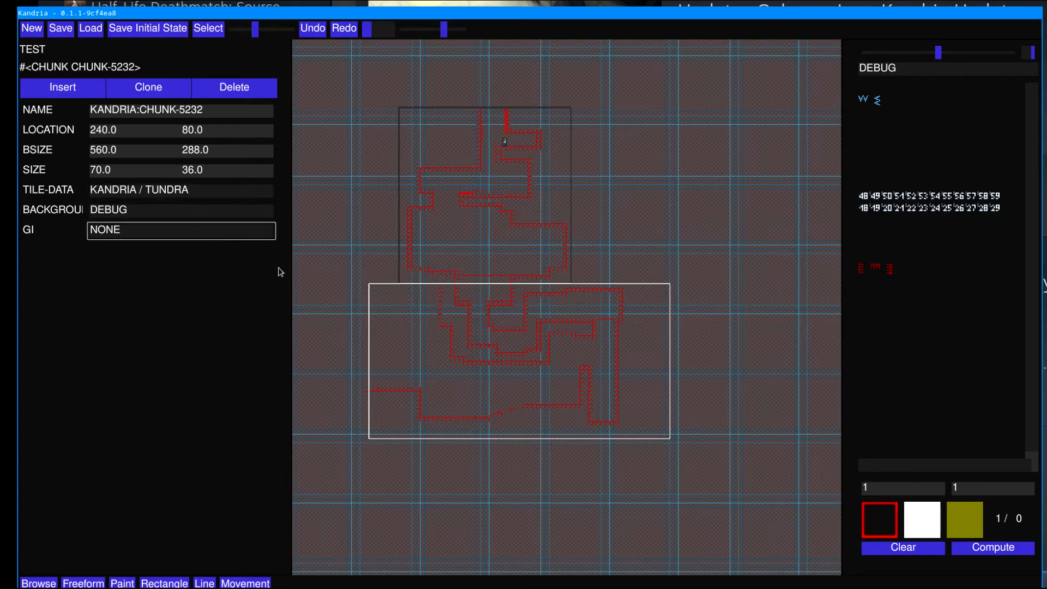
left_click_drag(940, 468, 977, 463)
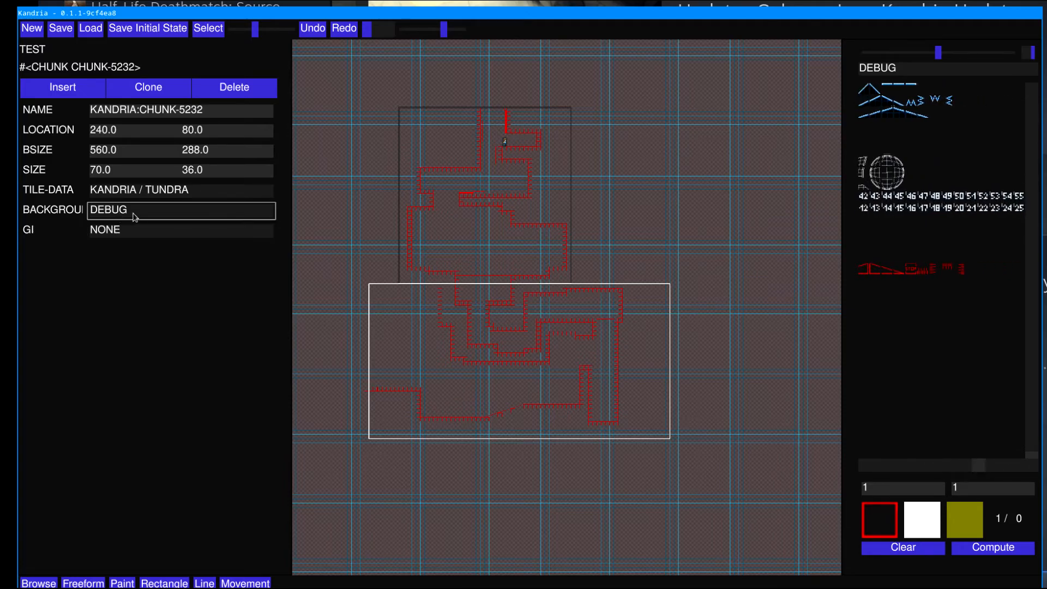
left_click(165, 205)
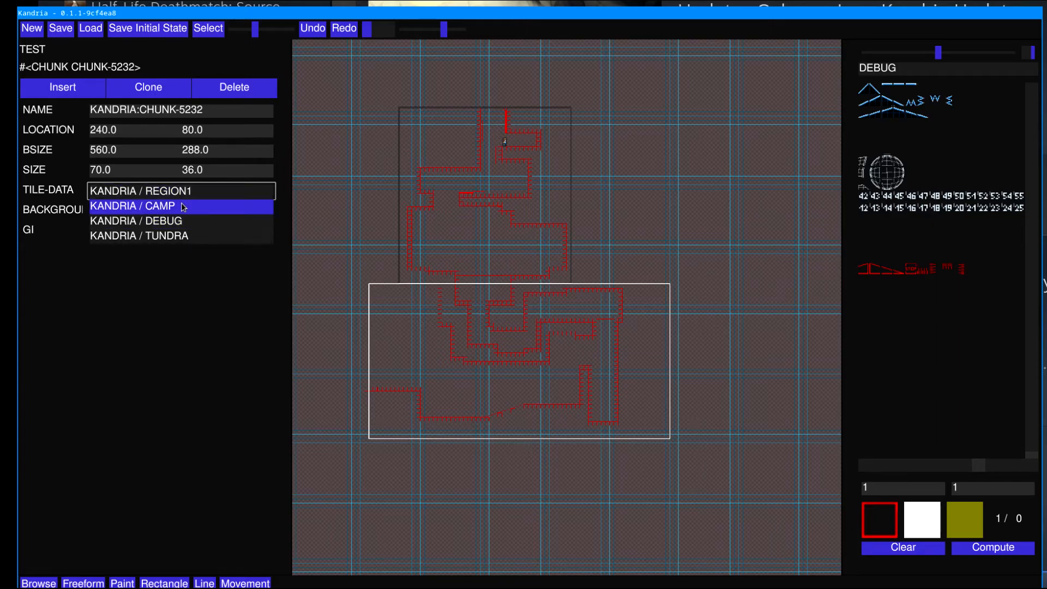
left_click(182, 206)
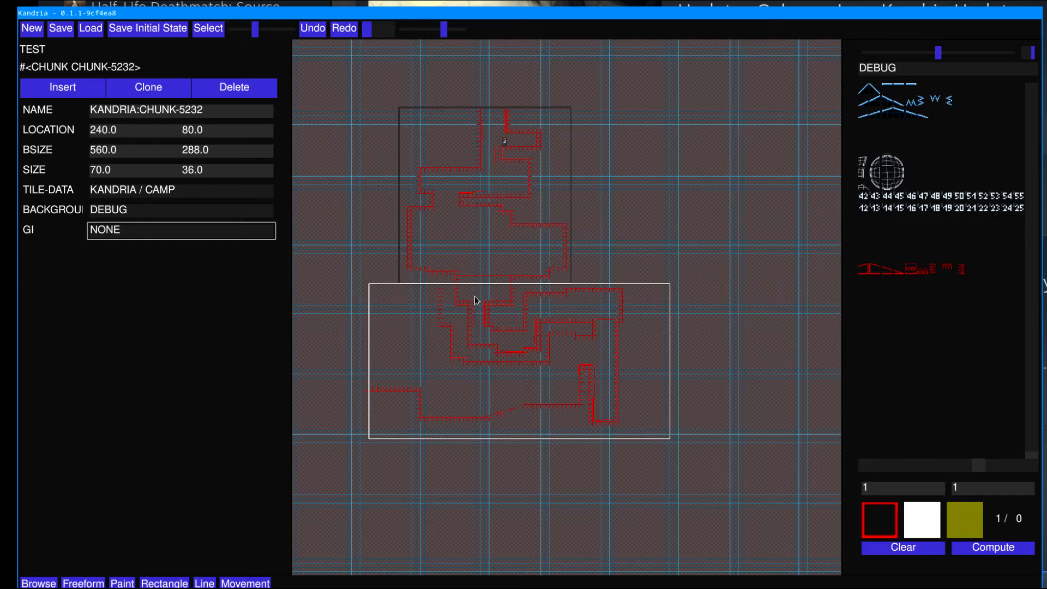
Step: Set the tile data of the tall upper chunk to KANDRIA / CAMP
mouse_move(255, 29)
left_mouse_down()
mouse_move(273, 29)
mouse_move(262, 30)
left_mouse_up()
left_click(465, 176)
left_click(465, 176)
left_click(110, 210)
left_click(47, 259)
left_click(116, 192)
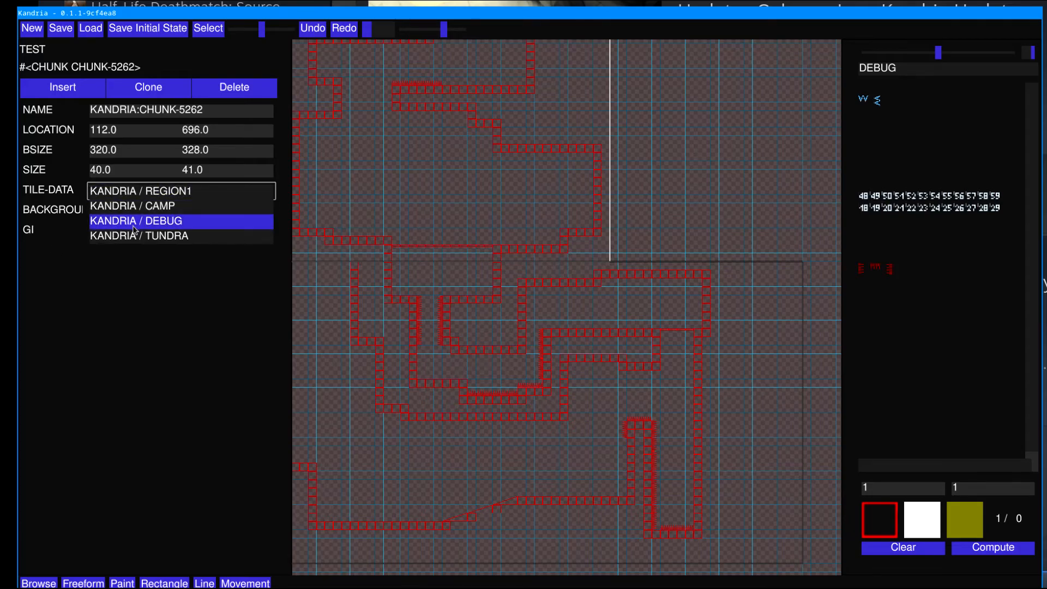
left_click(136, 225)
left_click(139, 191)
left_click(148, 207)
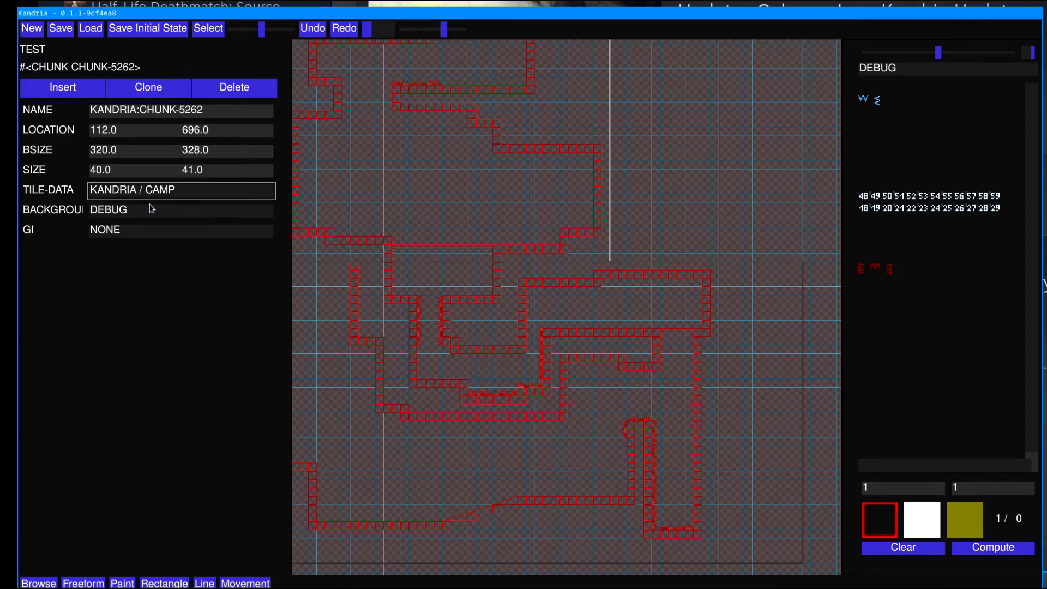
Step: Reload the upper chunk's palette and auto-tile the solid areas on both sides of its cave with the DESERT tile type
left_click(455, 344)
left_click(478, 332)
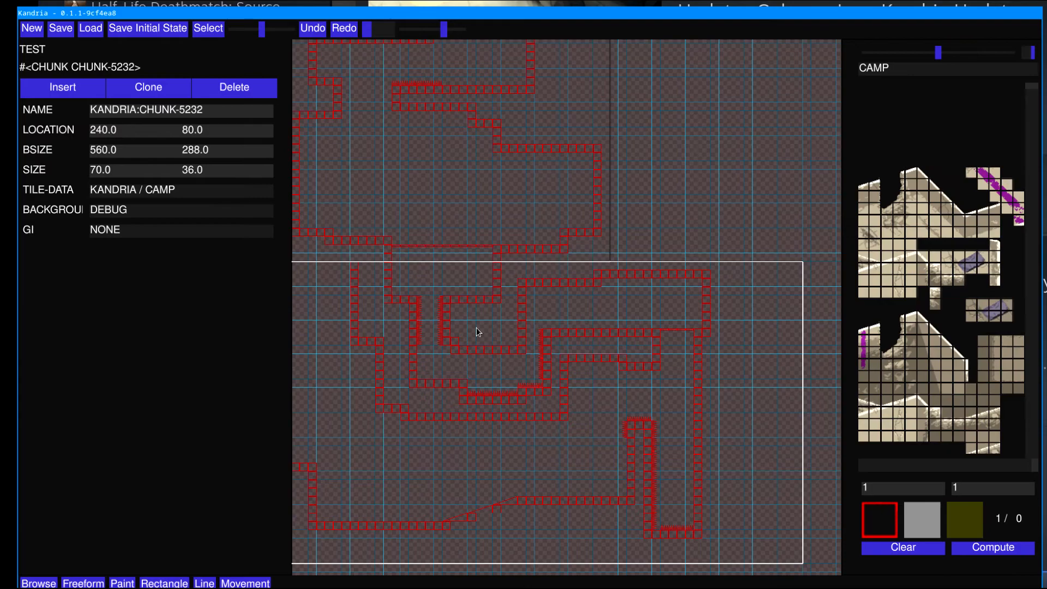
left_click(495, 189)
left_click(495, 189)
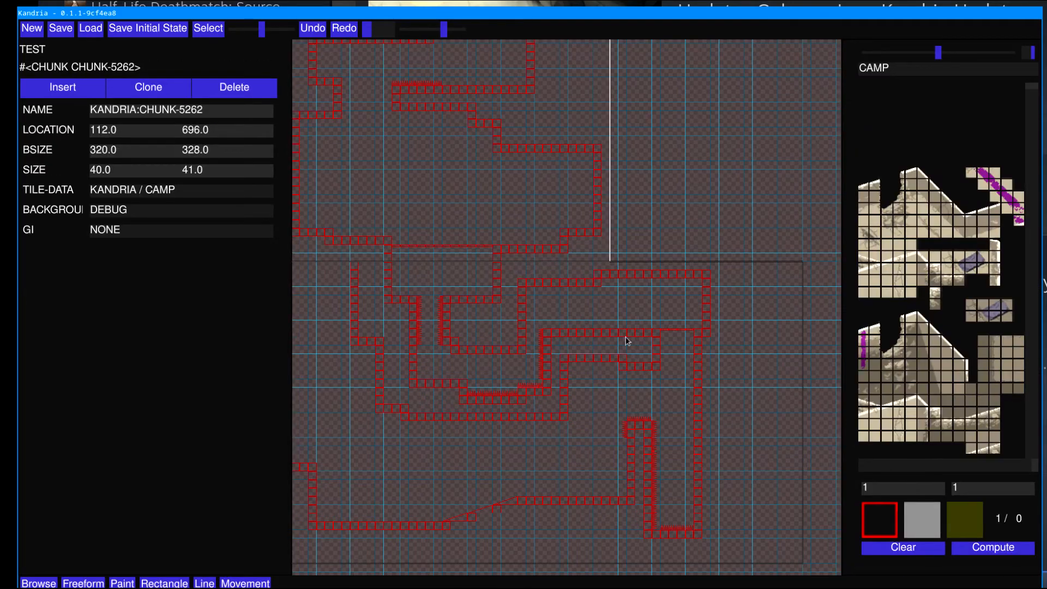
left_click(868, 67)
left_click(887, 87)
middle_click_drag(388, 224, 530, 347)
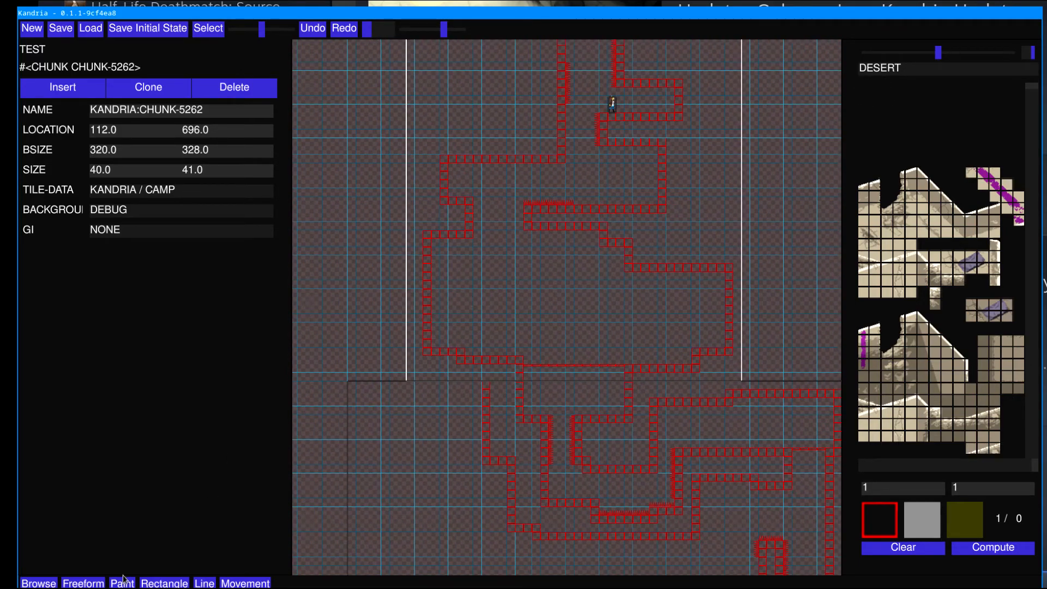
left_click(436, 376)
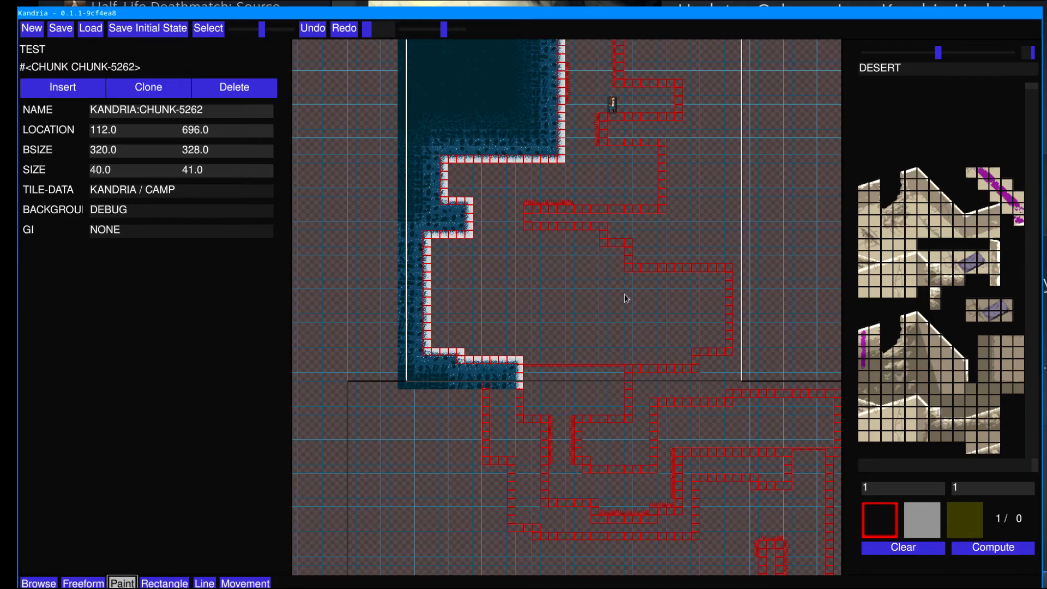
middle_click_drag(626, 300, 528, 332)
left_click(548, 279)
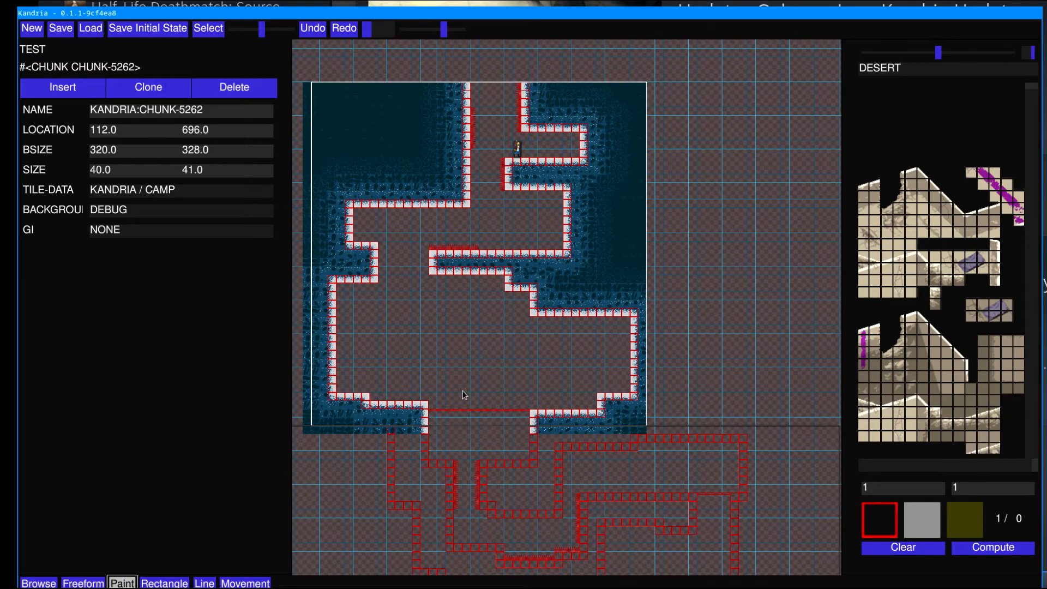
Step: Auto-tile the lower chunk's ground, outer walls and inner platforms with the DESERT tile type
middle_click_drag(454, 442, 493, 238)
middle_click_drag(383, 395, 476, 369)
left_click(479, 321)
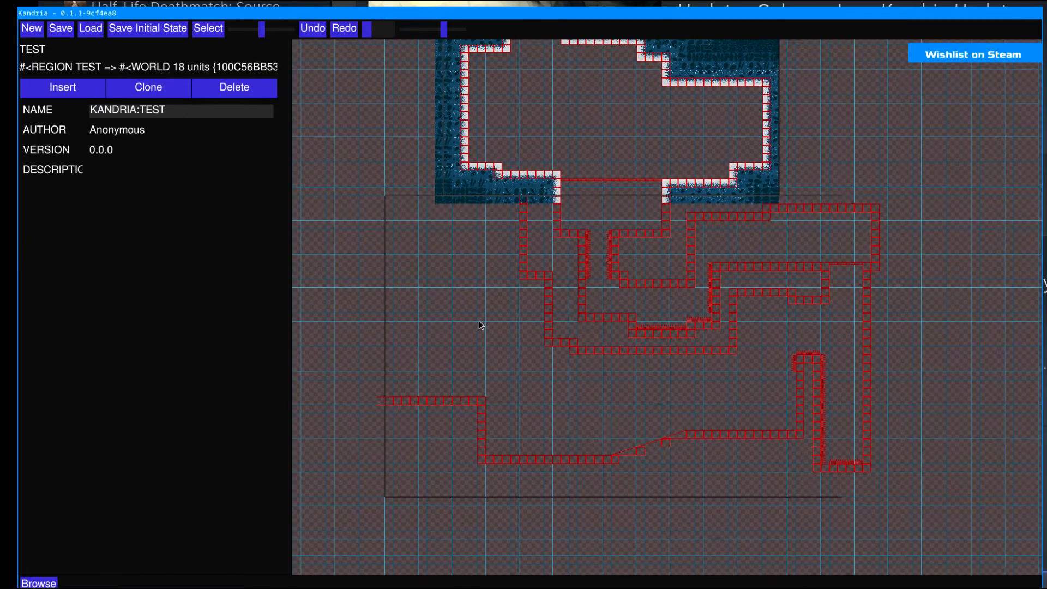
left_click(451, 419)
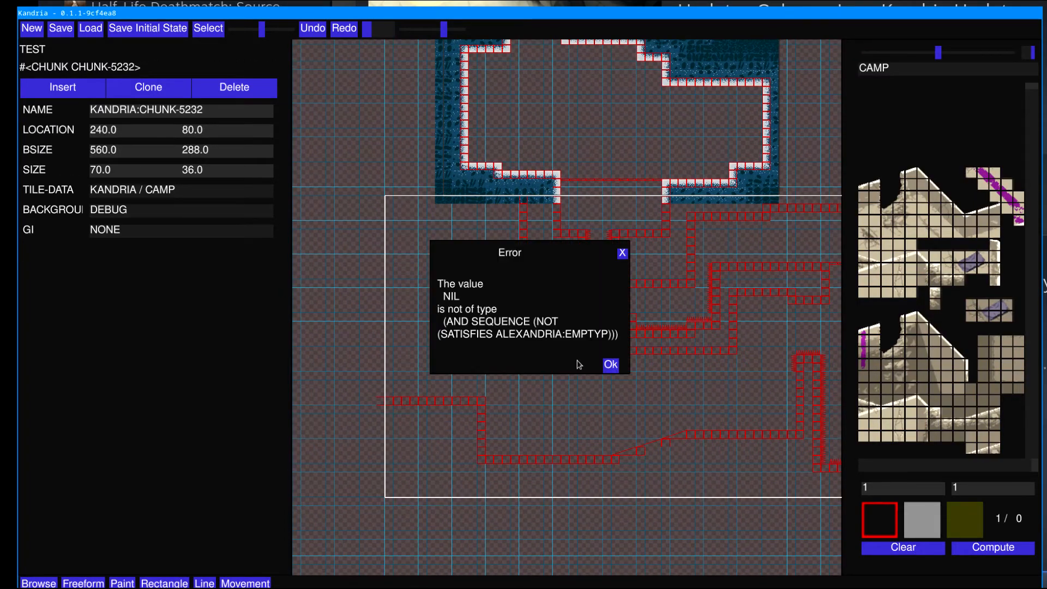
left_click(610, 364)
left_click(867, 70)
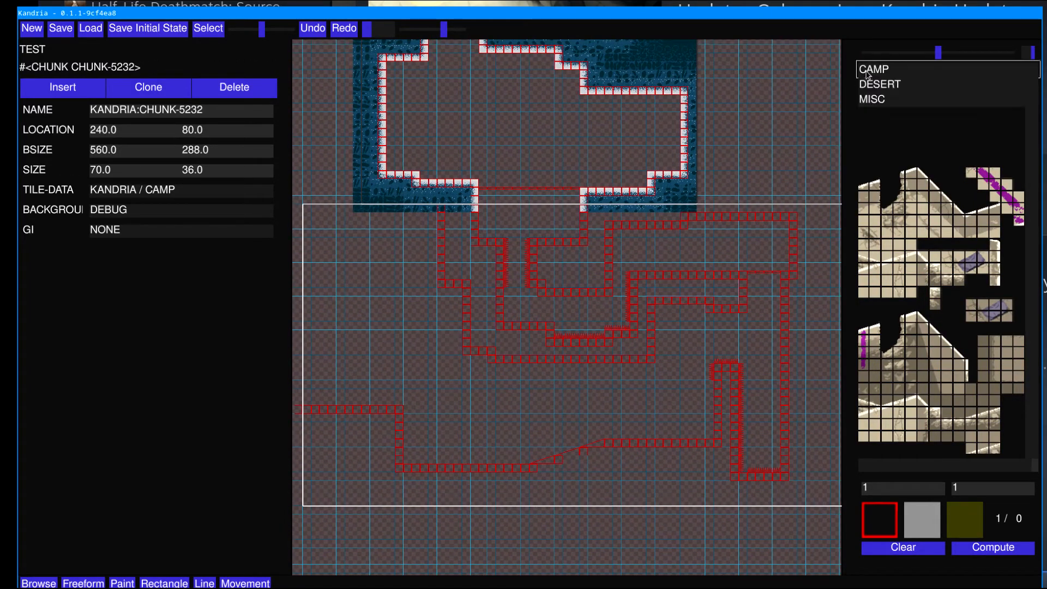
left_click(879, 84)
left_click(682, 476)
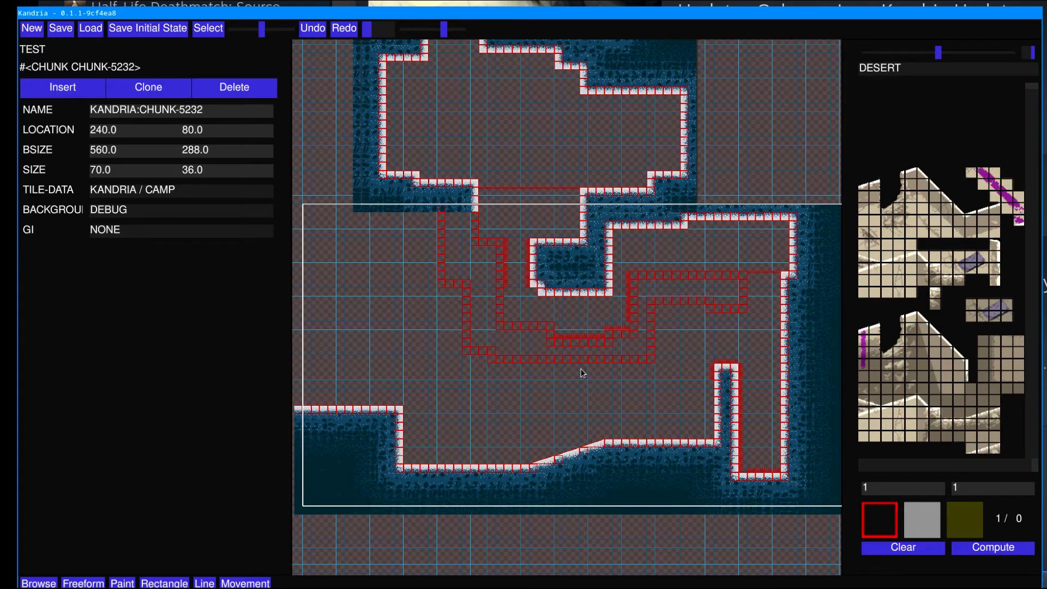
left_click(494, 348)
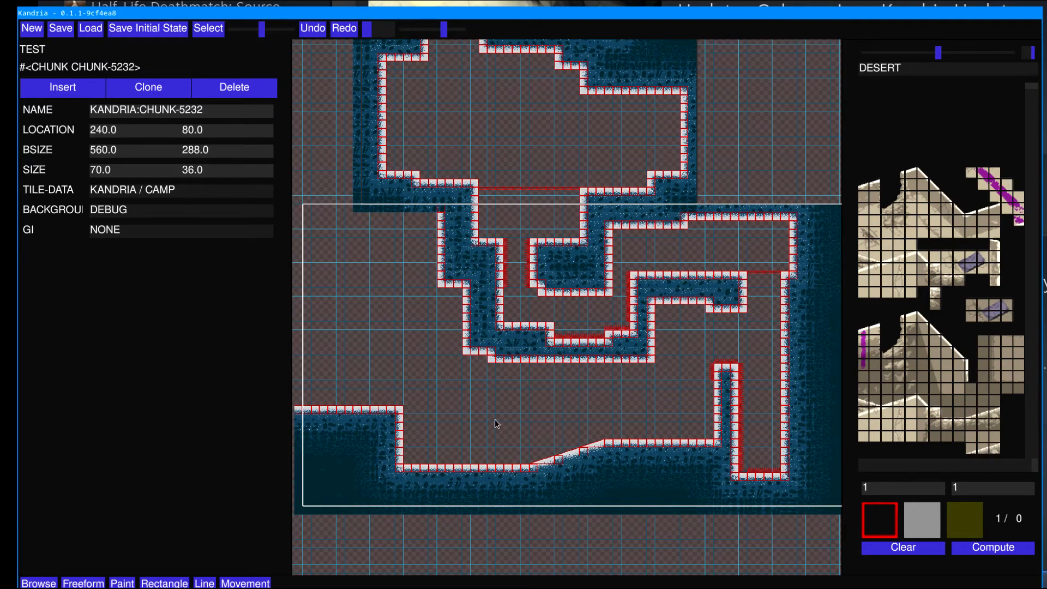
Step: Browse the tile palette for thorn, boulder and ruin tiles to decorate the lower chunk
middle_click_drag(609, 434, 492, 425)
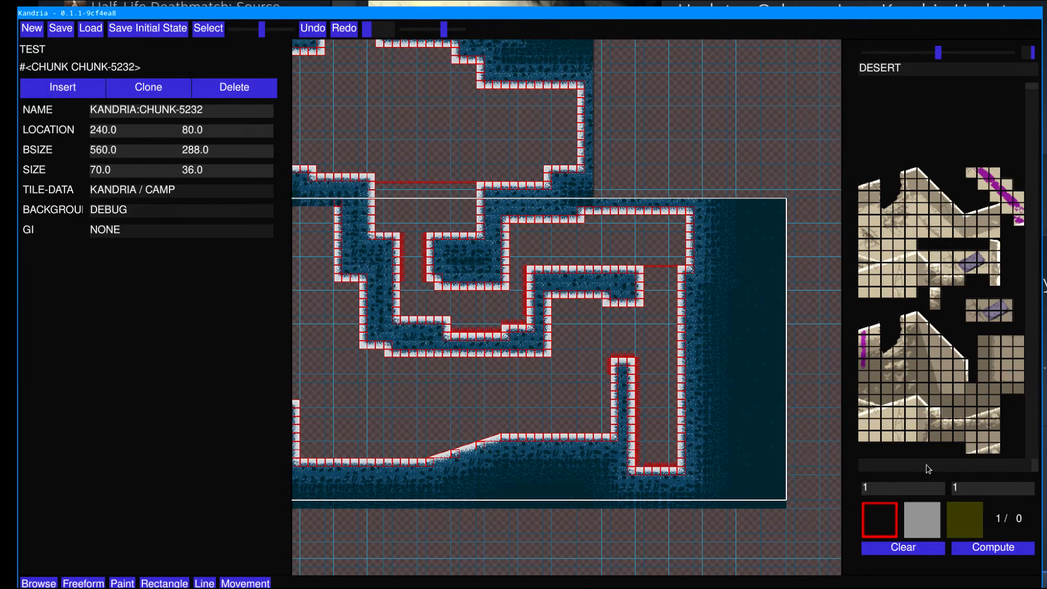
scroll(925, 469, "up", 3)
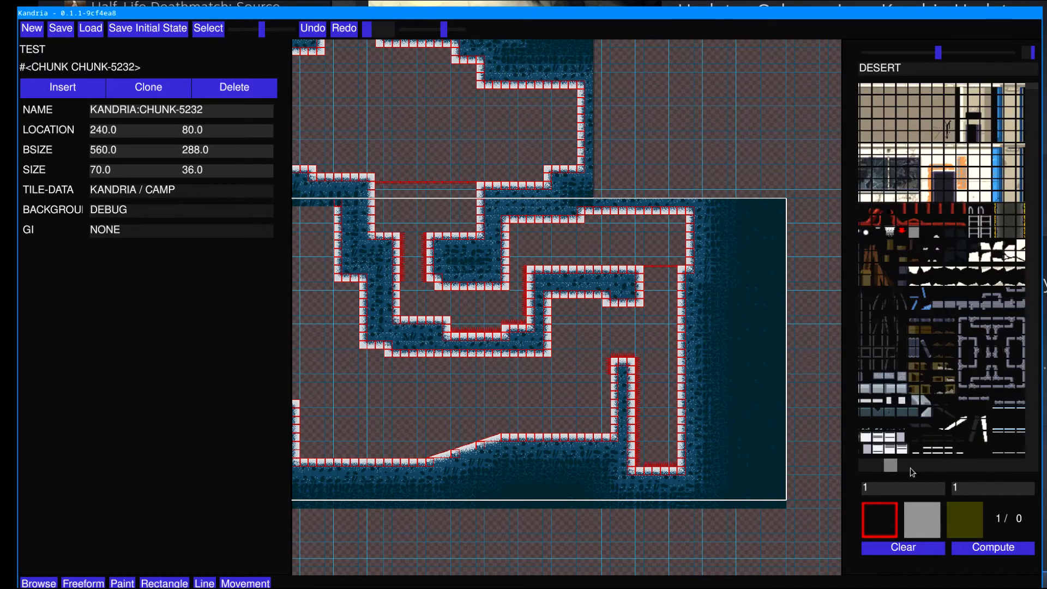
left_click_drag(896, 469, 975, 464)
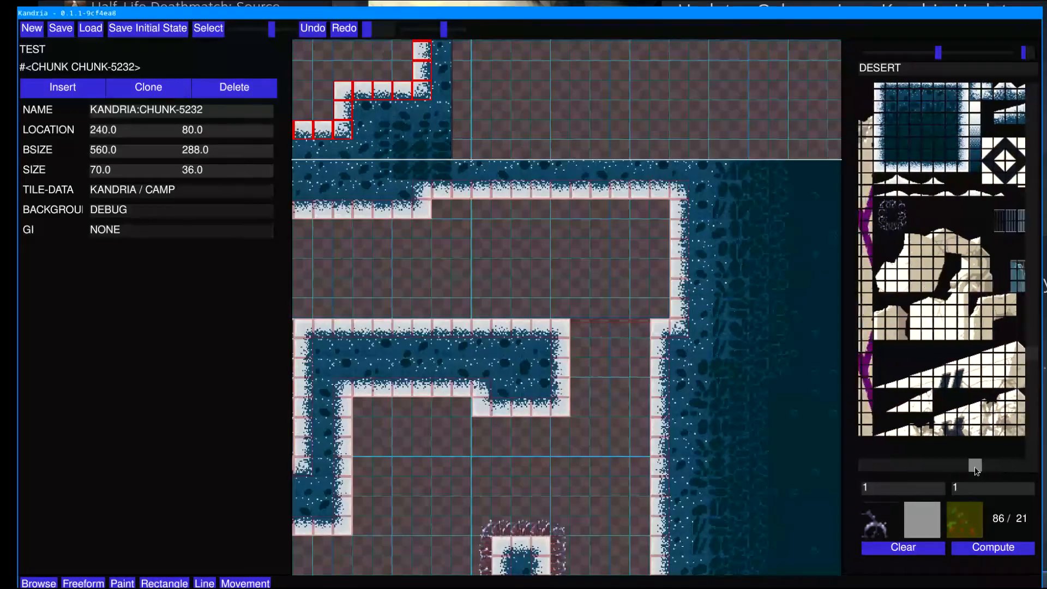
left_click_drag(960, 465, 939, 464)
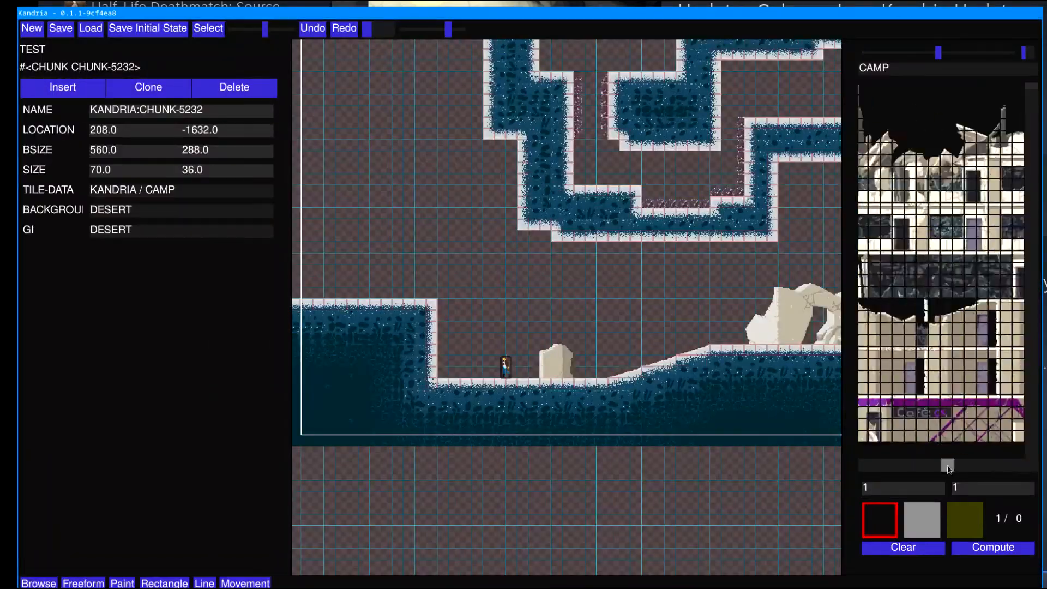
scroll(949, 322, "up", 3)
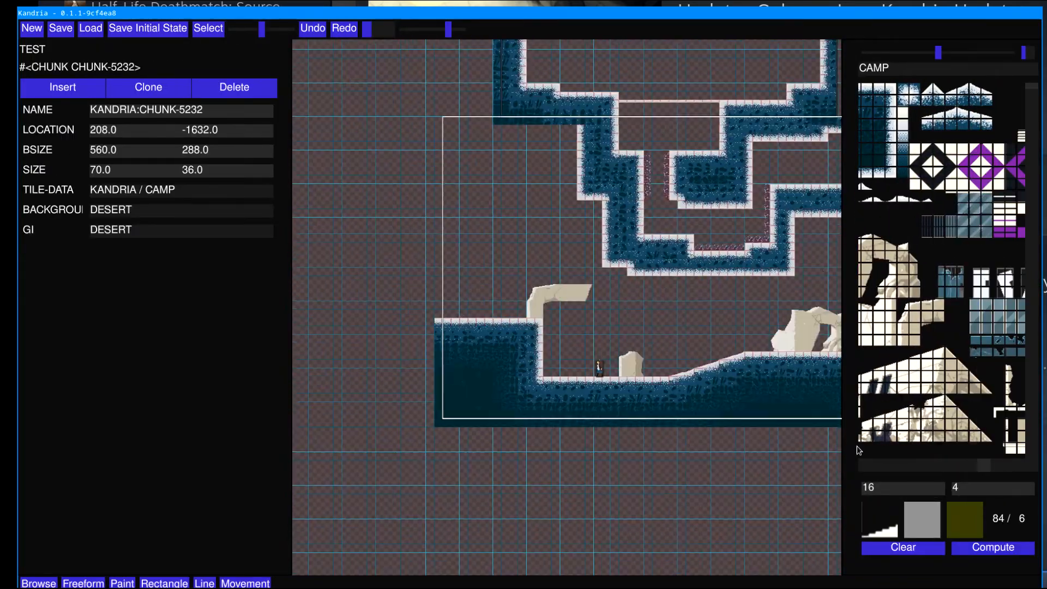
Step: Decorate the lower chunk's upper ledge with small crate and debris tiles from the CAMP palette
scroll(942, 318, "left", 5)
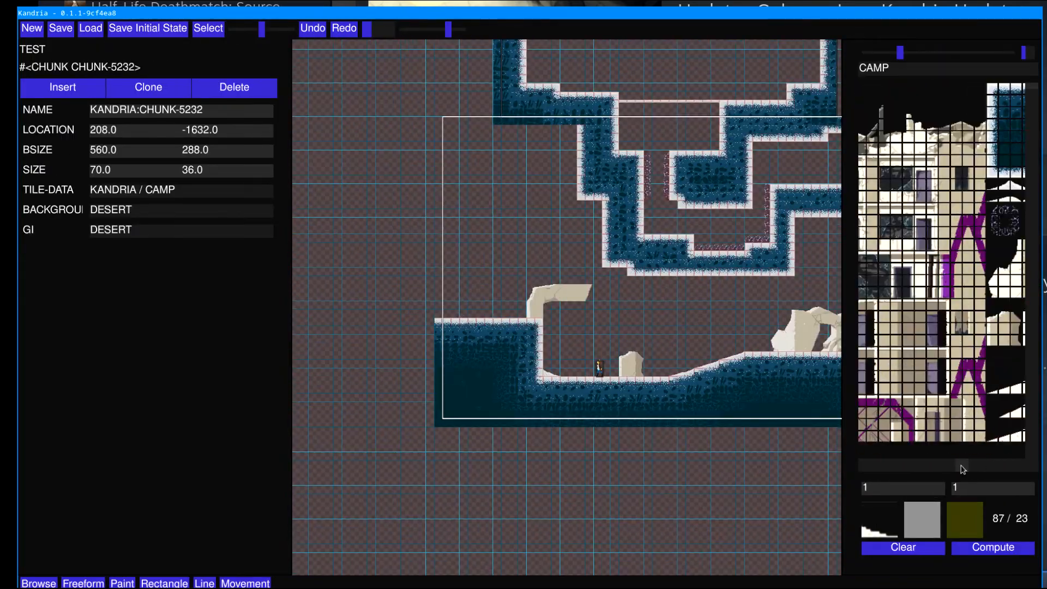
scroll(939, 488, "up", 1)
scroll(942, 322, "left", 10)
left_click(984, 368)
middle_click_drag(675, 337, 509, 397)
left_click_drag(137, 150, 140, 141, "alt")
middle_click_drag(608, 138, 625, 197)
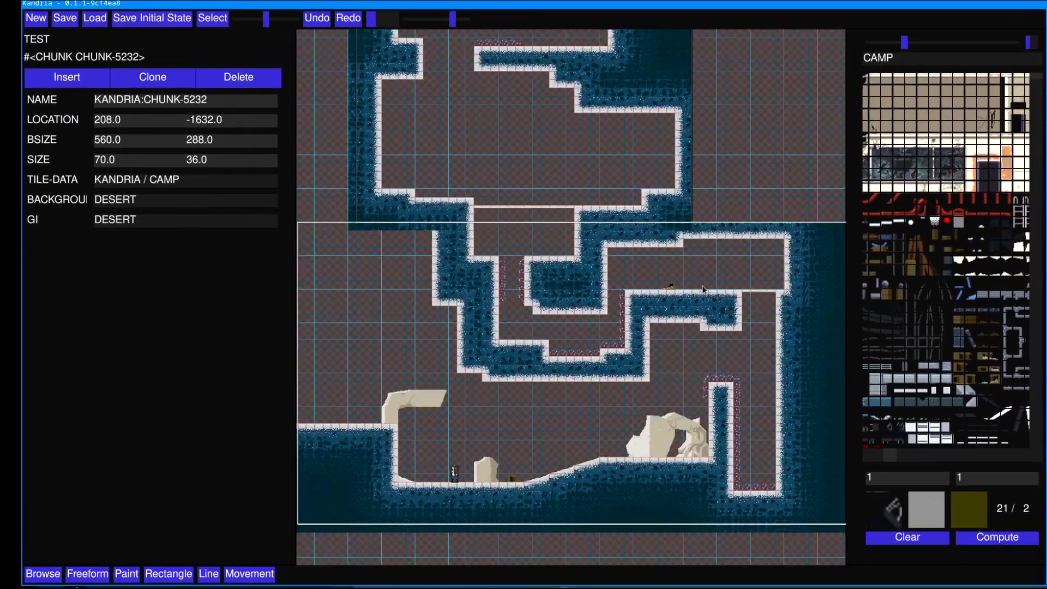
left_click(704, 285)
Step: Stamp sloping rubble, 9 by 3 tiles, on the ledge beside the upper chunk's floor opening and check it in play mode
scroll(986, 437, "right", 10)
left_click(628, 169)
scroll(963, 382, "right", 10)
scroll(964, 477, "up", 2)
scroll(907, 478, "up", 8)
left_click(908, 425)
left_click(578, 202)
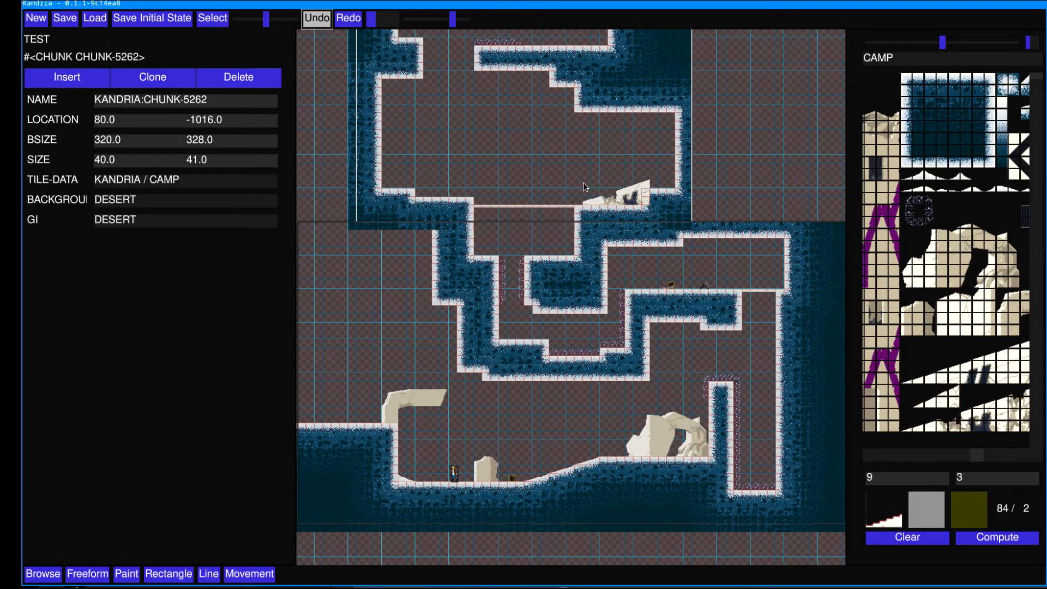
left_click(907, 414)
scroll(907, 478, "up", 7)
scroll(997, 478, "up", 3)
left_click(596, 202)
key("F1")
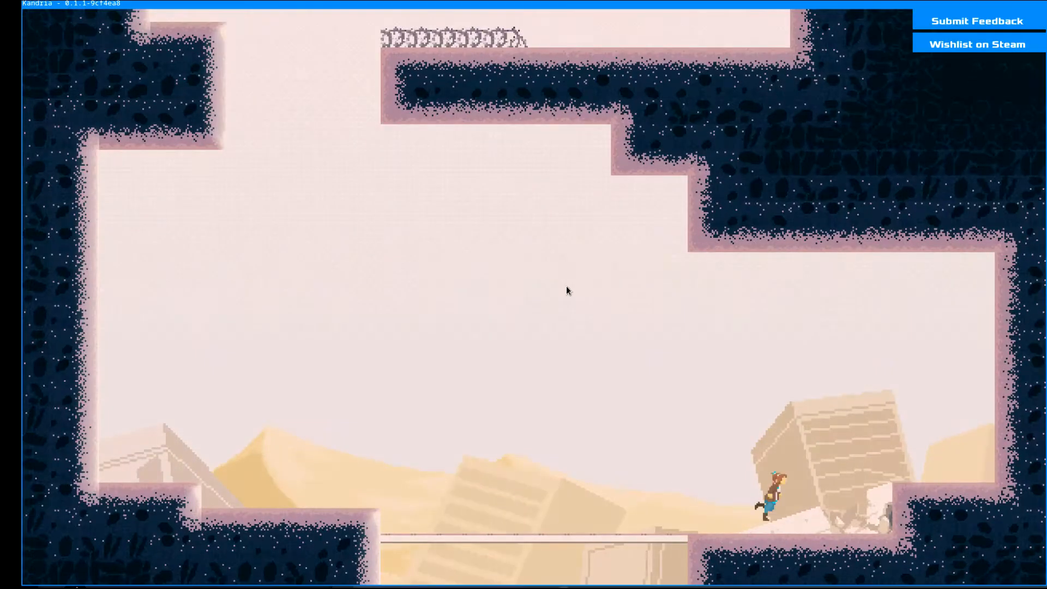
key("F1")
Step: Stamp further decorative tiles from the CAMP palette around the region's chunks
scroll(897, 83, "right", 10)
scroll(896, 83, "left", 5)
left_click(560, 376)
left_click(951, 438)
middle_click_drag(404, 358, 860, 356)
left_click(557, 351)
left_click(376, 326)
left_click(950, 263)
left_click(483, 351)
scroll(828, 472, "down", 5)
middle_click_drag(654, 218, 536, 343)
scroll(907, 478, "up", 3)
scroll(997, 478, "up", 2)
left_click(912, 390)
left_click(586, 240)
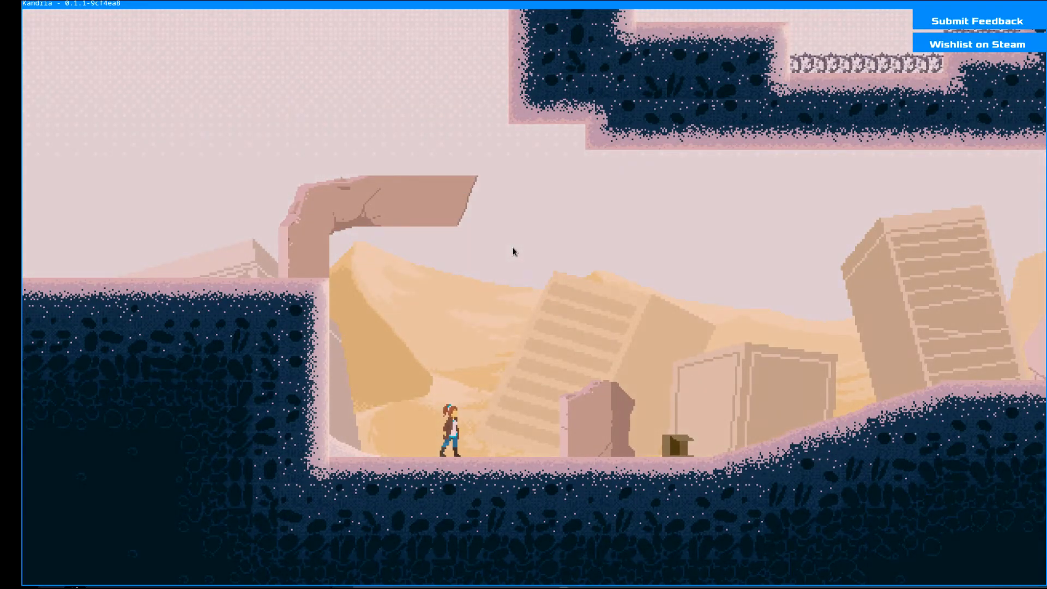
Step: Playtest the lower chunk by running past the ruins, jumping over the thorn-covered pillar and wall-jumping up to the crate ledge
key("d")
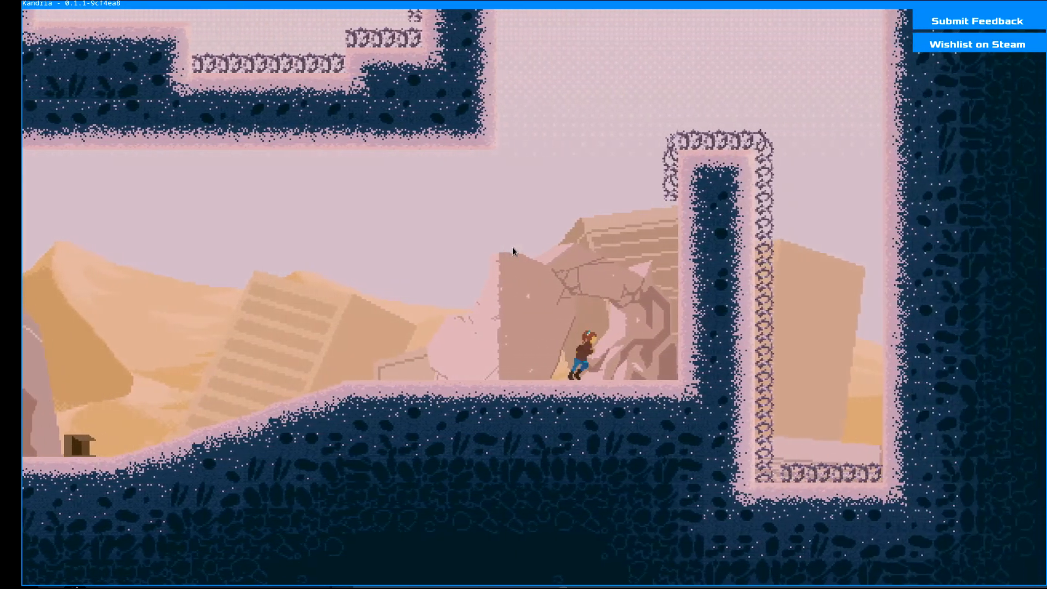
key("space")
key("space")
key("d")
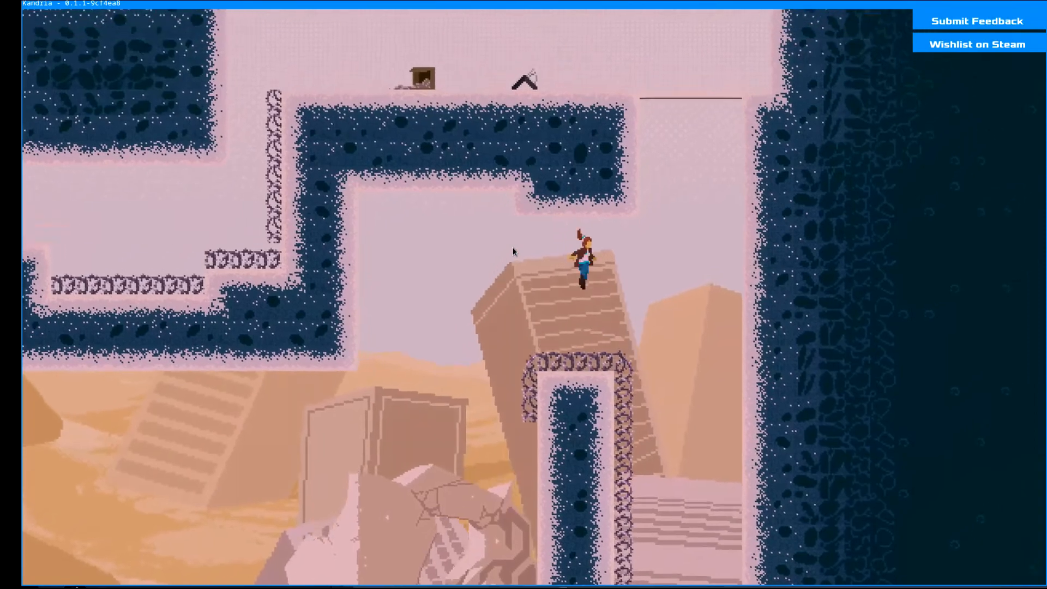
key("space")
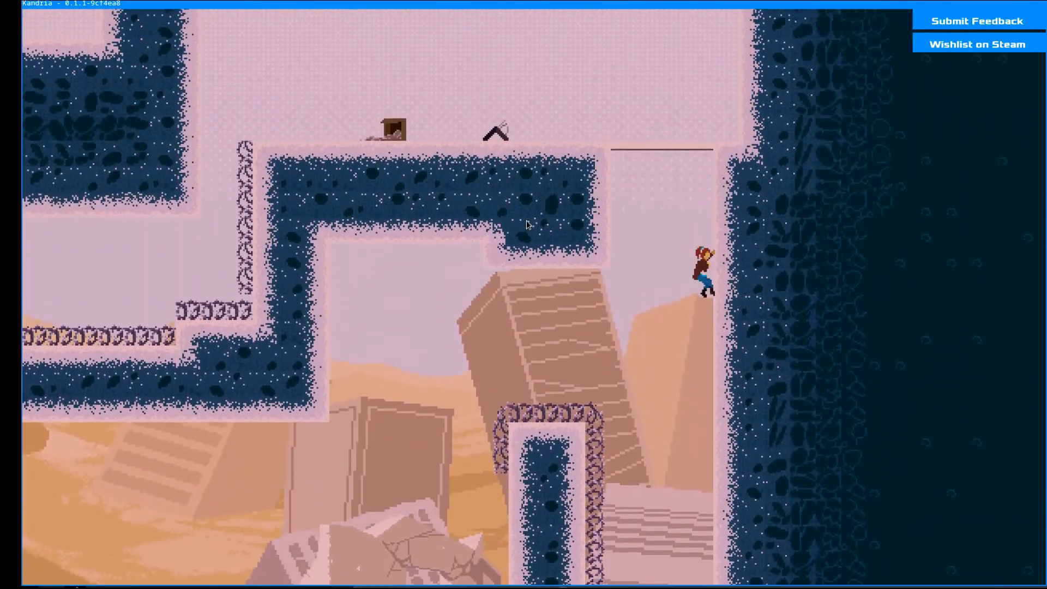
key("space")
key("a")
key("shift")
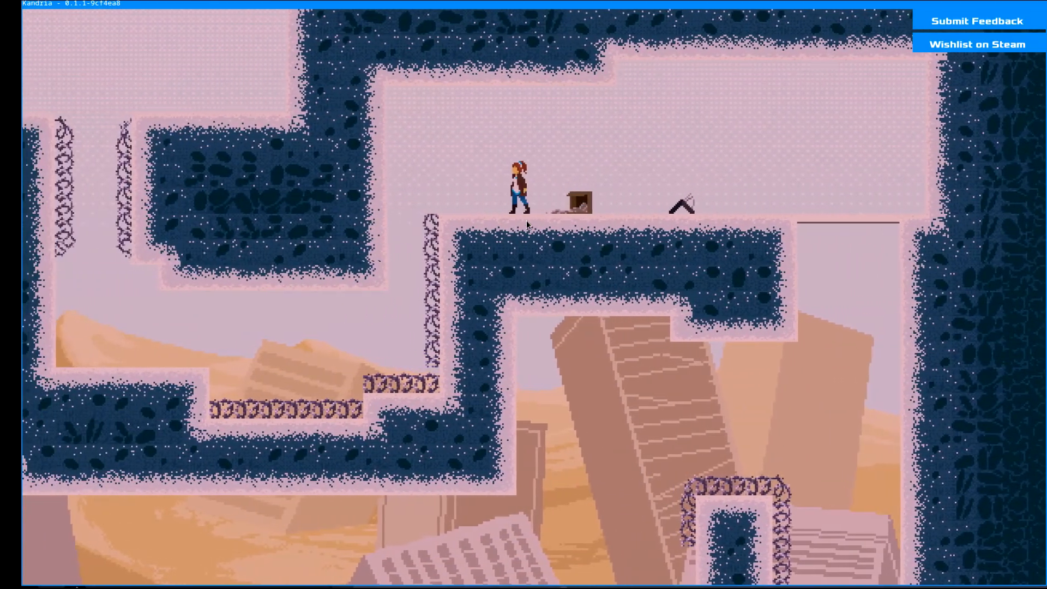
Step: Check the arched ruin above the lower chunk's floor in the editor and in play mode
key("F1")
left_click_drag(278, 23, 269, 22)
middle_click_drag(294, 343, 583, 225)
left_click(482, 288)
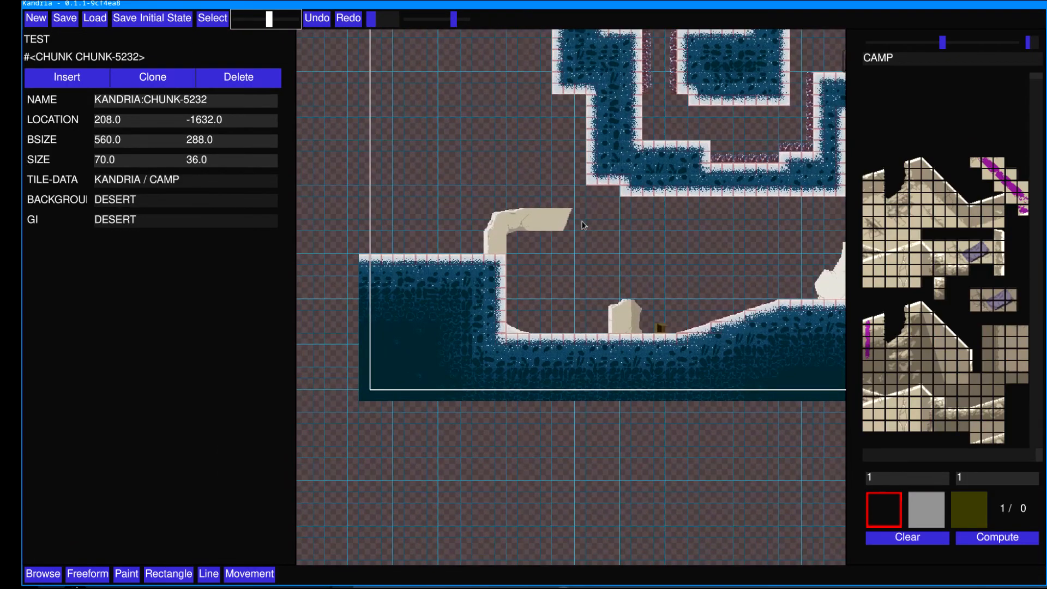
key("F1")
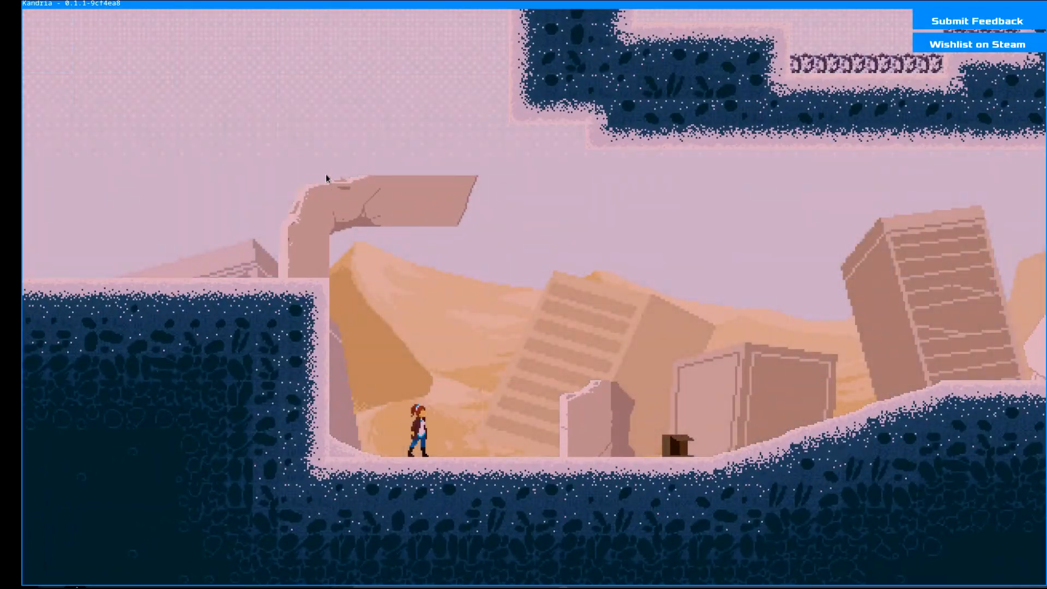
Step: Save the TEST region as test-desert.zip in the home folder
key("F1")
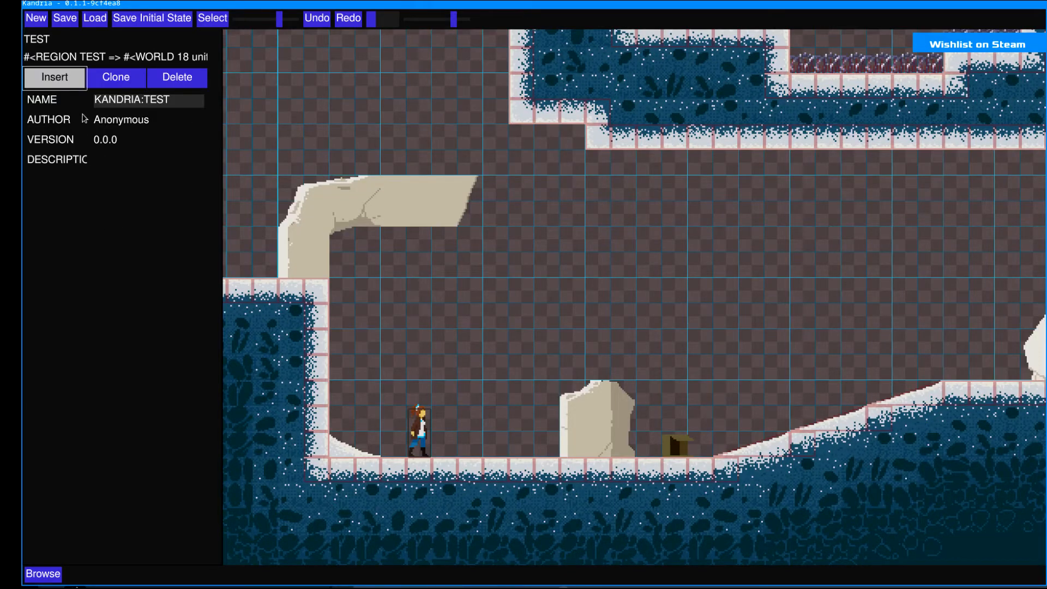
left_click(64, 20)
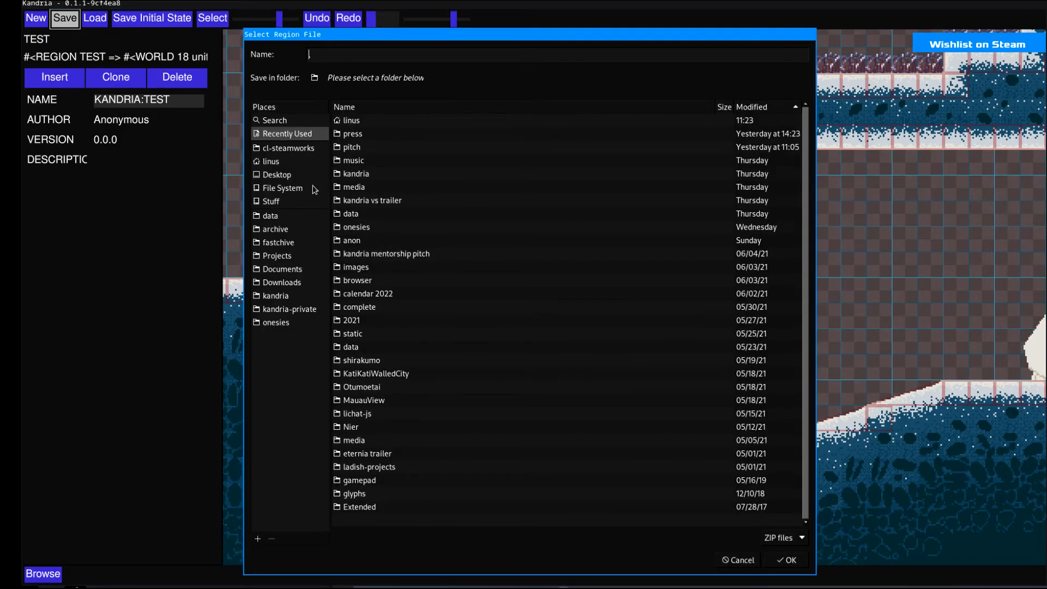
left_click(283, 162)
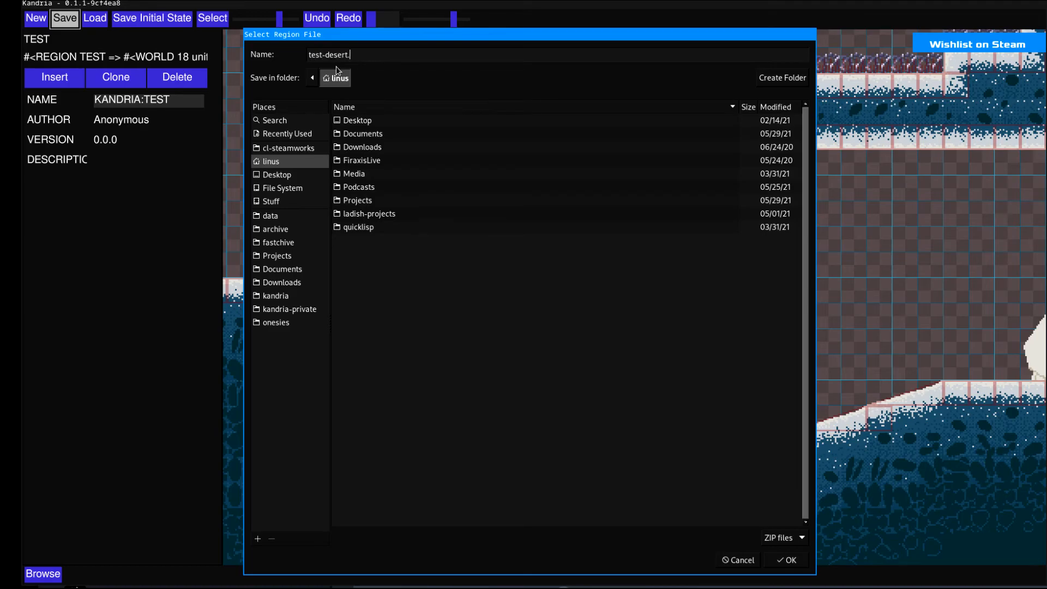
key("Return")
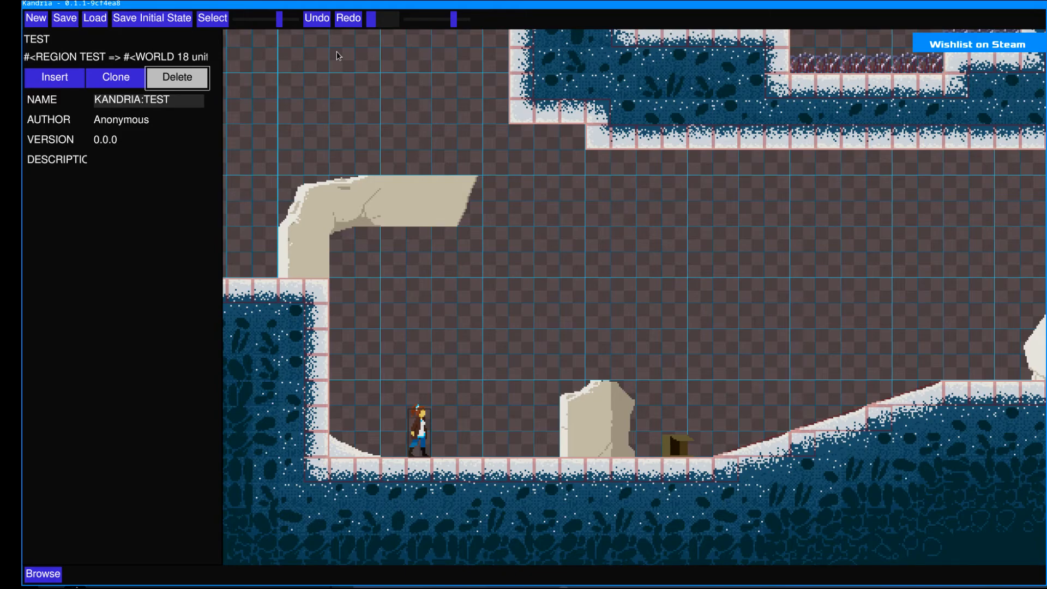
Step: Load the saved region from test-desert.zip
left_click(283, 25)
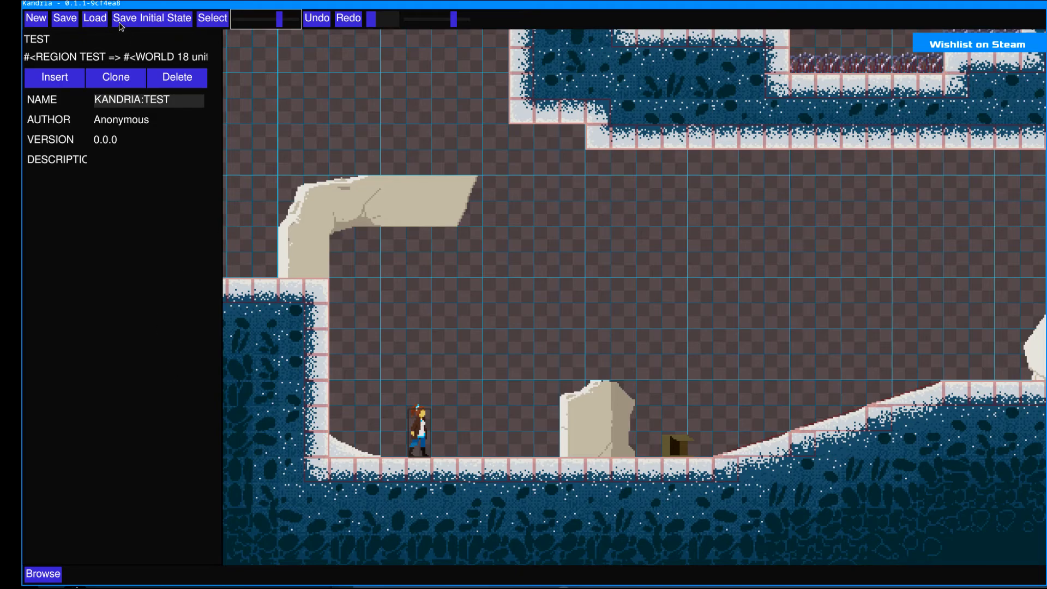
left_click(96, 21)
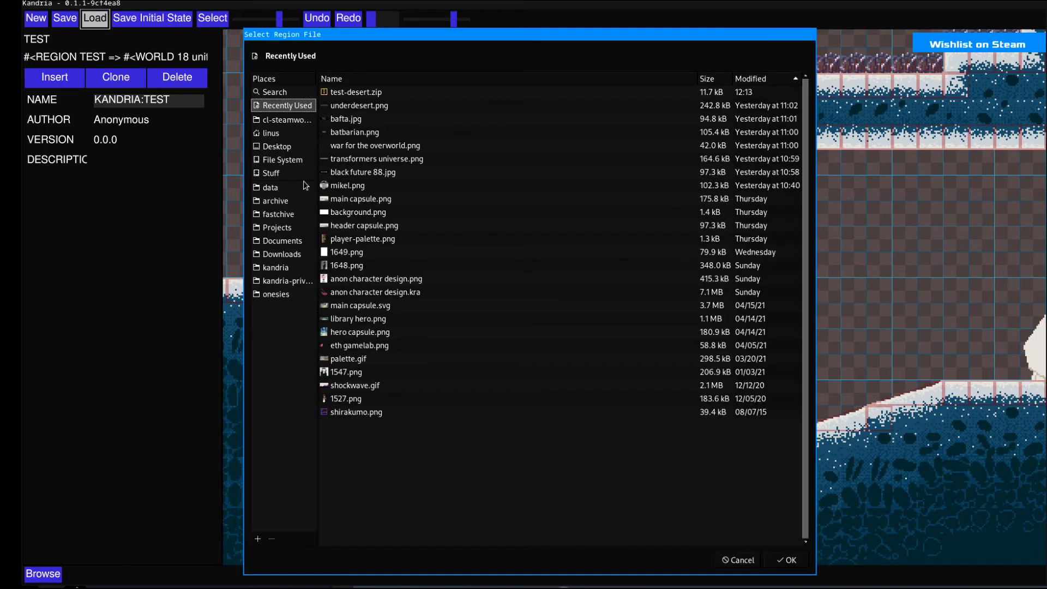
double_click(358, 93)
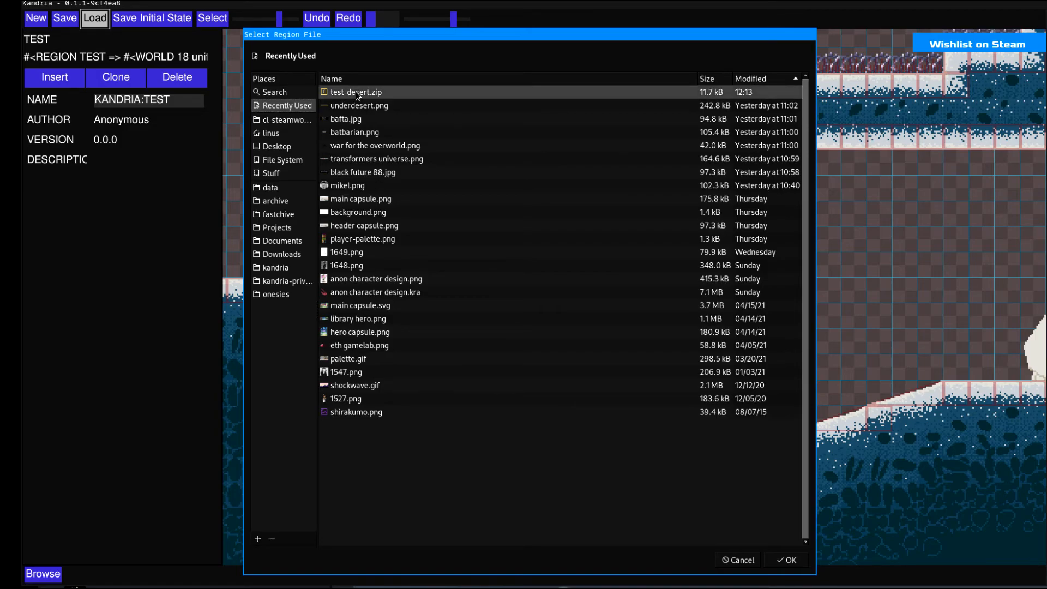
Step: Playtest the loaded region by running and jumping past the ruins near the thorn-covered pillar
key("d")
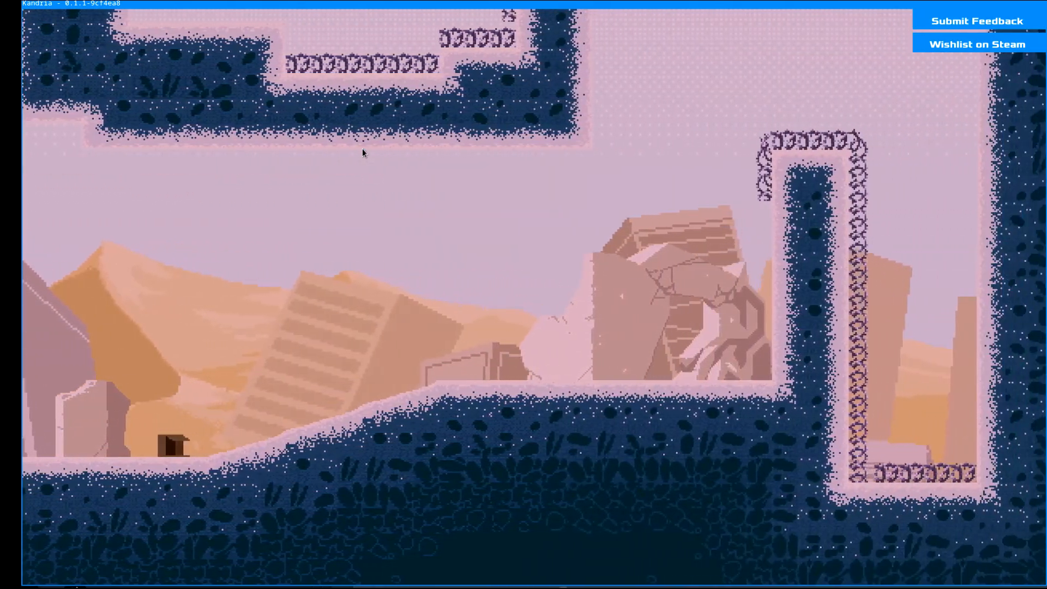
key("space")
key("space")
key("a")
Step: Reload the region from test-desert.zip and return to play mode
key("grave")
left_click(94, 18)
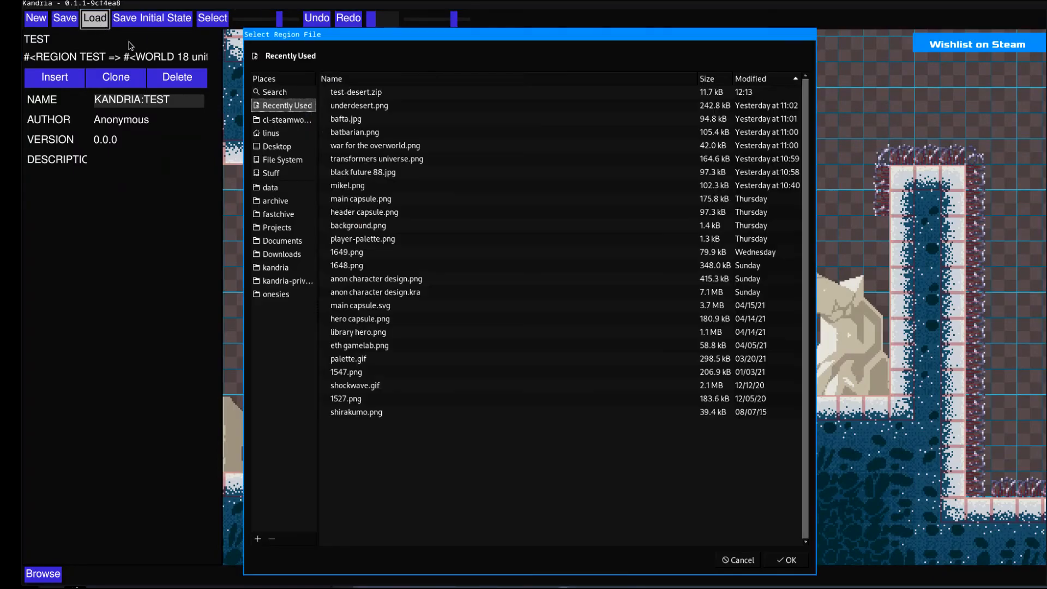
double_click(380, 93)
key("grave")
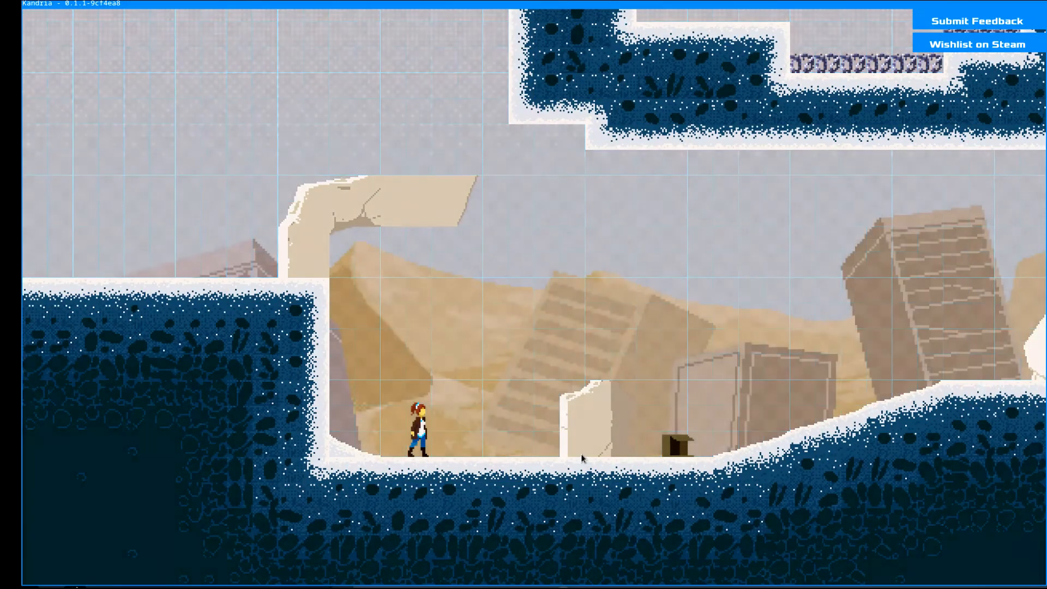
Step: Playtest the reloaded region by running and jumping back and forth across the lower chunk's floor
key("a")
key("space")
key("space")
key("space")
key("d")
key("space")
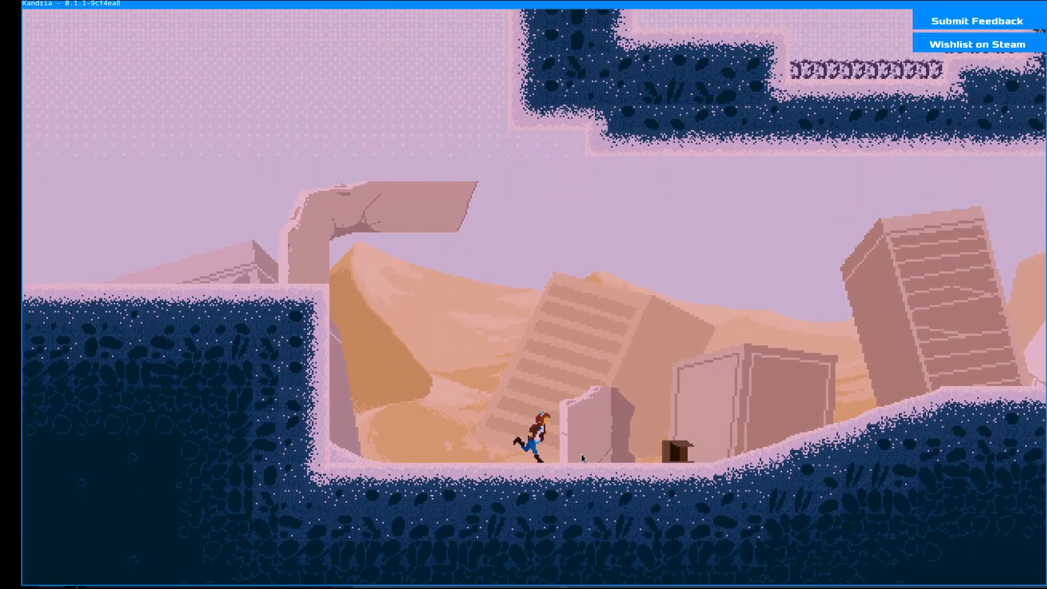
key("space")
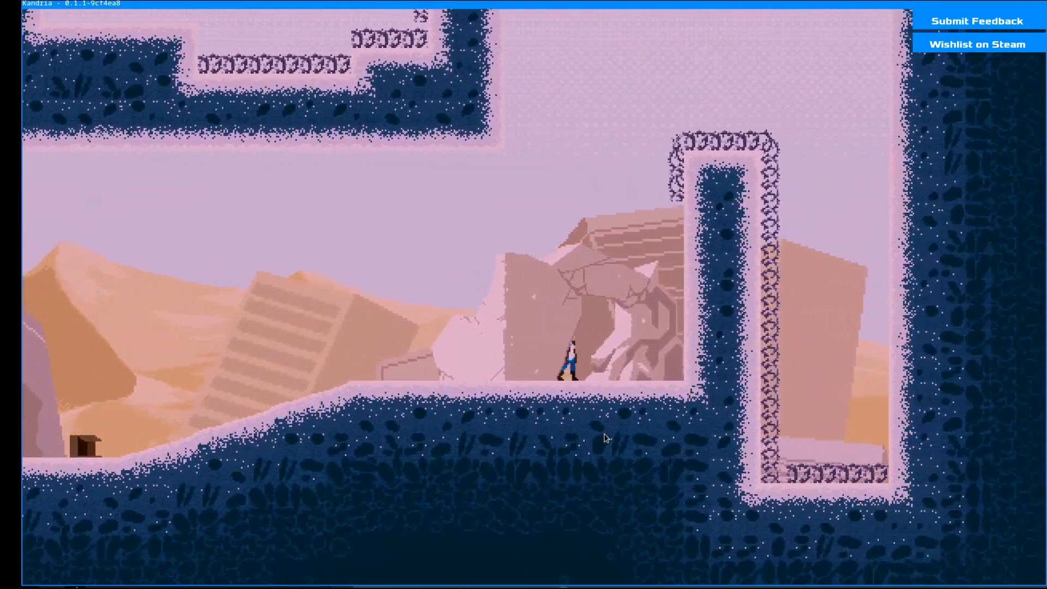
key("a")
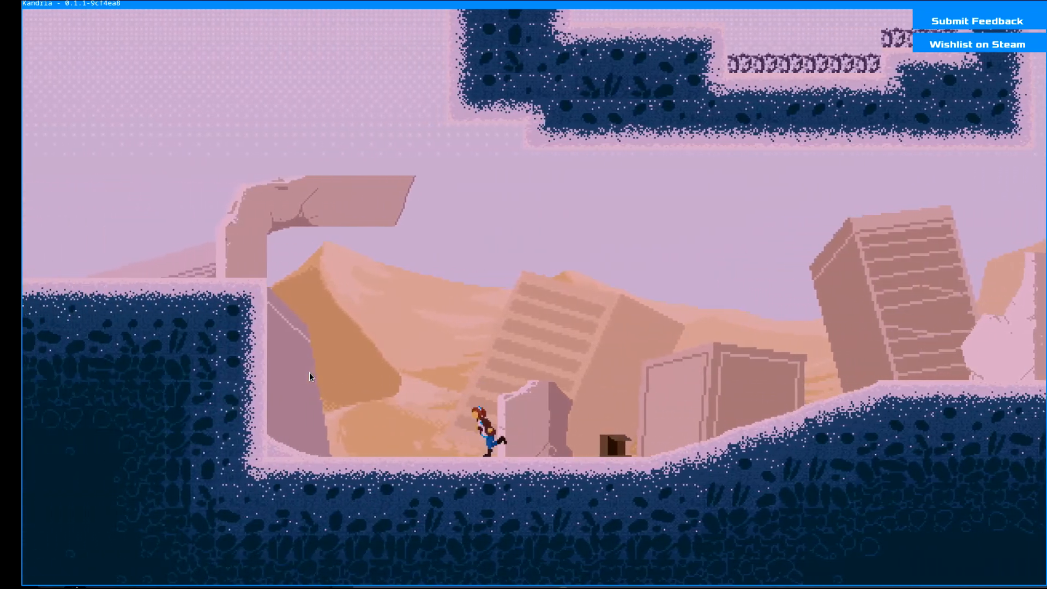
Step: Examine the overall layout of the TEST region's upper and lower chunks in the editor
key("grave")
left_click_drag(279, 19, 262, 19)
left_click_drag(750, 113, 699, 290)
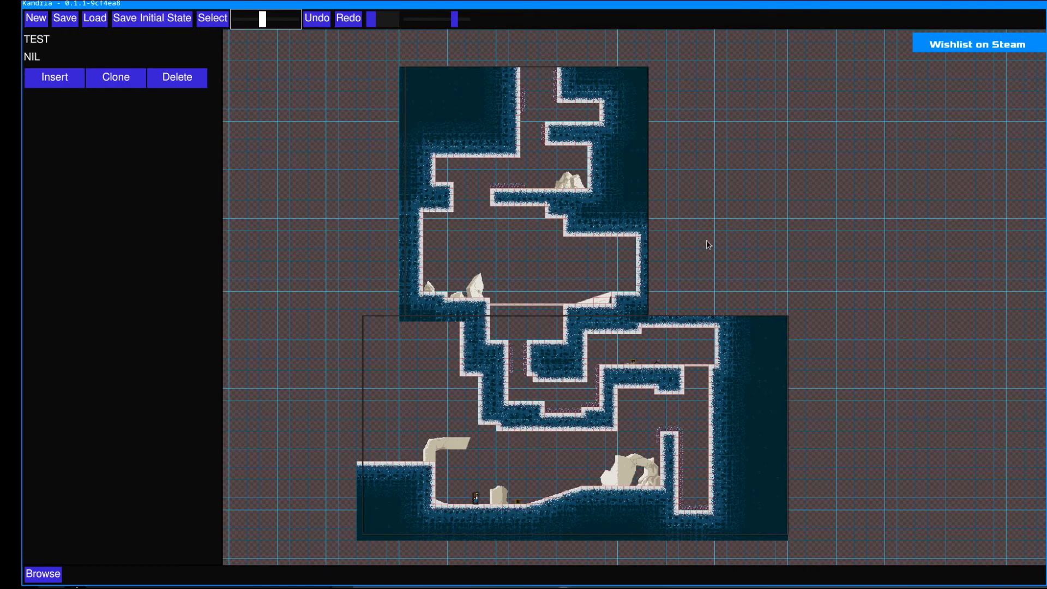
middle_click_drag(705, 272, 699, 223)
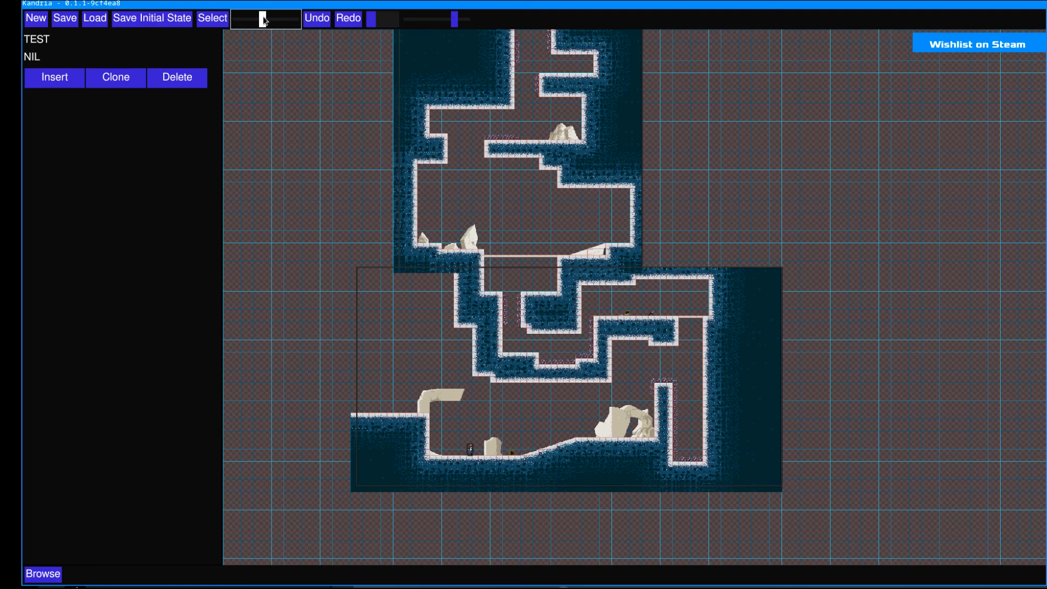
left_click_drag(264, 21, 260, 20)
middle_click_drag(337, 193, 351, 239)
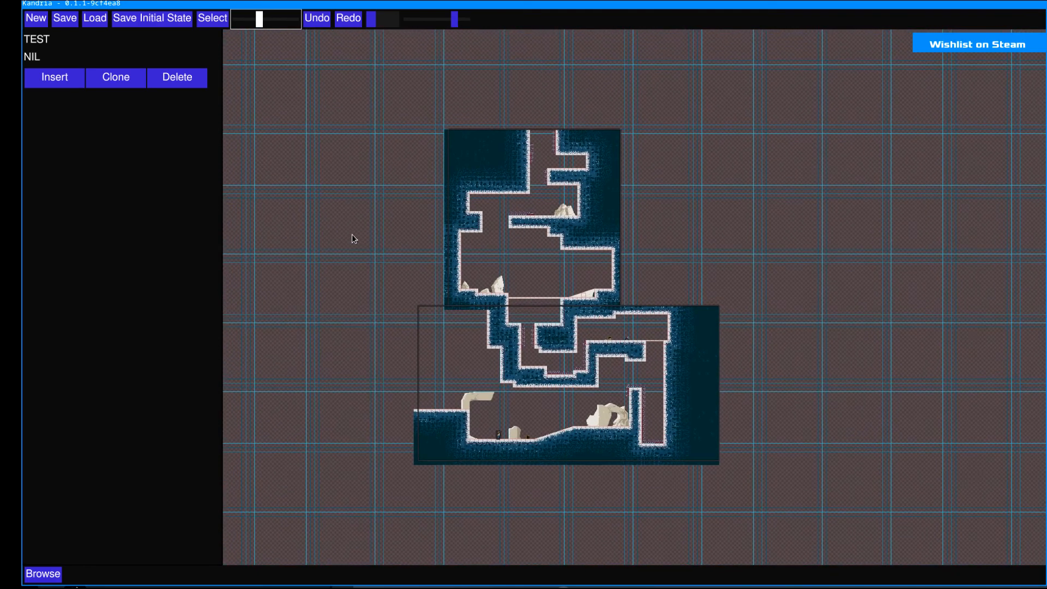